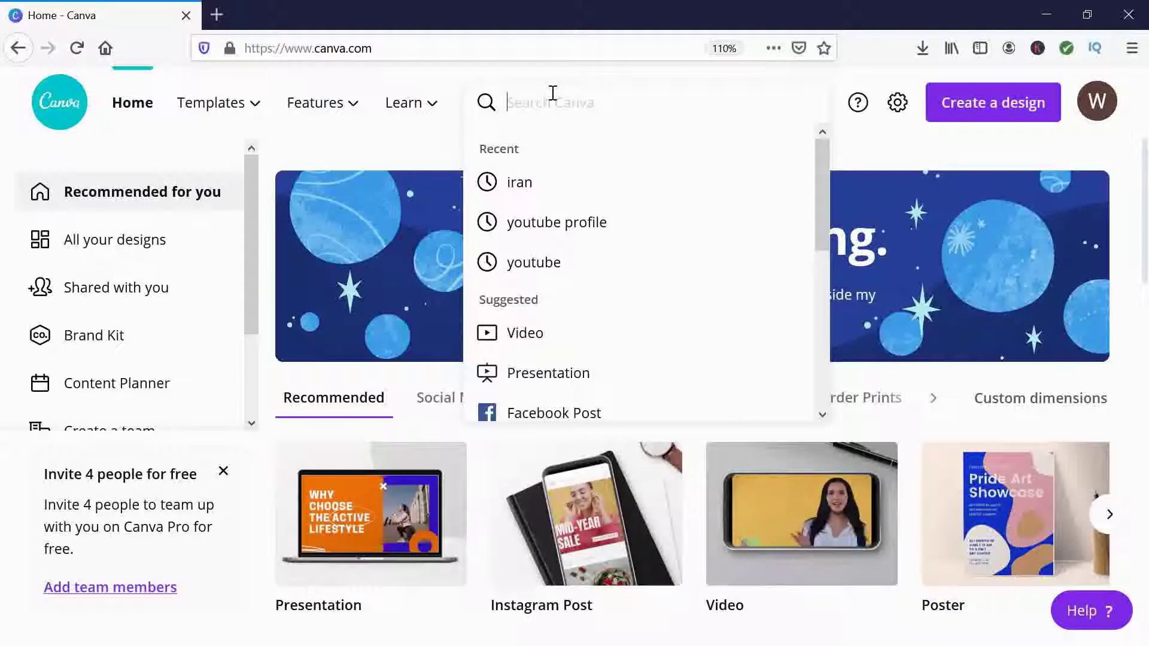
Step: Search for "youtube thumb" and open the suggested YouTube Thumbnail template category
text(y)
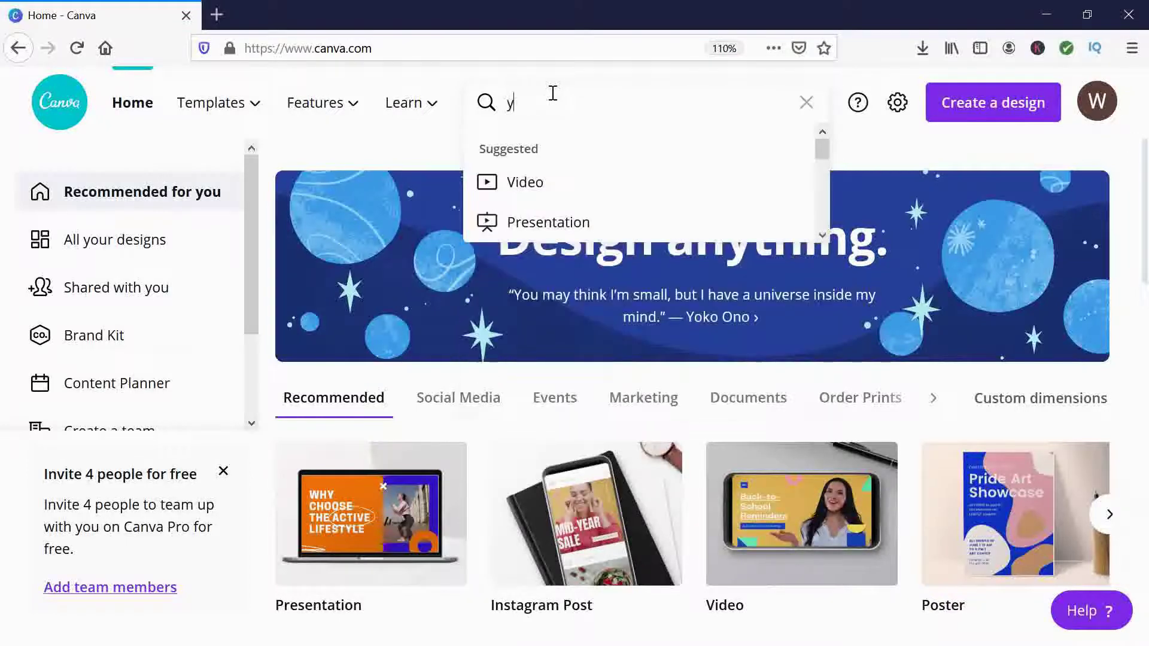
text(outube thumb)
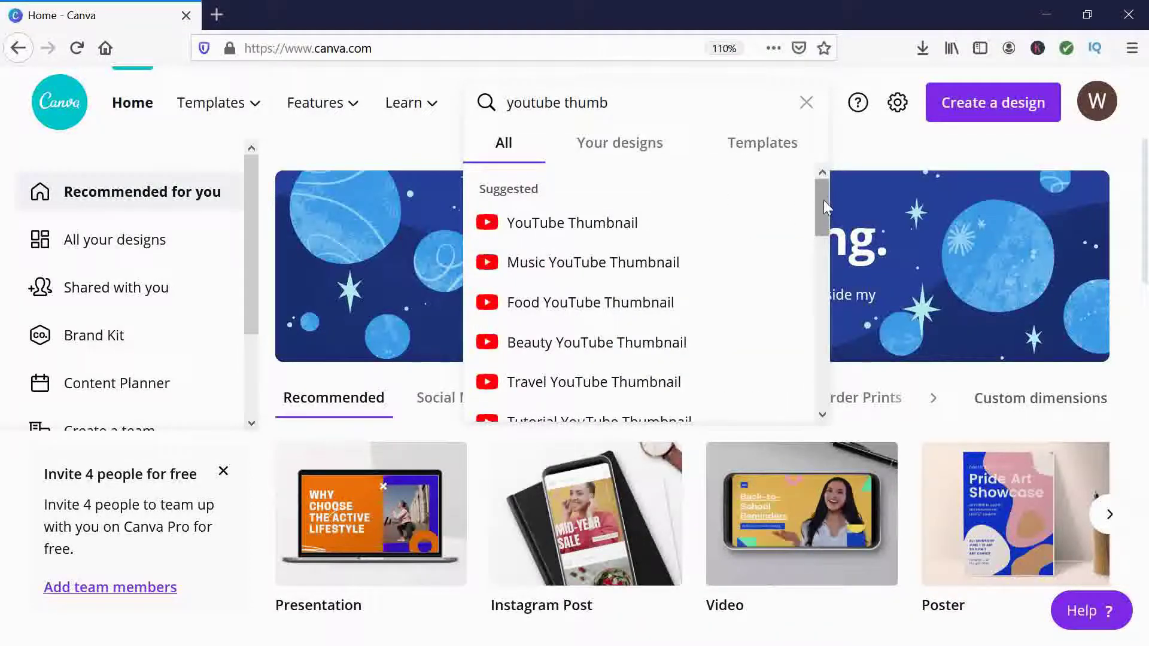
mouse_move(824, 200)
mouse_down()
mouse_move(823, 246)
mouse_move(820, 219)
mouse_up()
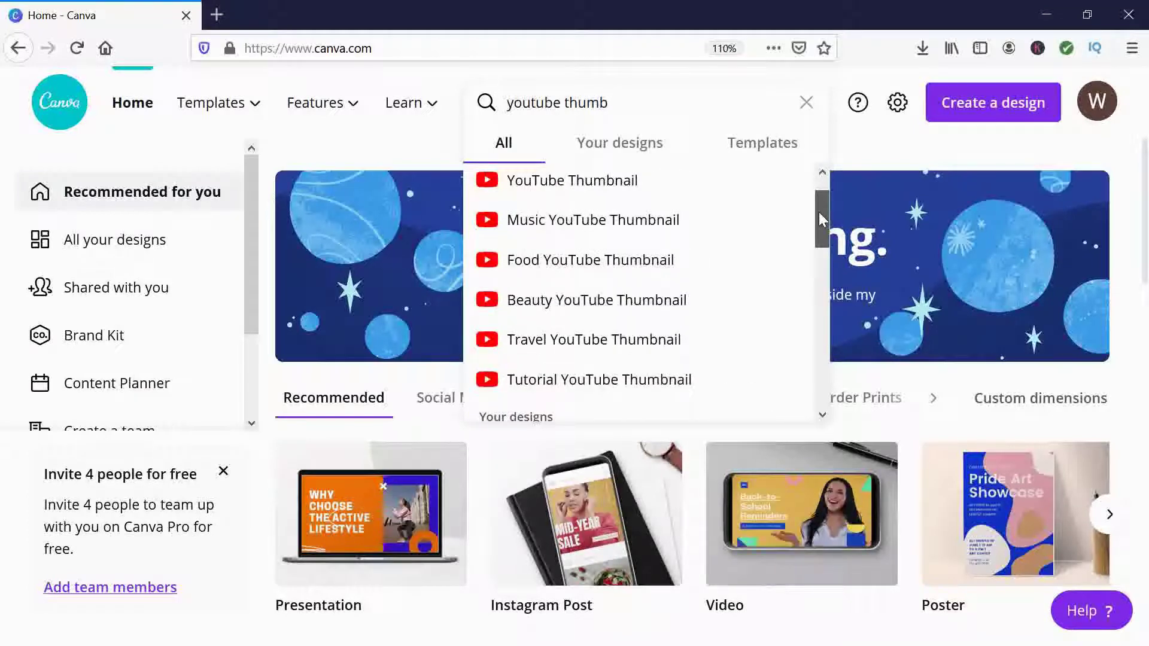
drag(819, 213, 815, 192)
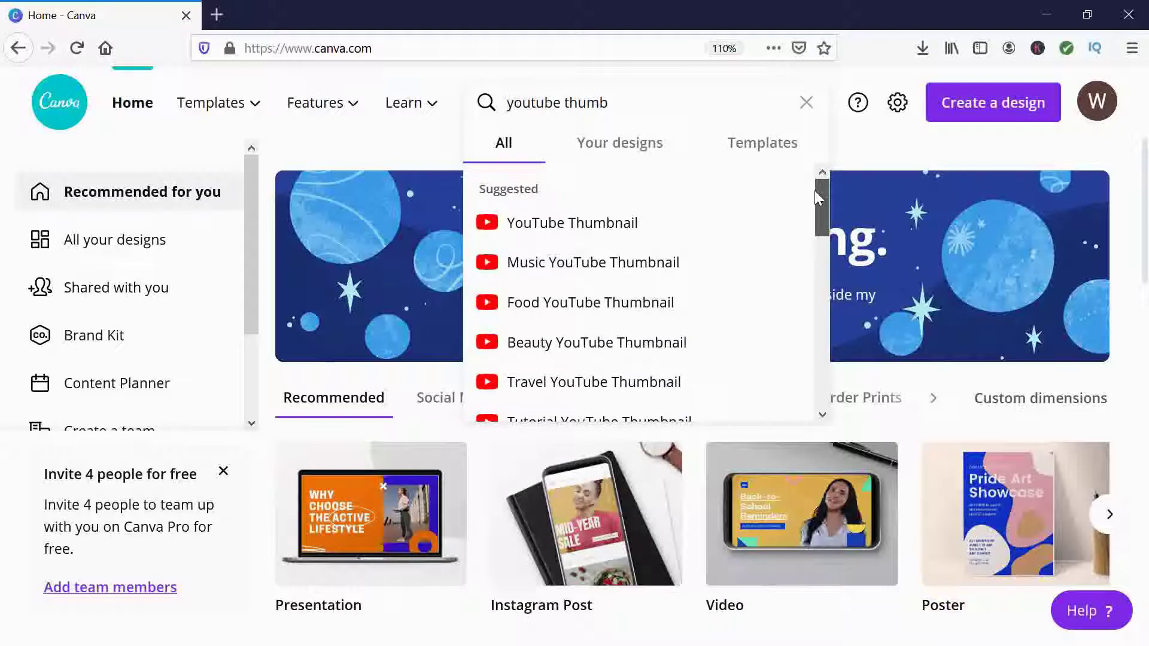
click(596, 225)
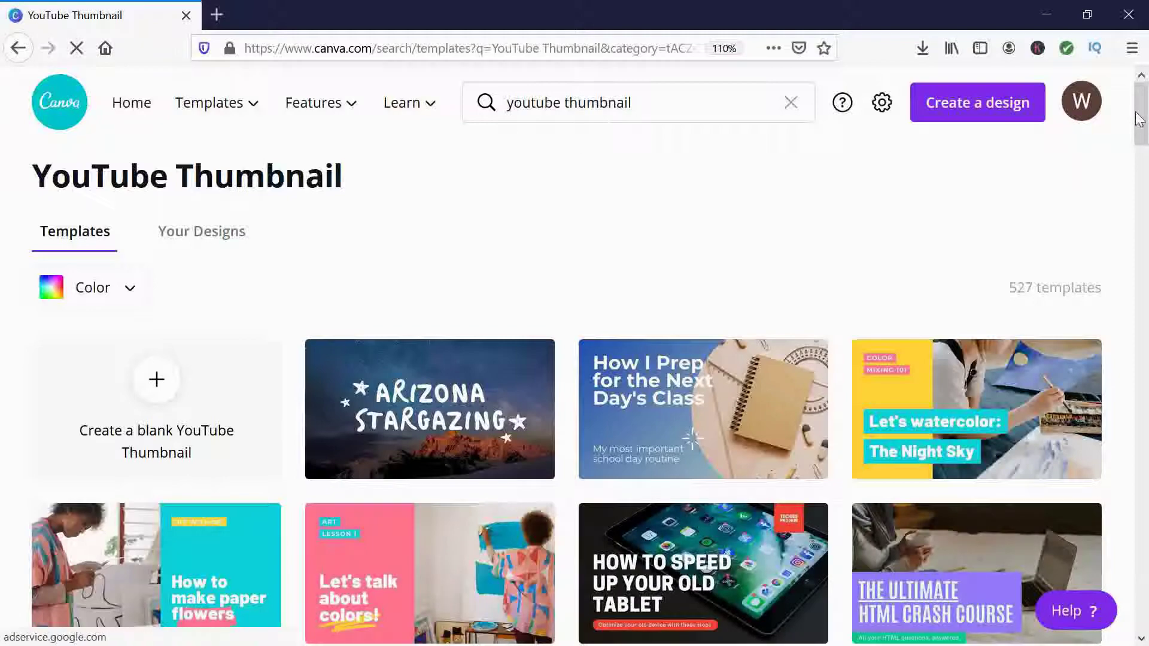
Step: Look through the YouTube Thumbnail templates and create a blank YouTube Thumbnail design
drag(1139, 119, 1141, 167)
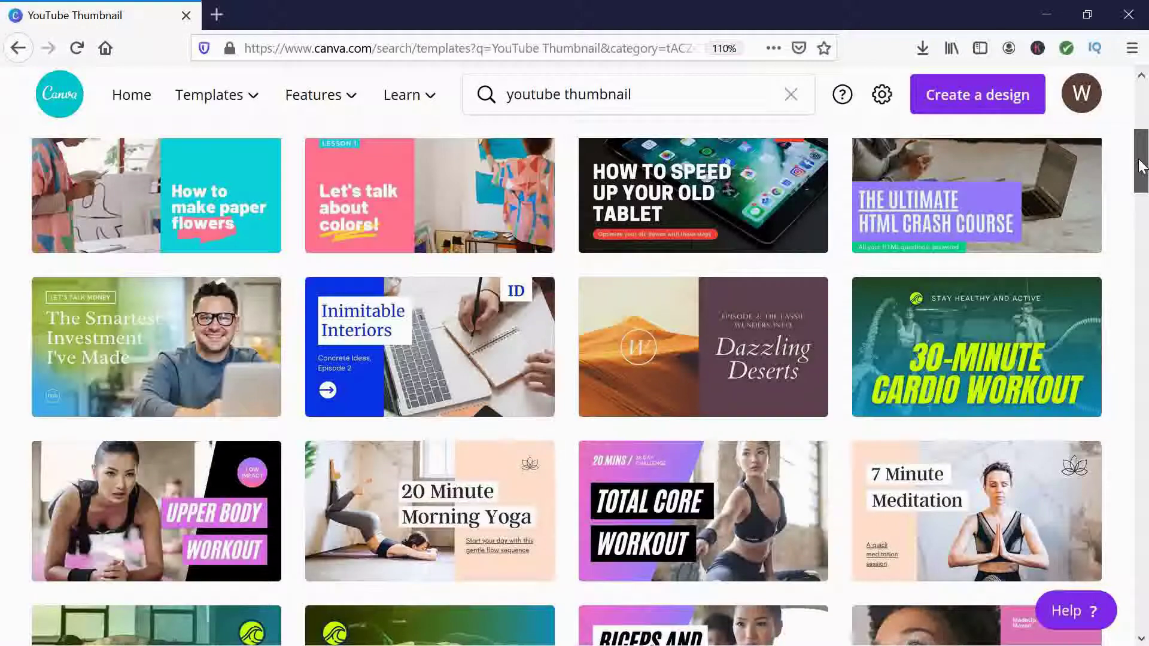
drag(1141, 167, 1140, 205)
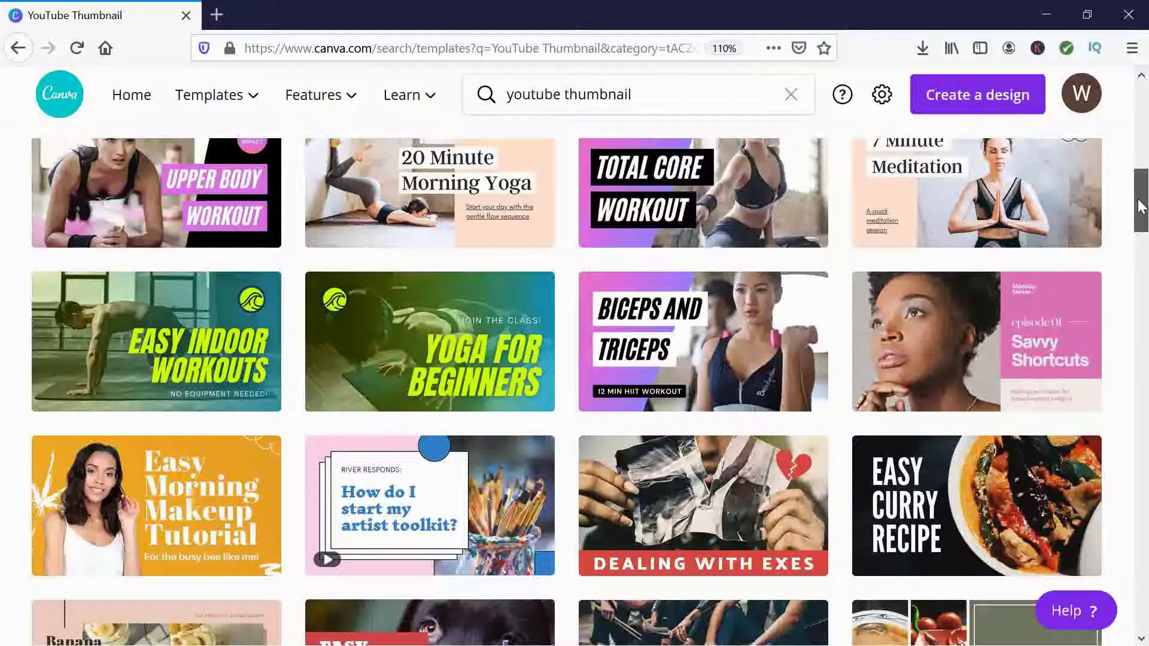
drag(1139, 207, 1111, 124)
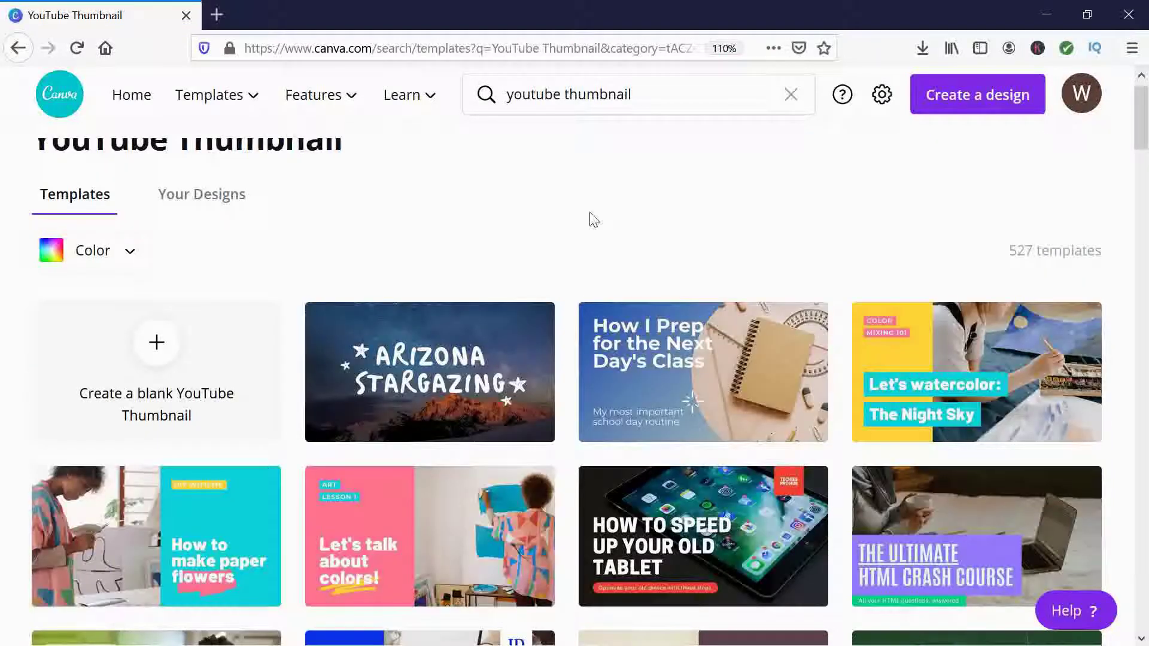
click(159, 347)
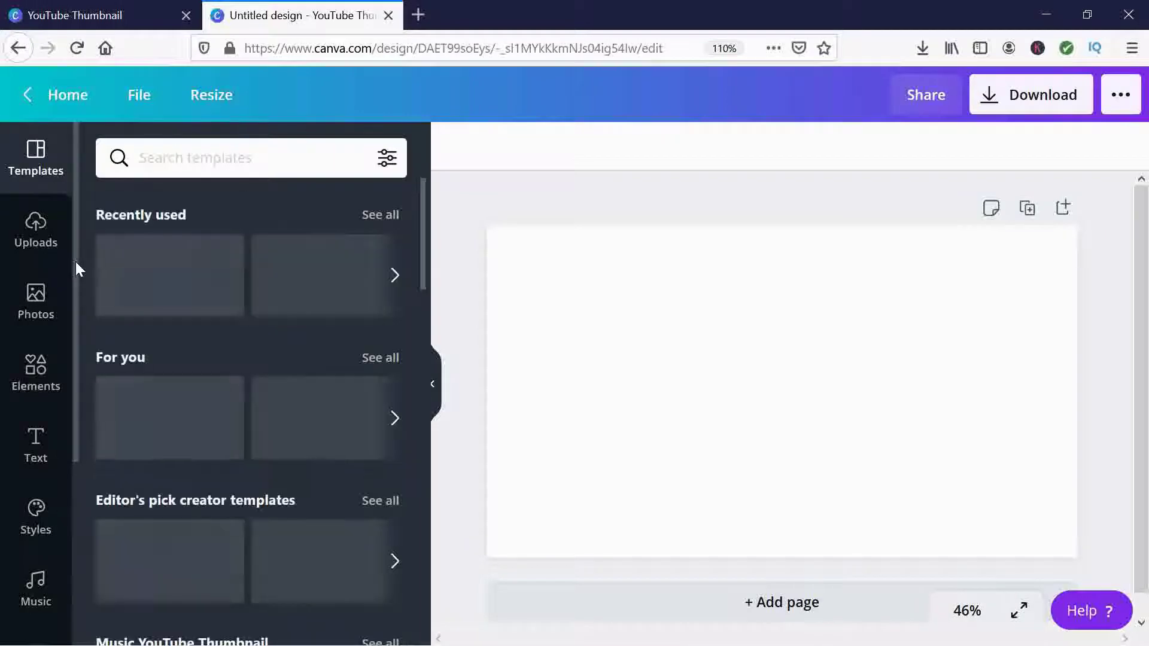
Step: Search the photo library for "exercise" and look through the pictures
click(46, 303)
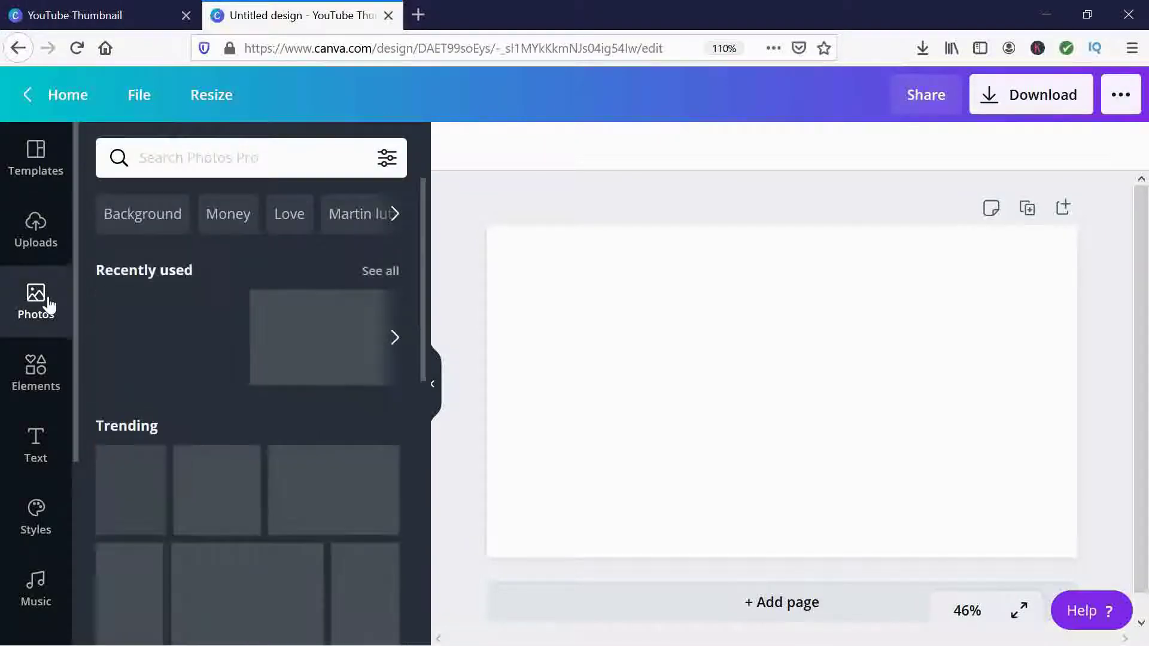
mouse_move(421, 283)
mouse_down()
mouse_move(420, 446)
mouse_move(430, 264)
mouse_up()
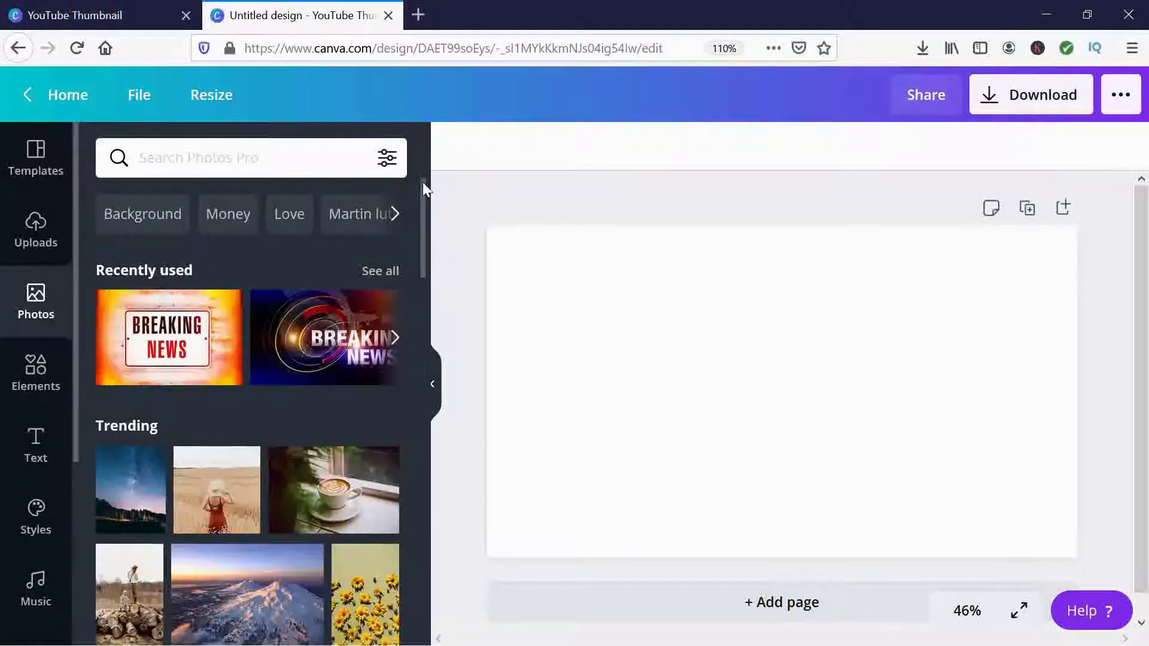
click(223, 156)
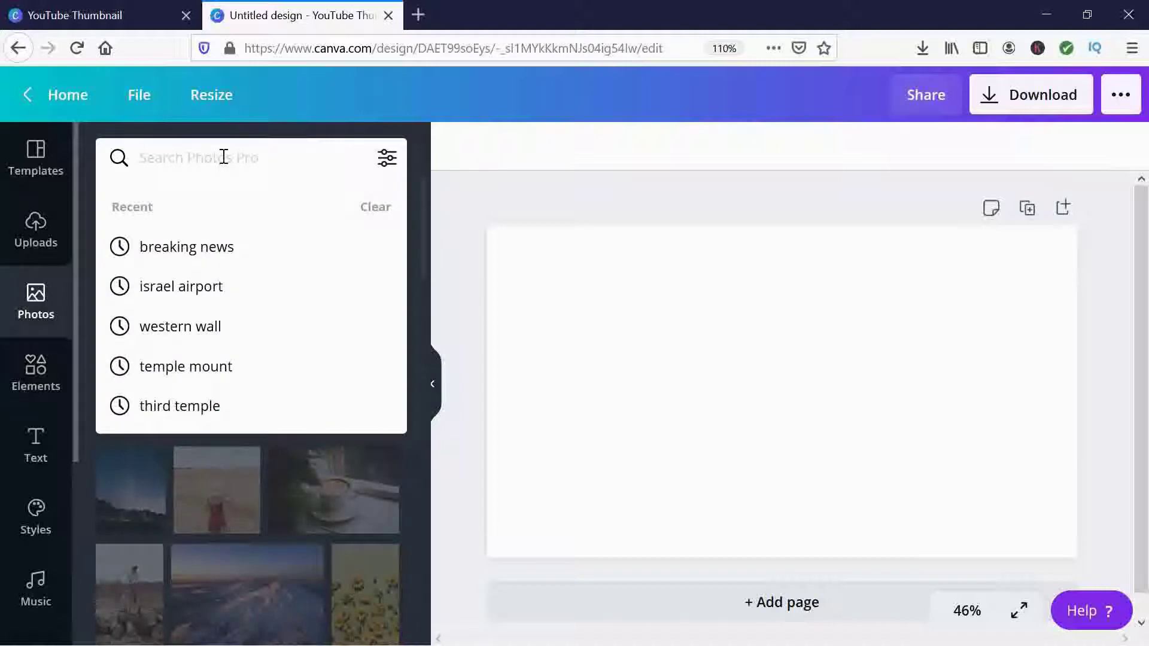
text(exercise)
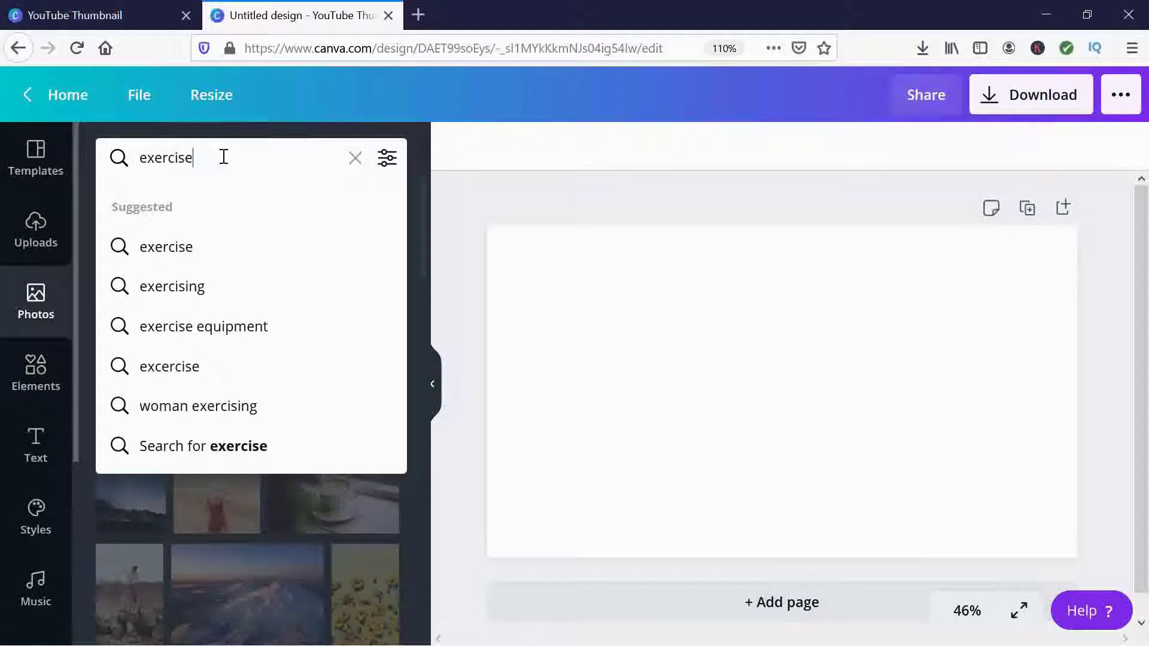
key(Return)
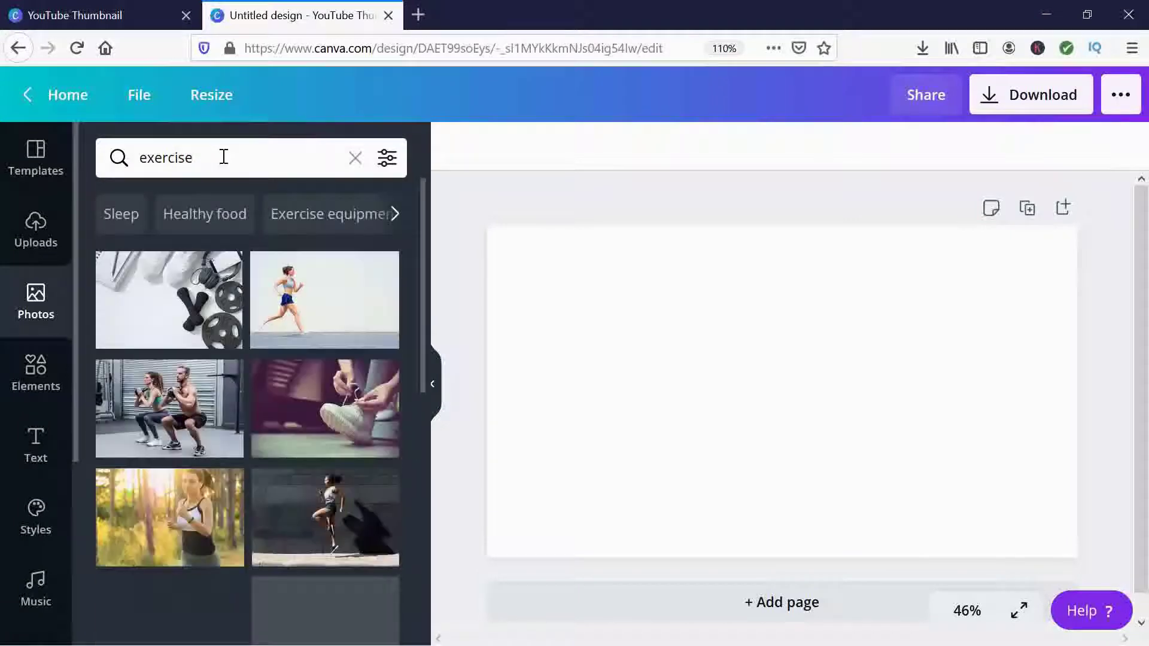
drag(424, 281, 433, 617)
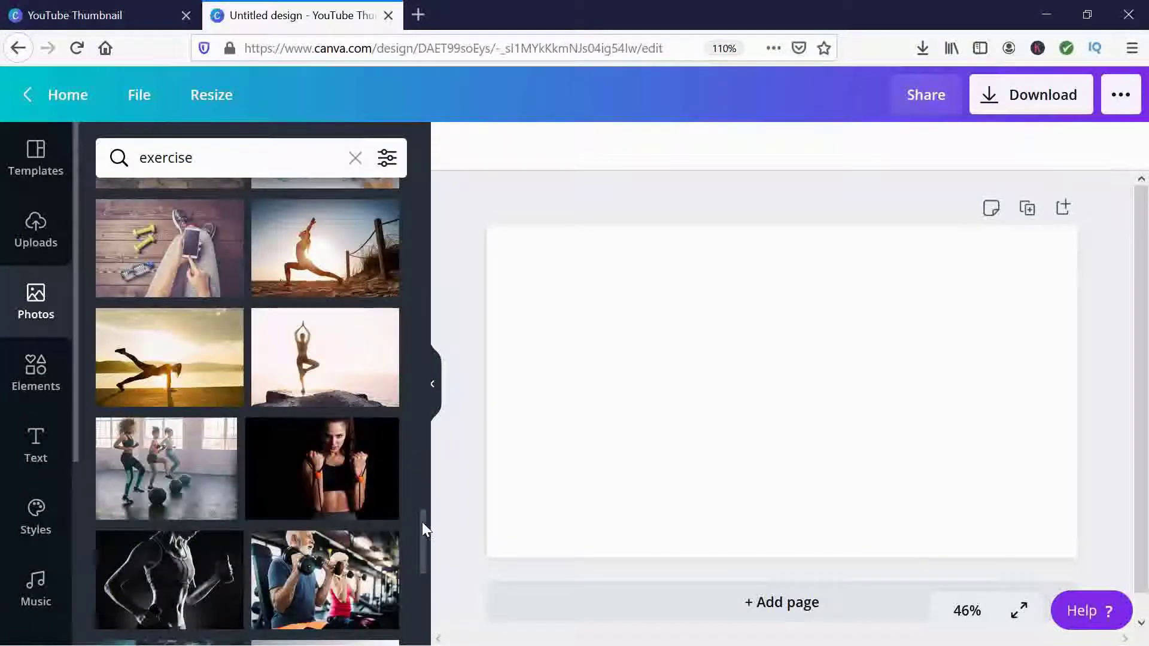
drag(421, 521, 420, 548)
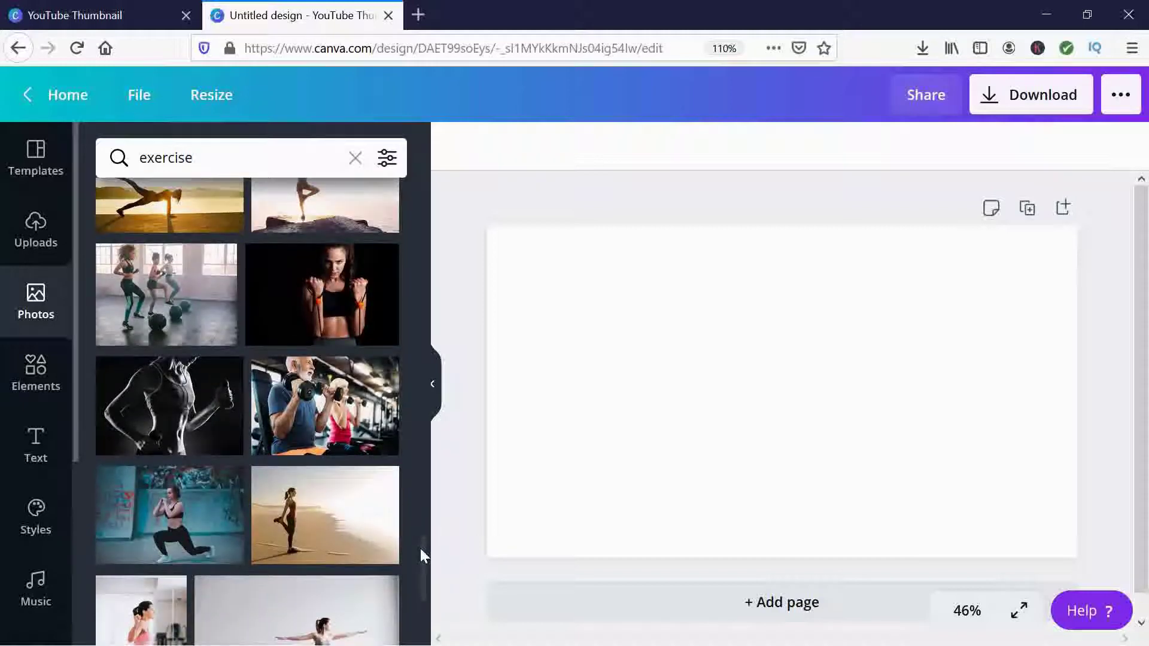
Step: Switch the photo search to the suggested term "exercising" and examine its related topics and pictures
click(228, 149)
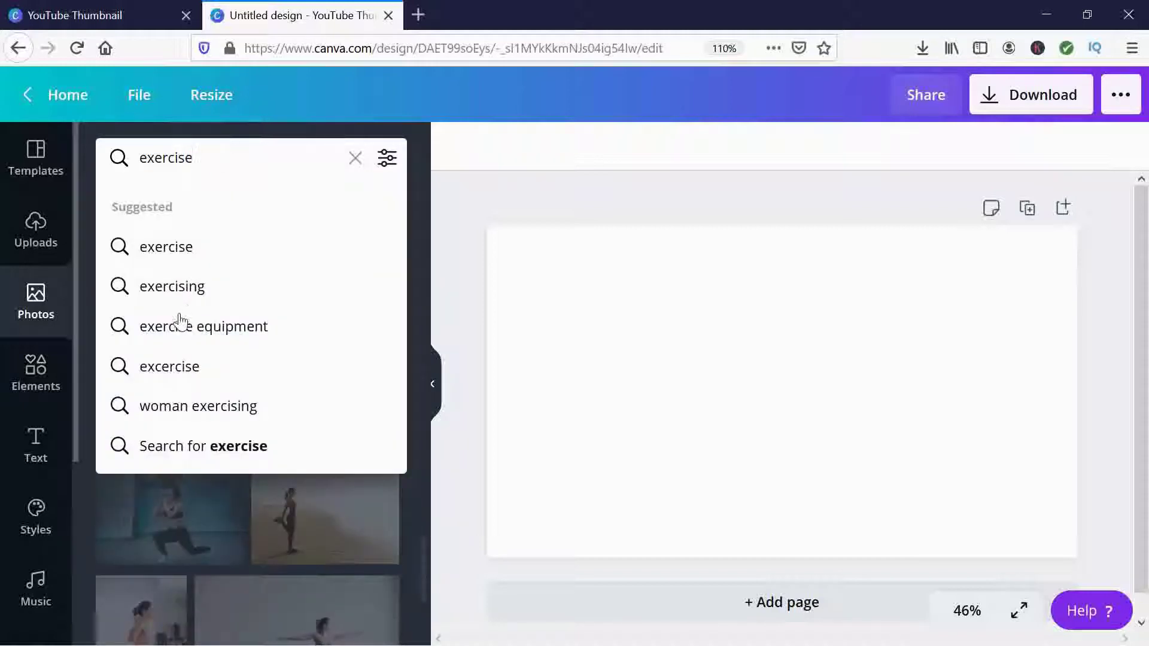
click(184, 291)
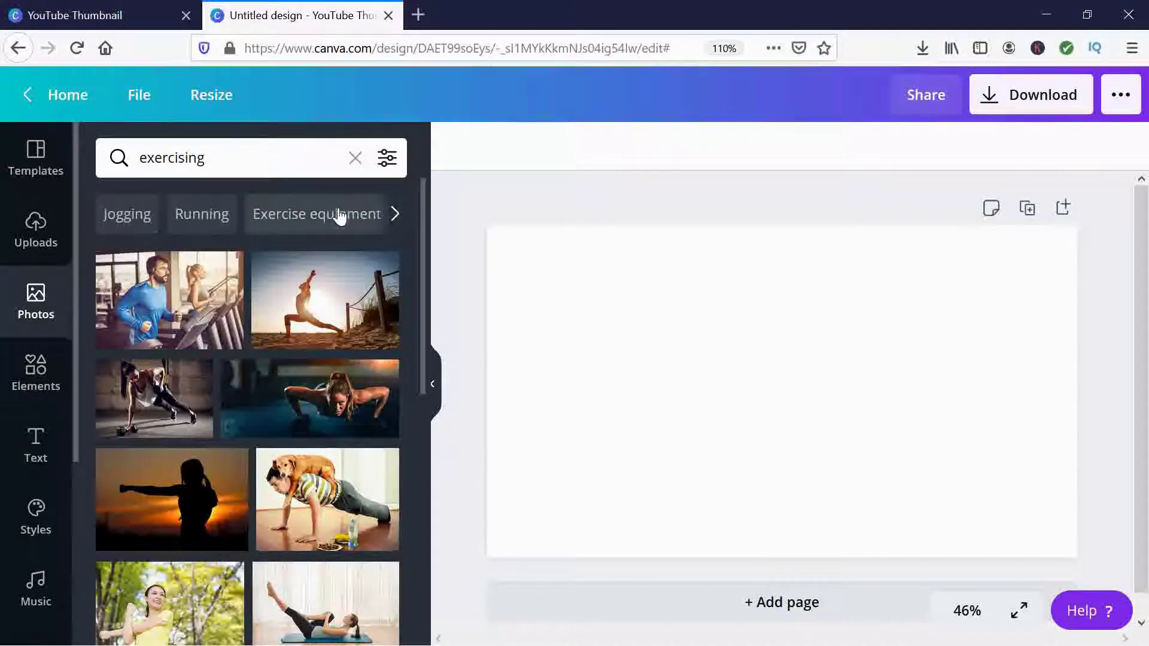
click(395, 215)
click(395, 215)
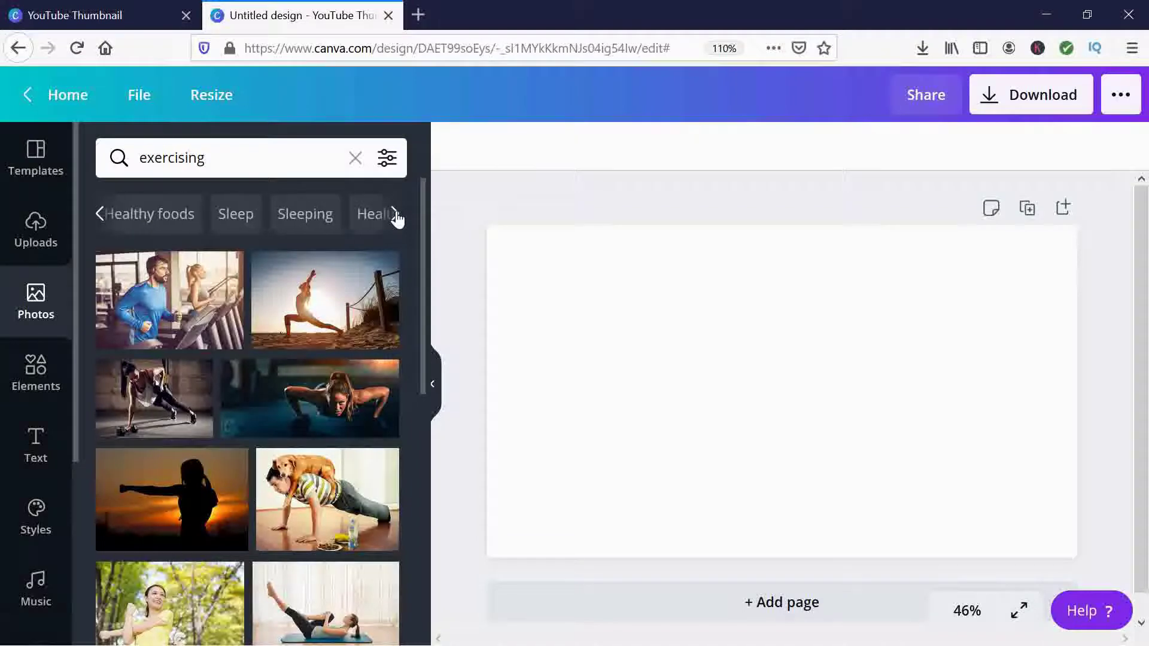
click(395, 216)
click(395, 215)
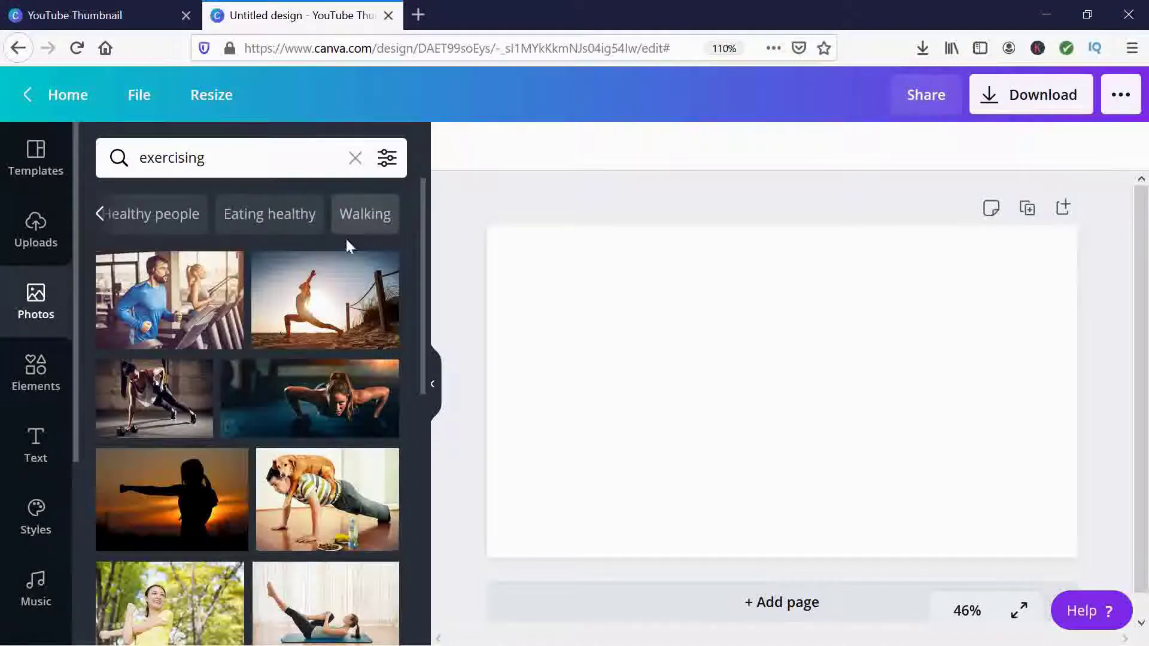
drag(423, 265, 428, 426)
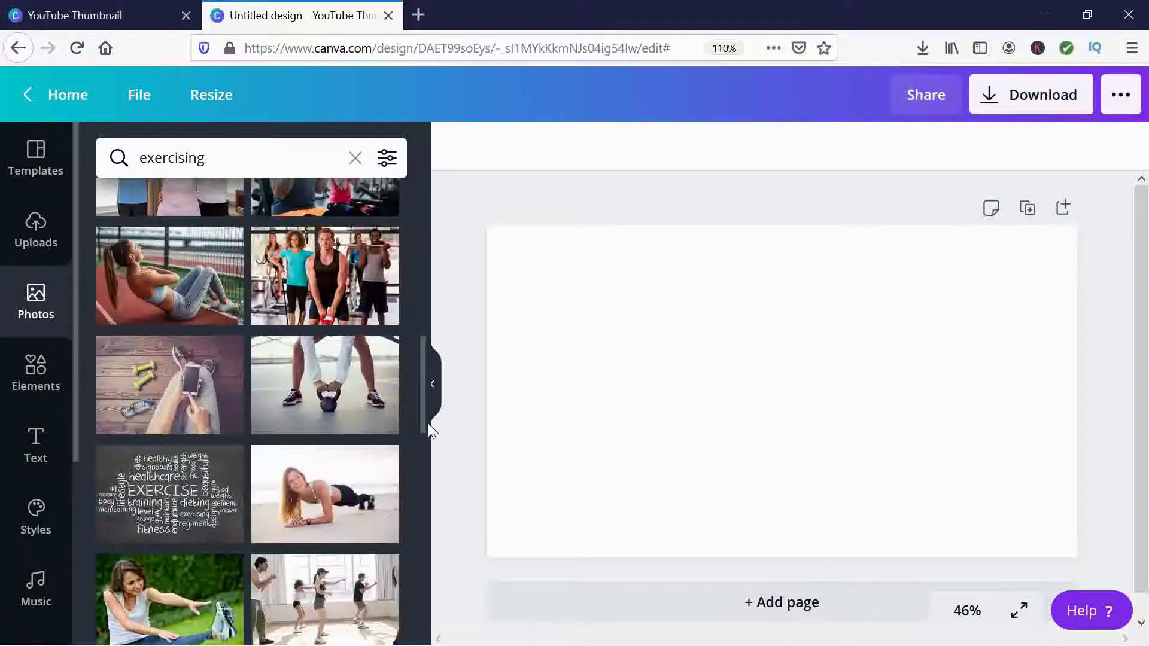
drag(425, 365, 435, 498)
drag(428, 426, 422, 154)
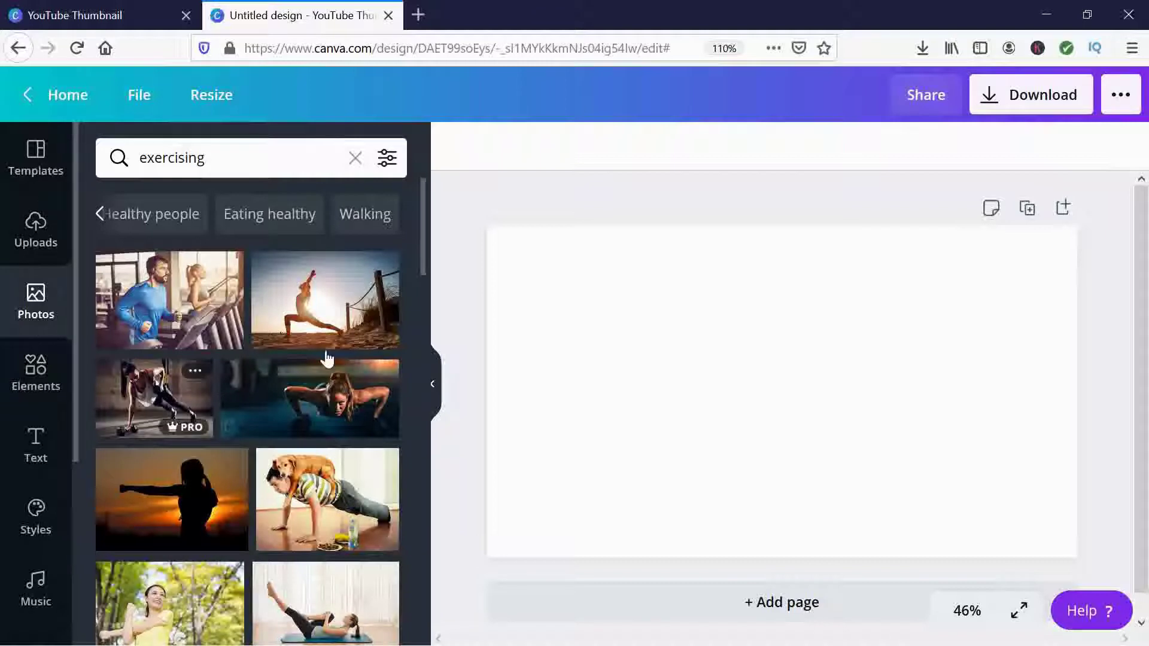
click(101, 215)
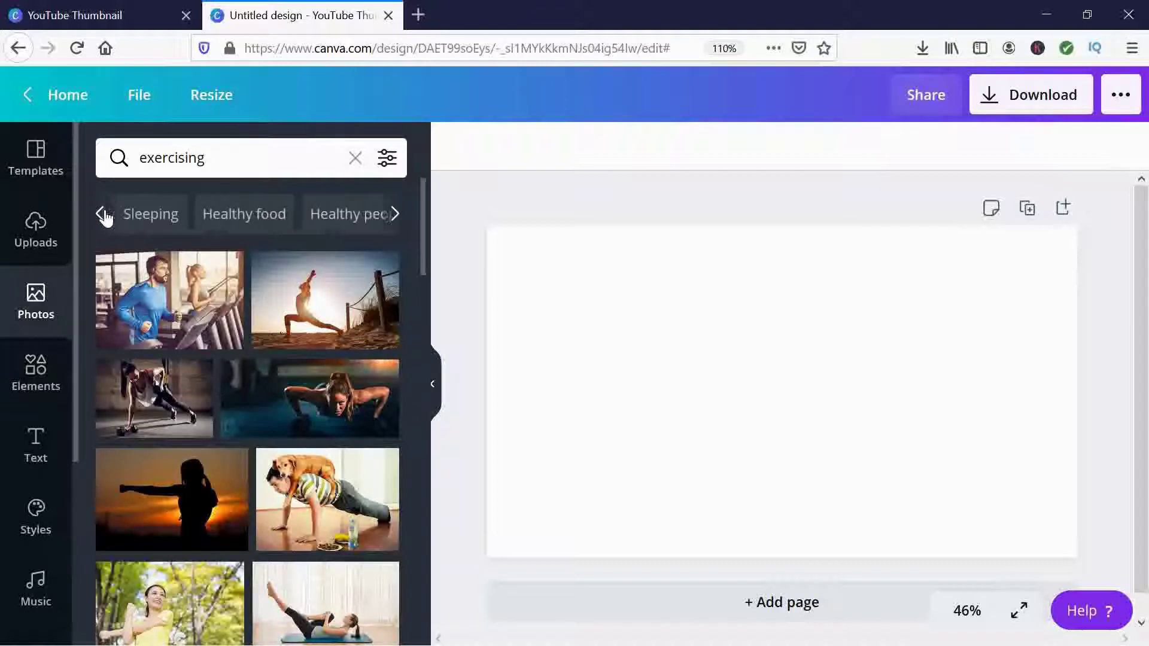
click(101, 214)
click(102, 214)
click(102, 216)
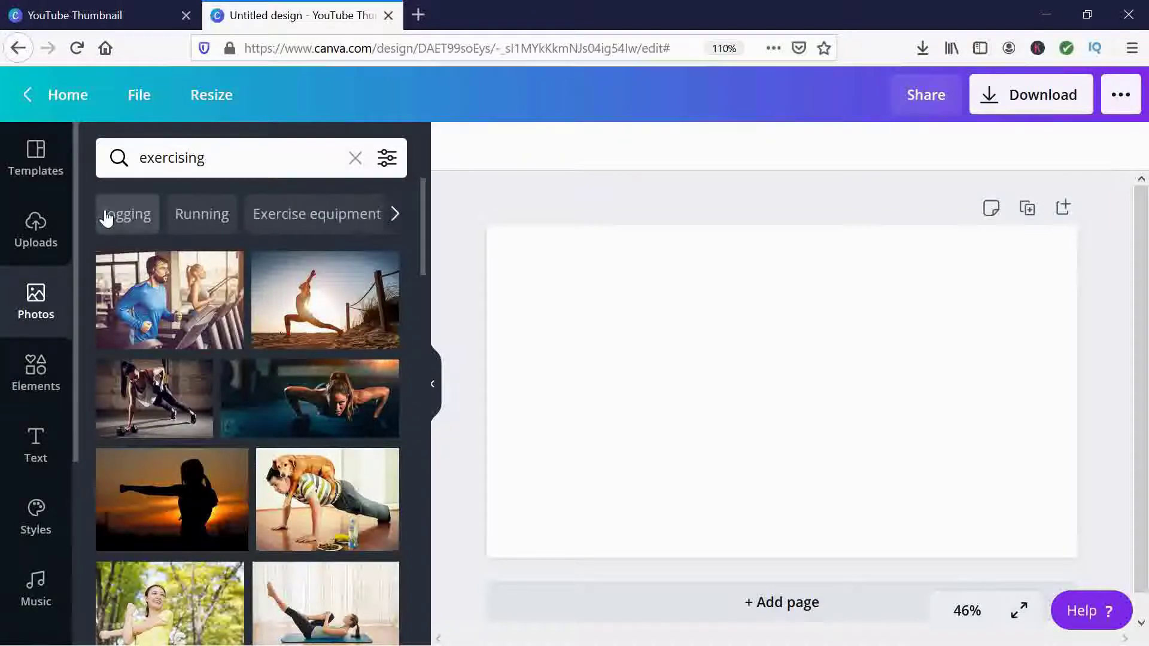
Step: From the related Running photos, add the woman in the red sports top to the page and set the image as background
click(198, 214)
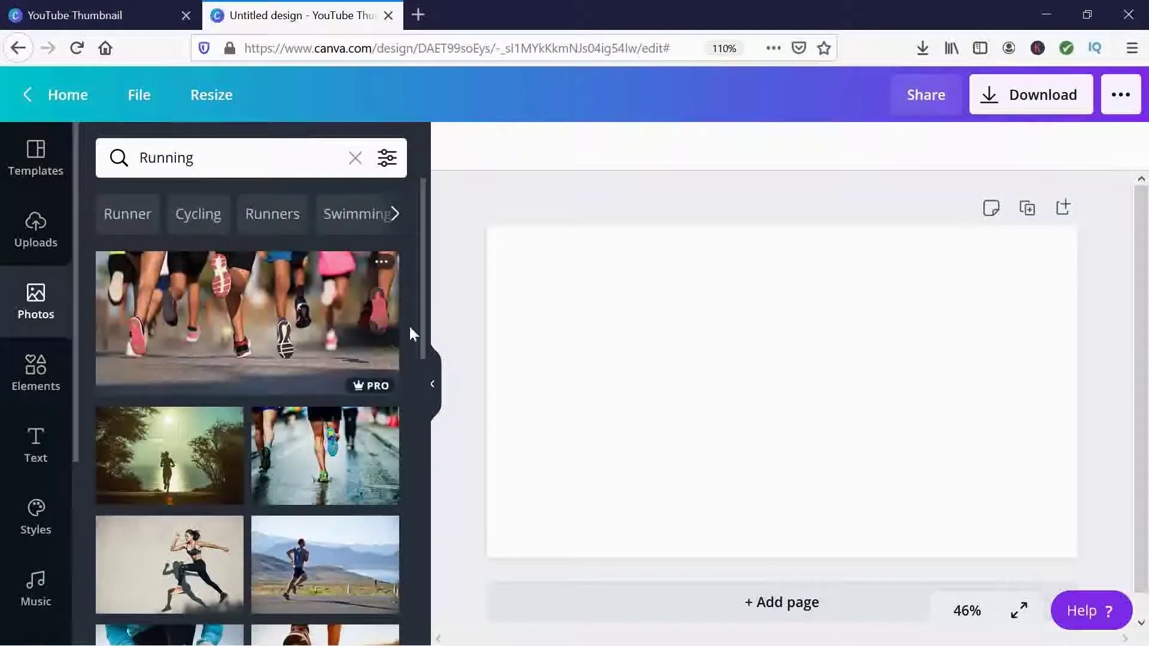
drag(422, 310, 439, 486)
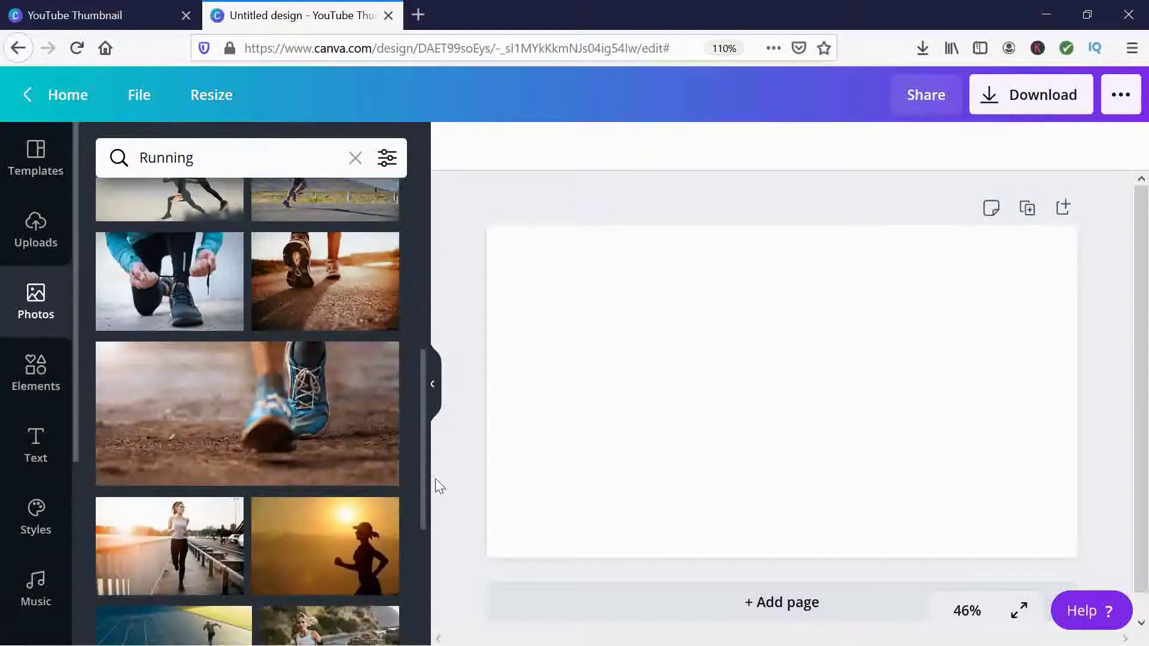
drag(421, 439, 420, 532)
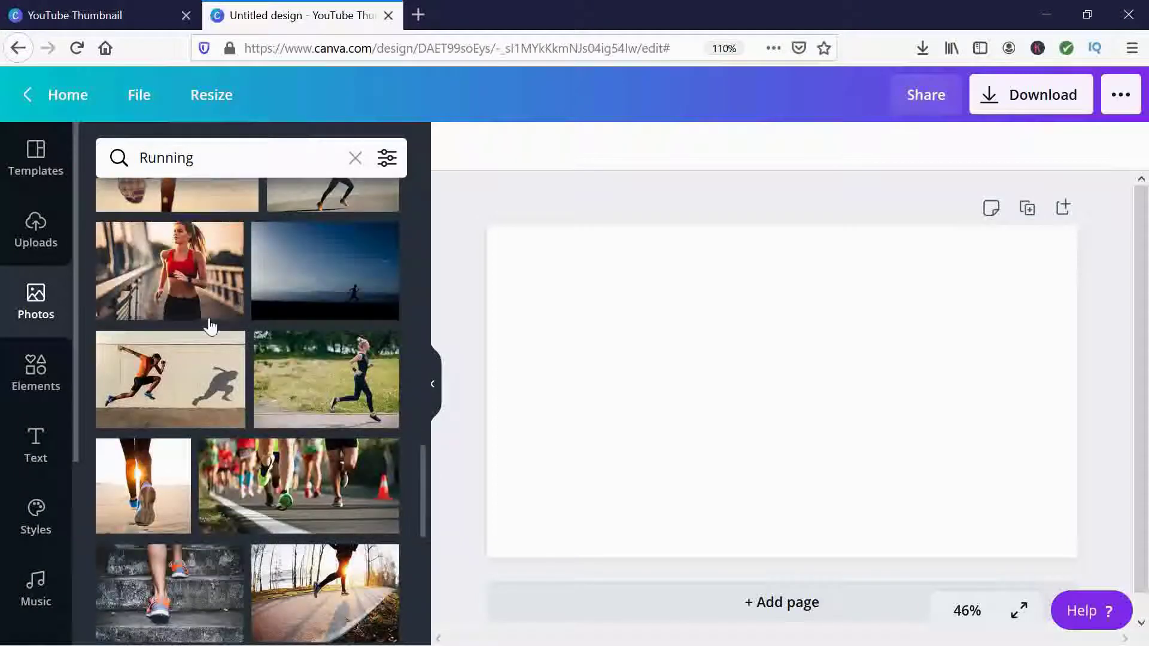
click(160, 266)
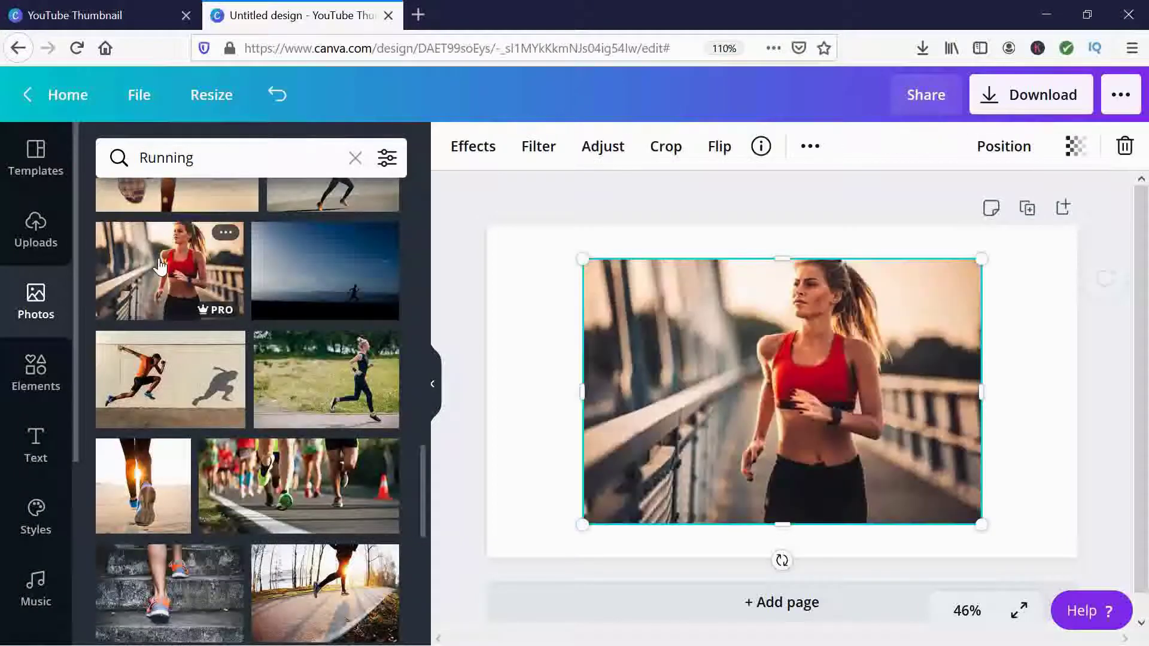
right_click(696, 366)
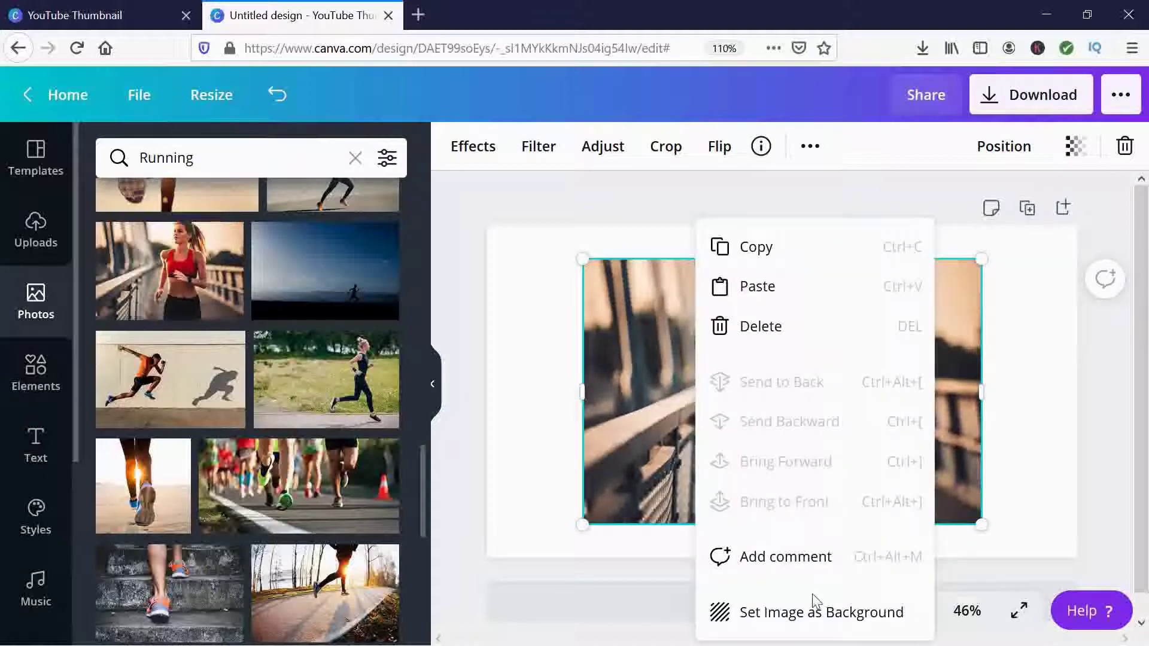
click(795, 613)
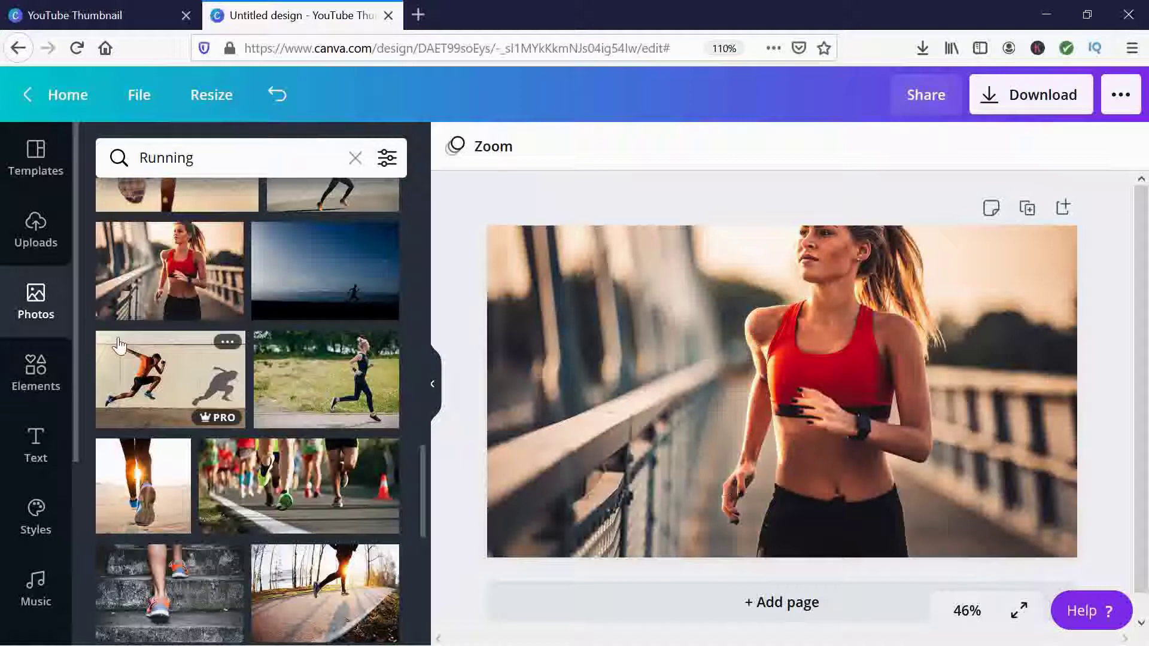
Step: Browse the ready-made text styles and add the outlined "BE BRAVE" text combination to the thumbnail
click(48, 455)
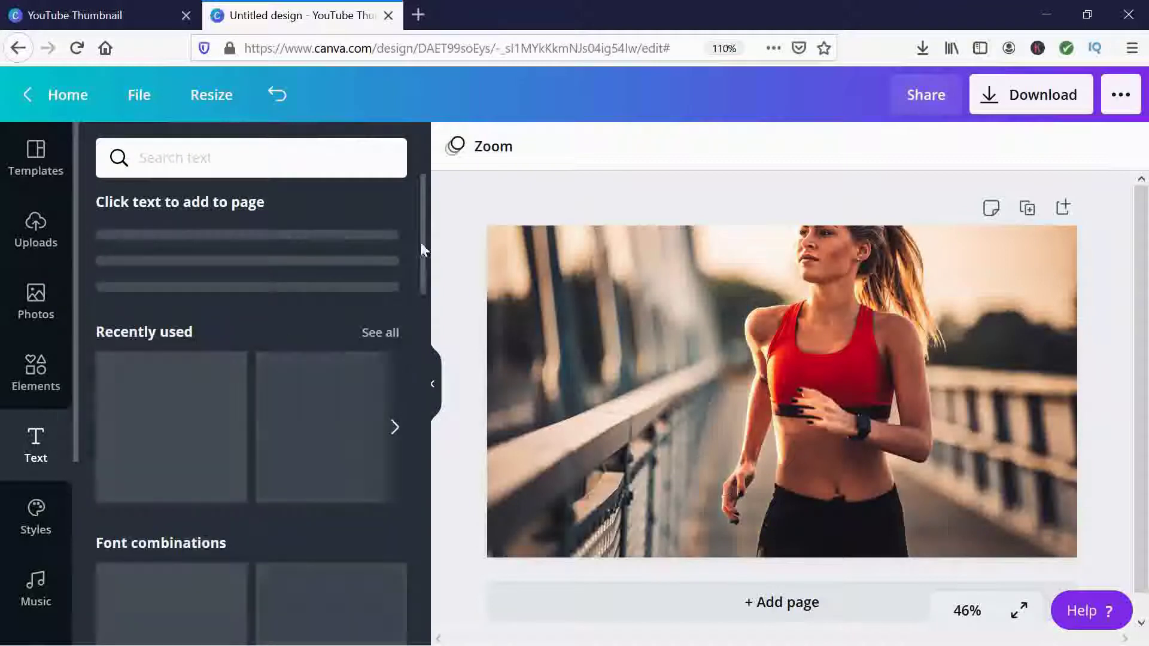
drag(423, 226, 409, 505)
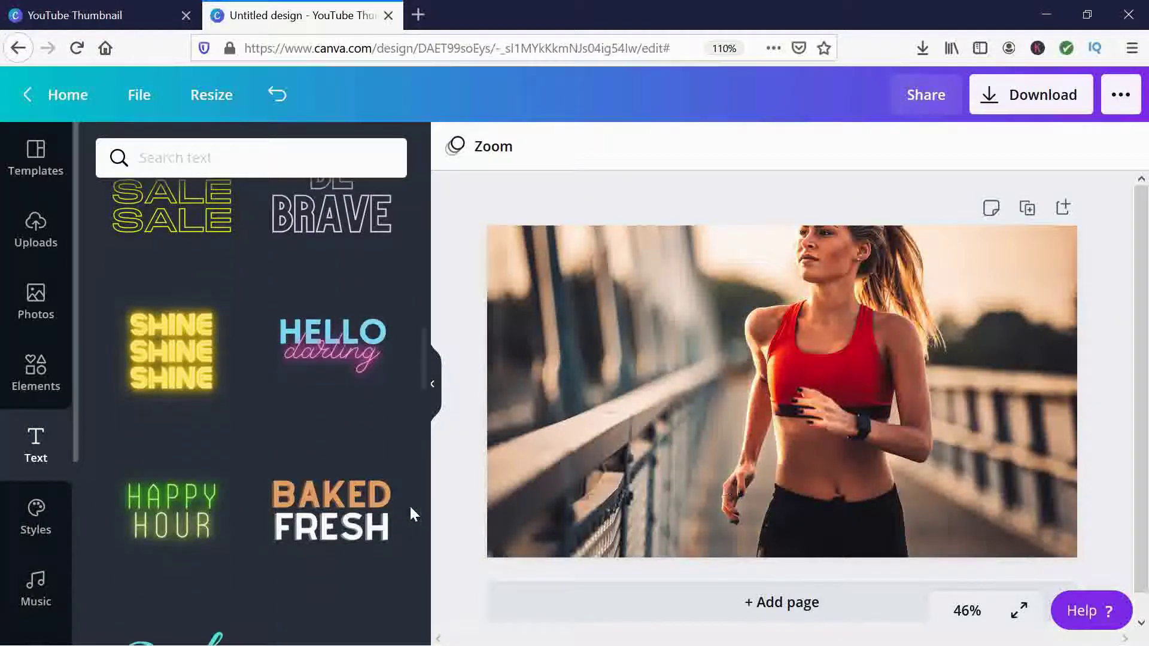
drag(409, 505, 421, 447)
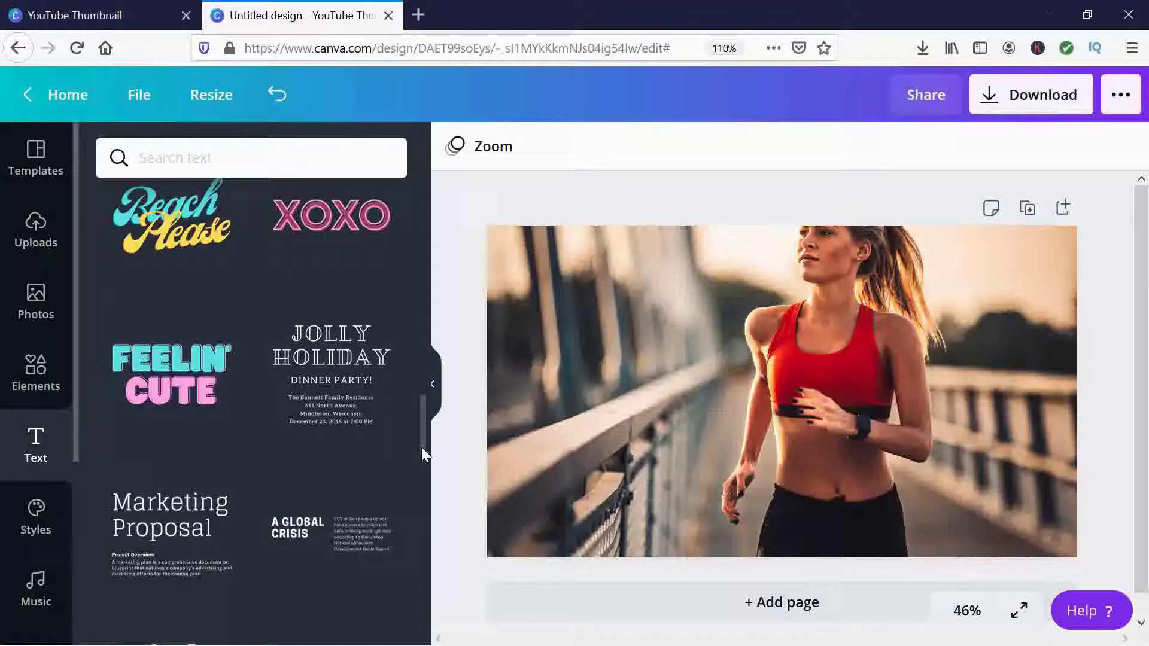
drag(422, 426, 416, 307)
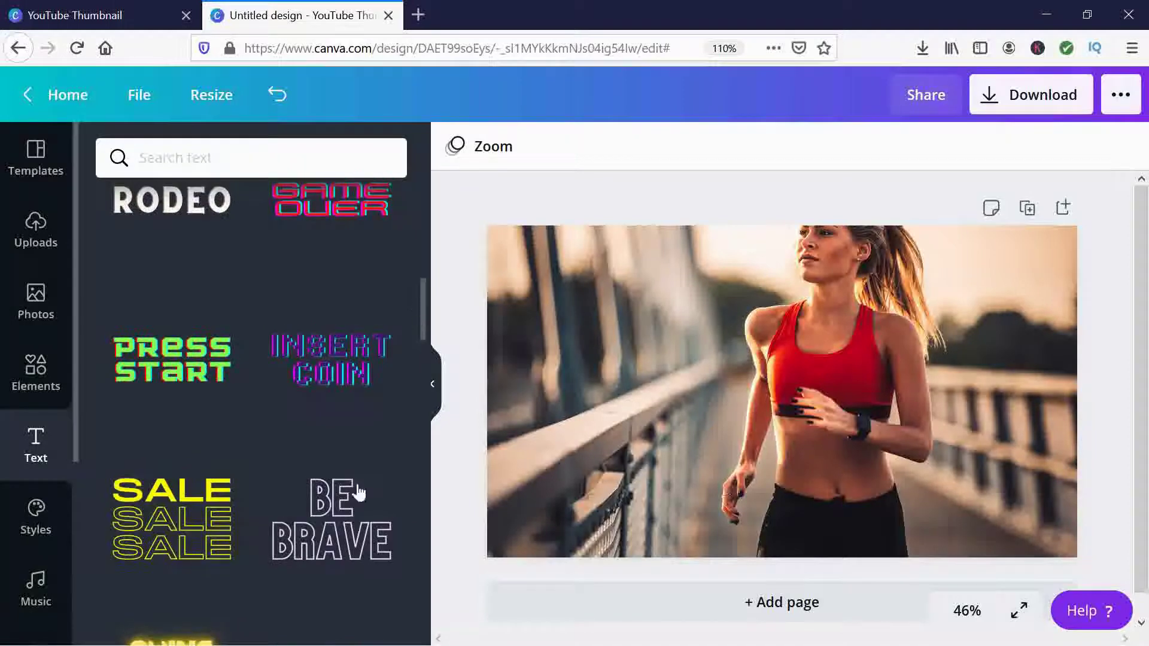
click(330, 521)
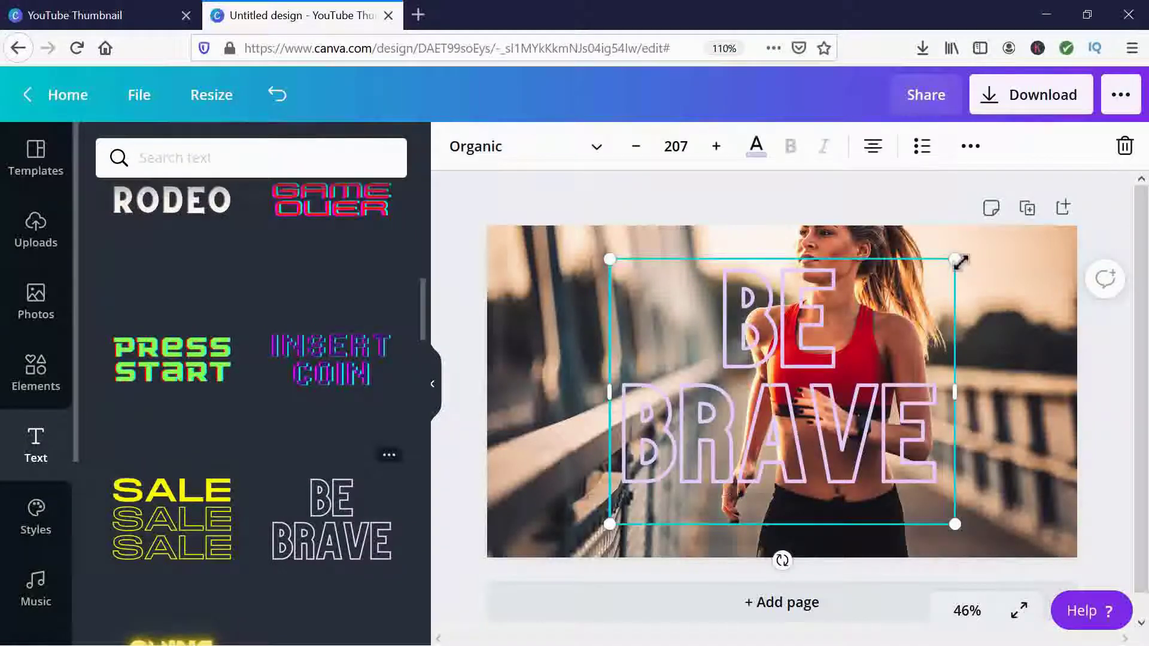
Step: Widen the "BE BRAVE" text box on both sides and move the text toward the photo's lower left
drag(962, 393, 1030, 393)
drag(610, 390, 527, 391)
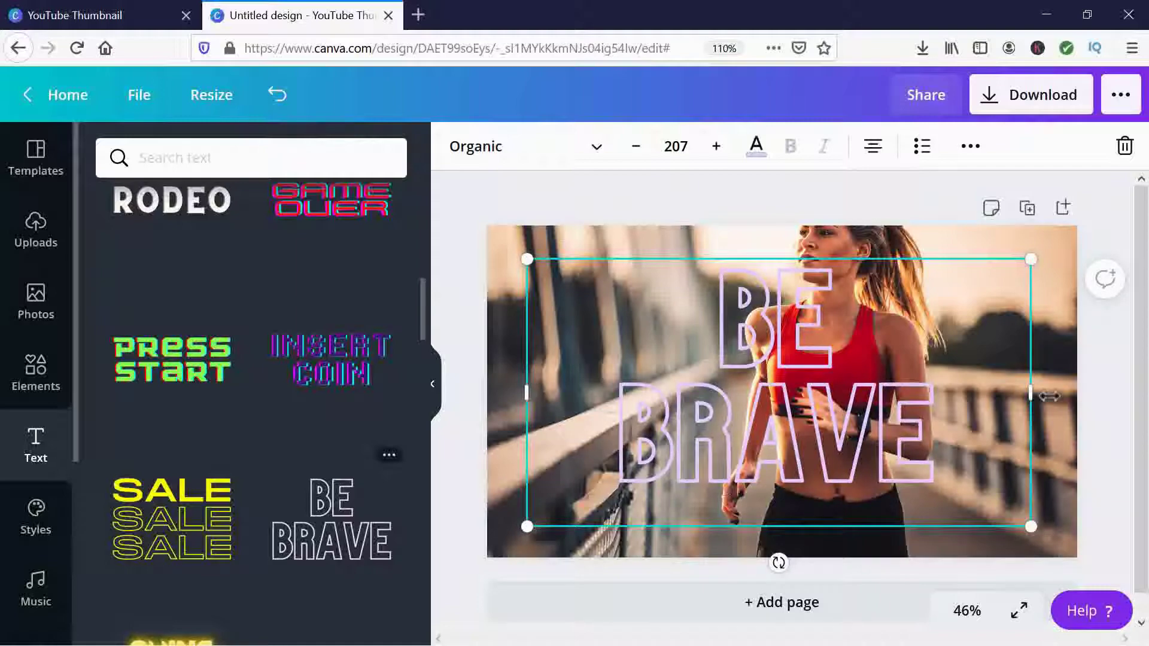
drag(1042, 401, 1069, 398)
drag(1003, 278, 875, 323)
Step: Replace the words "BE" and "BRAVE" in the outlined text with "STAY" and "FIT"
double_click(692, 377)
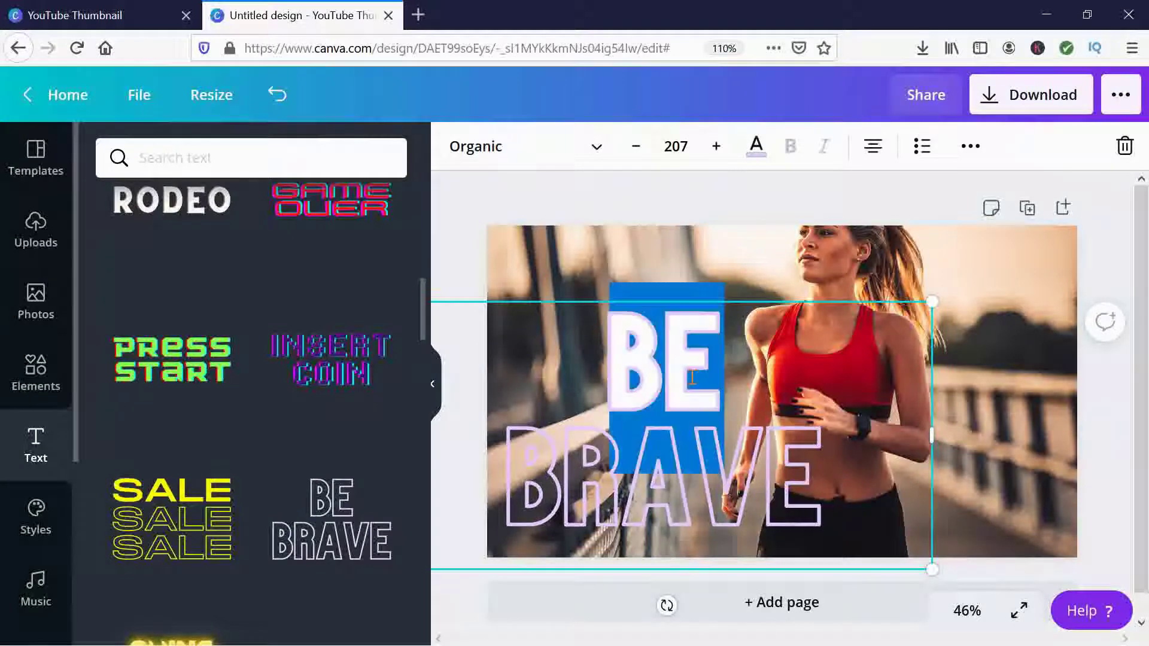
text(STAY)
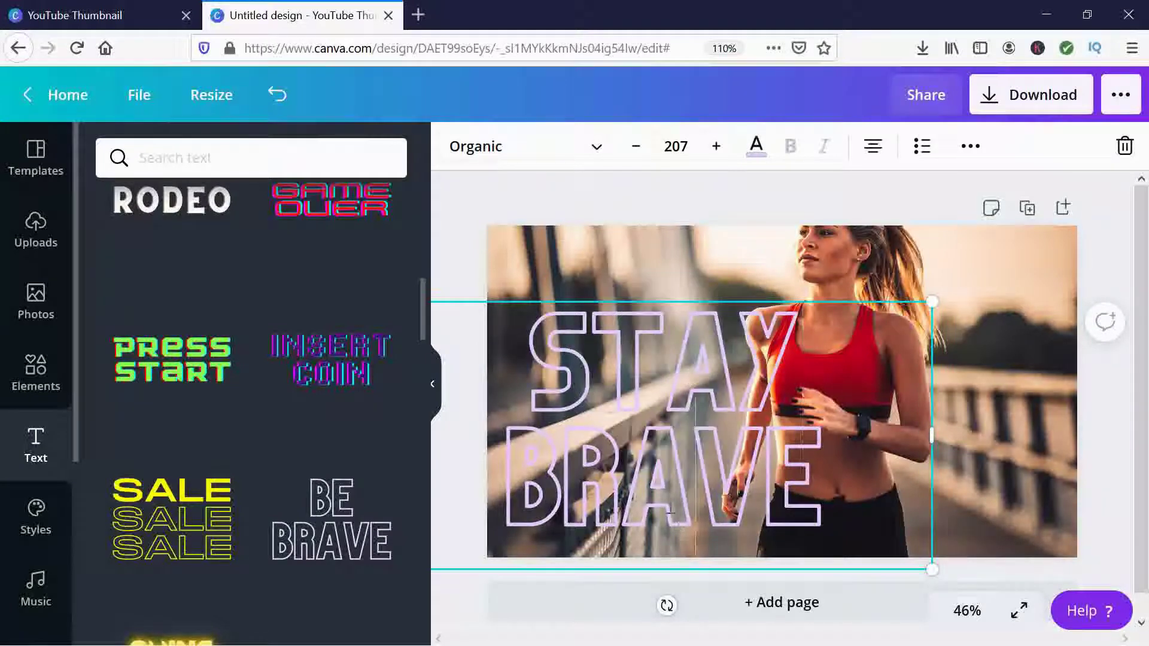
double_click(670, 509)
text(FIT)
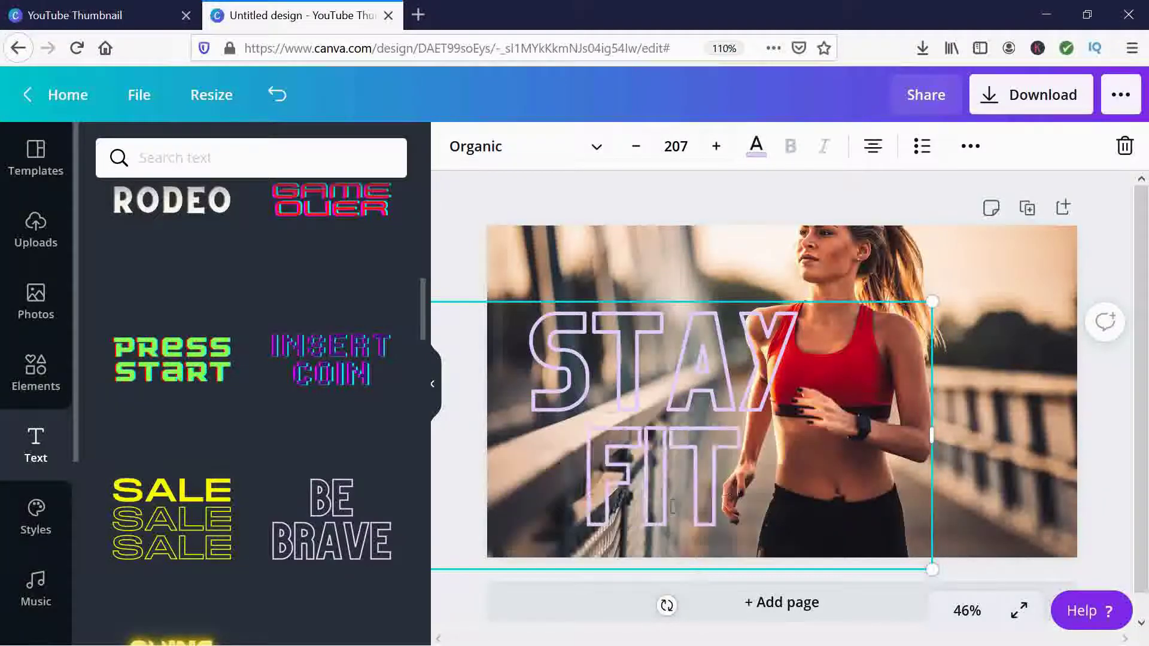
click(1048, 402)
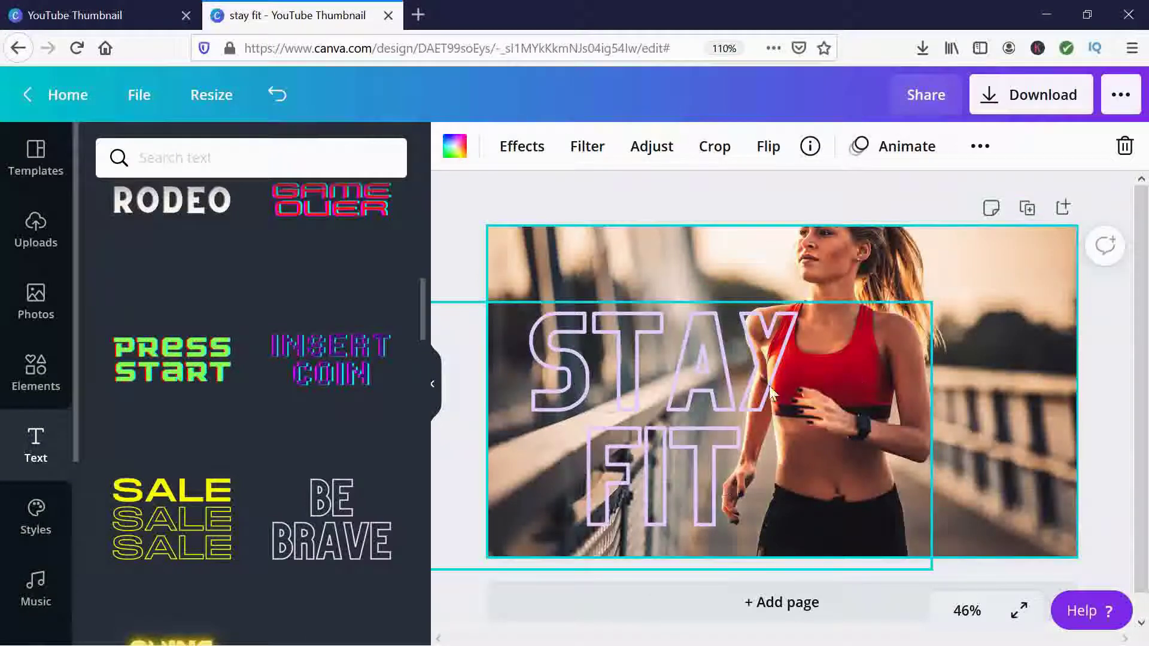
Step: Put "STAY FIT" on a single line and move it across the lower part of the thumbnail
click(778, 384)
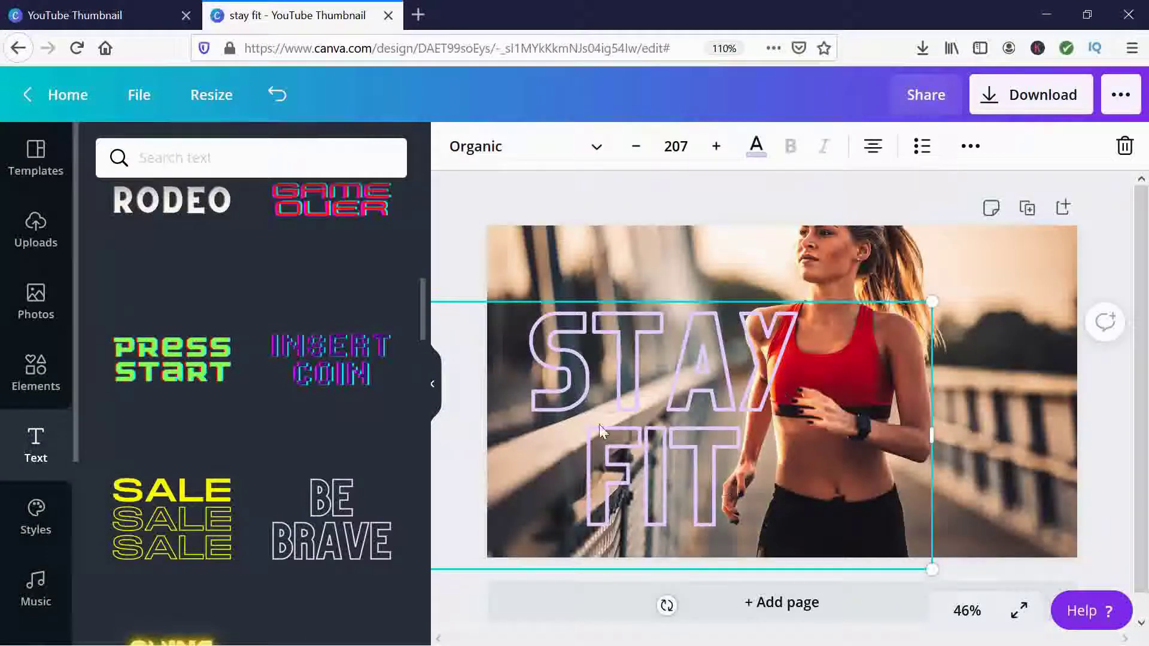
key(BackSpace)
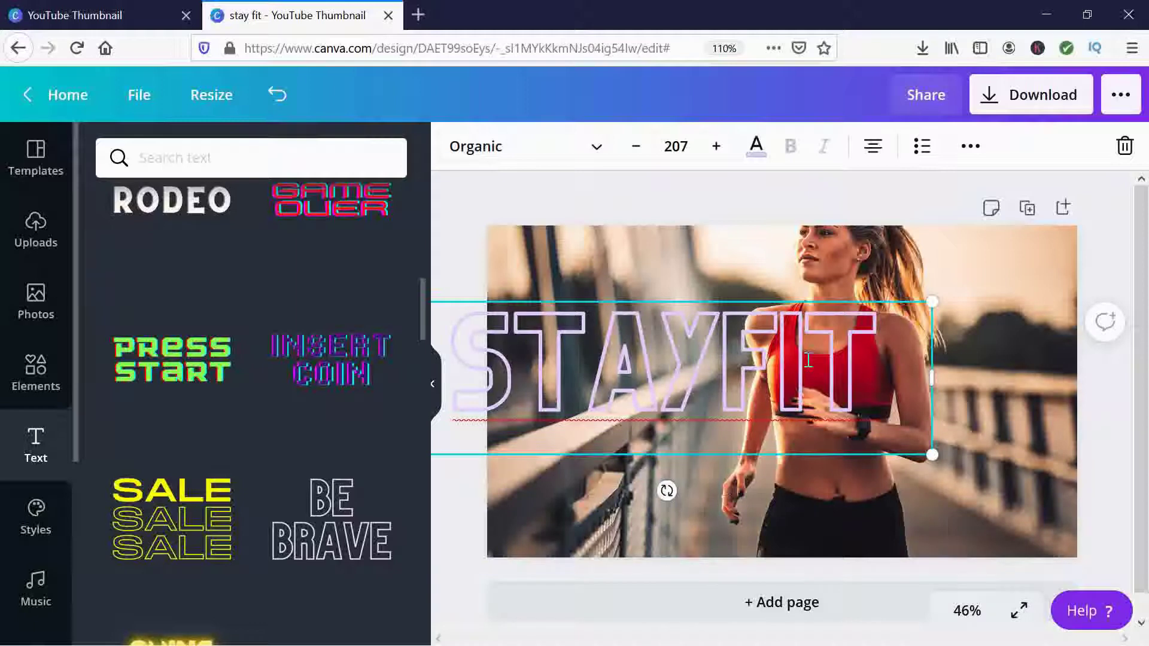
click(993, 380)
drag(685, 314, 790, 419)
Step: Set the colour of the outlined "STAY FIT" text to yellow from the default colours
double_click(774, 437)
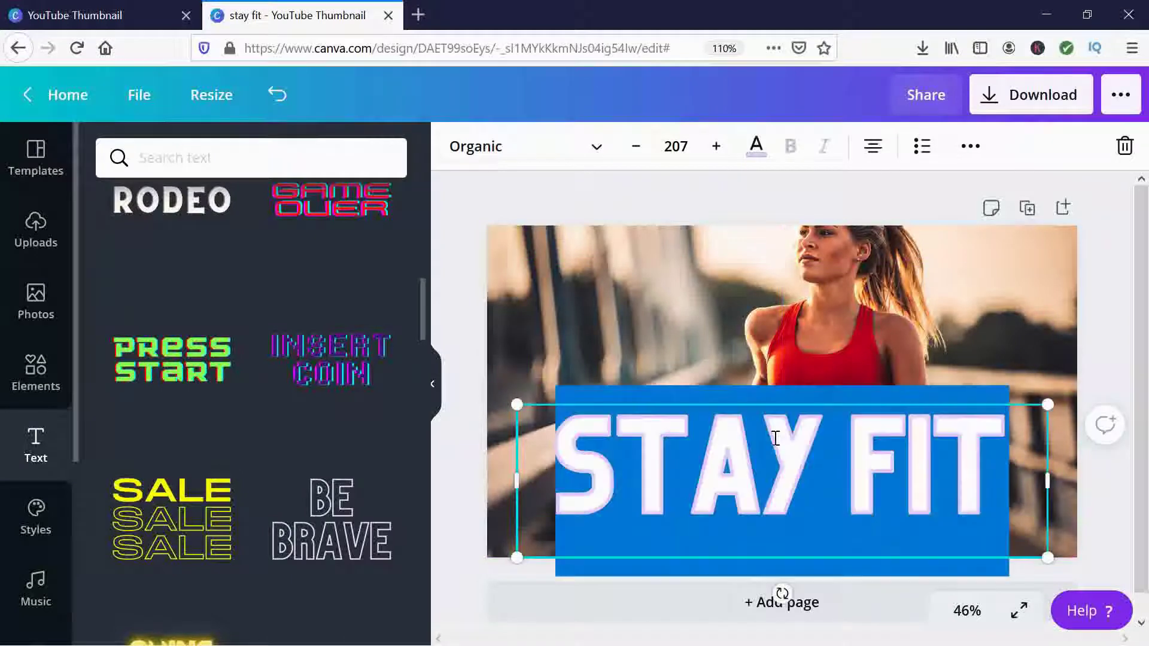
click(756, 146)
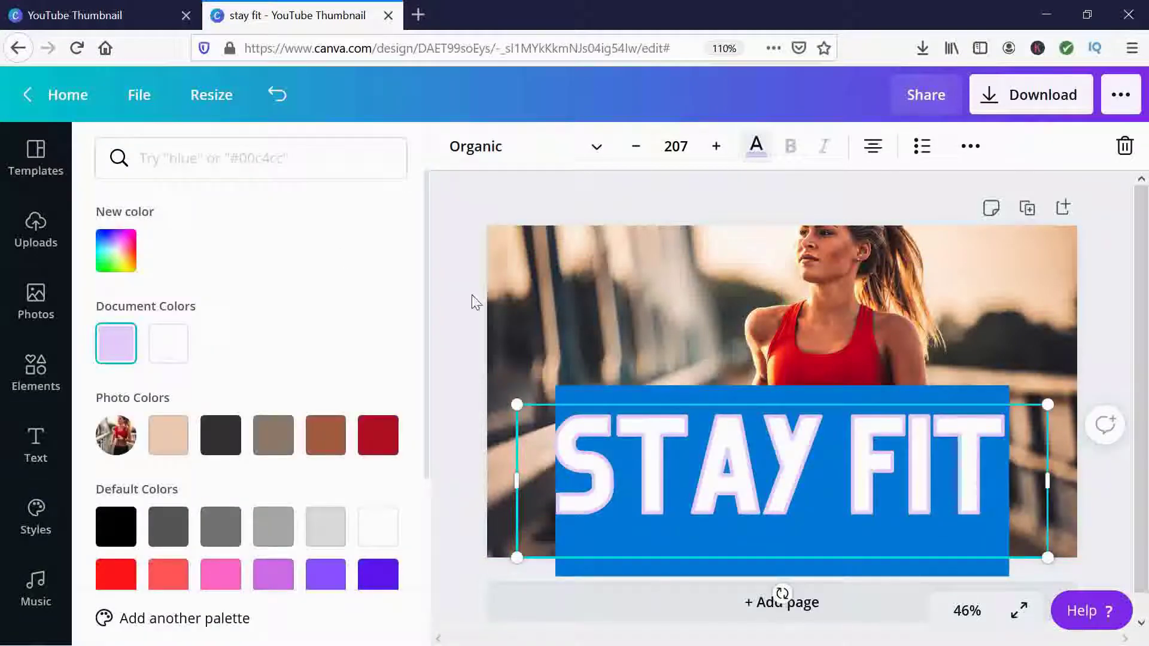
drag(426, 285, 422, 419)
click(265, 557)
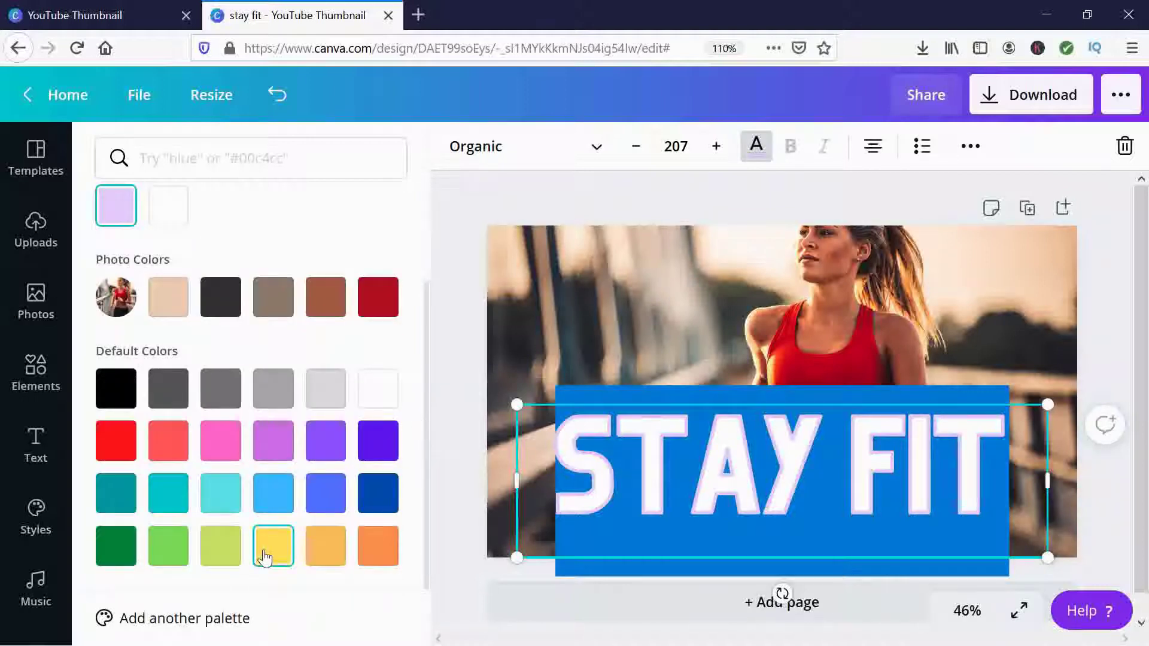
click(626, 295)
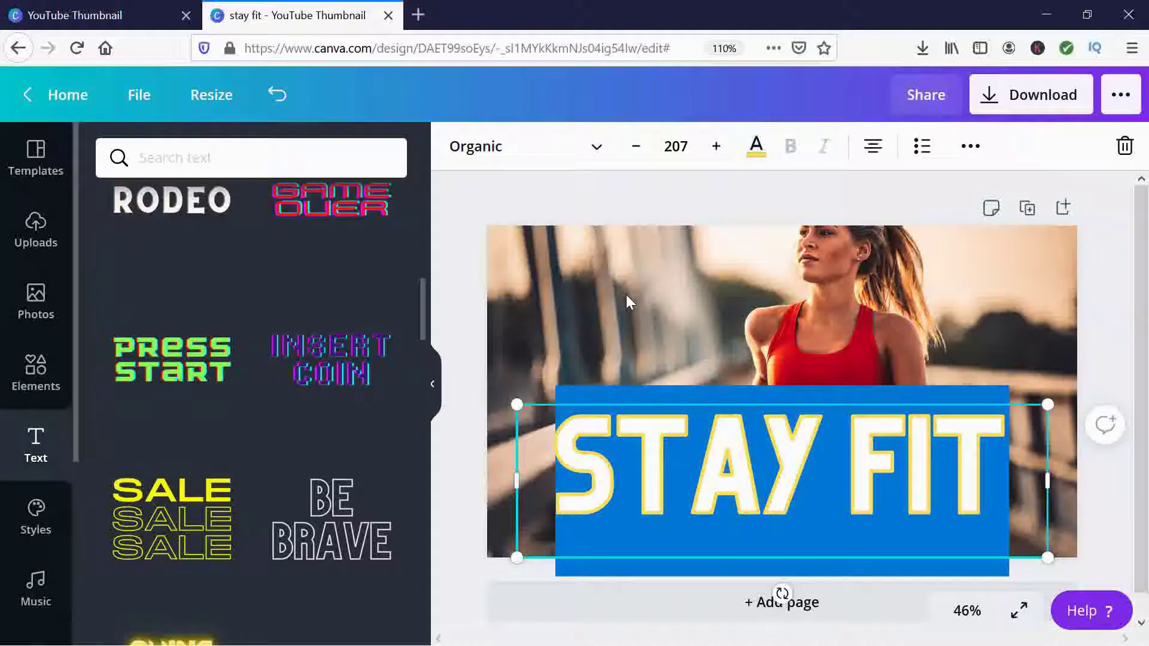
click(626, 295)
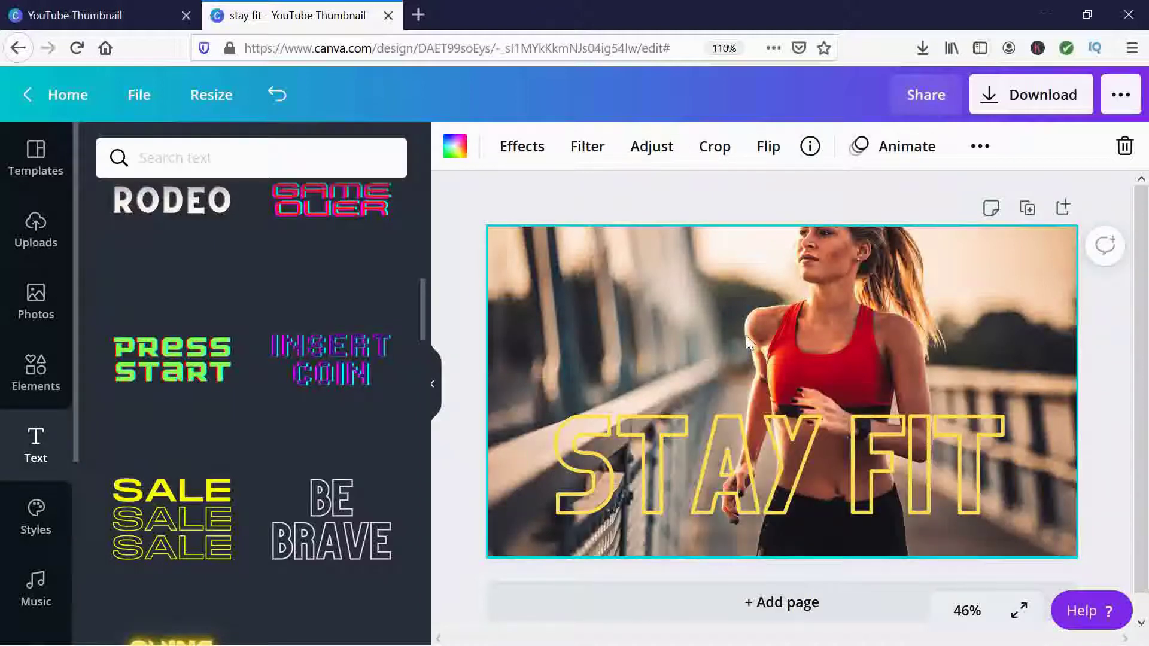
Step: Try white on the outlined "STAY FIT" text and change its colour to light turquoise
click(809, 454)
click(809, 455)
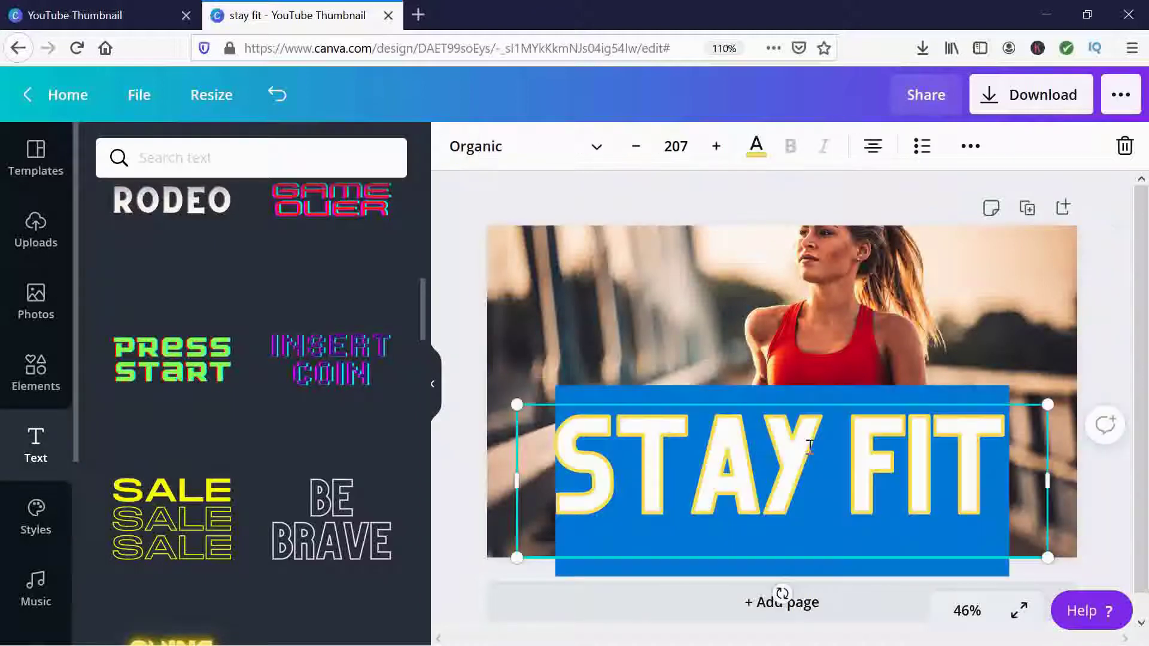
click(757, 148)
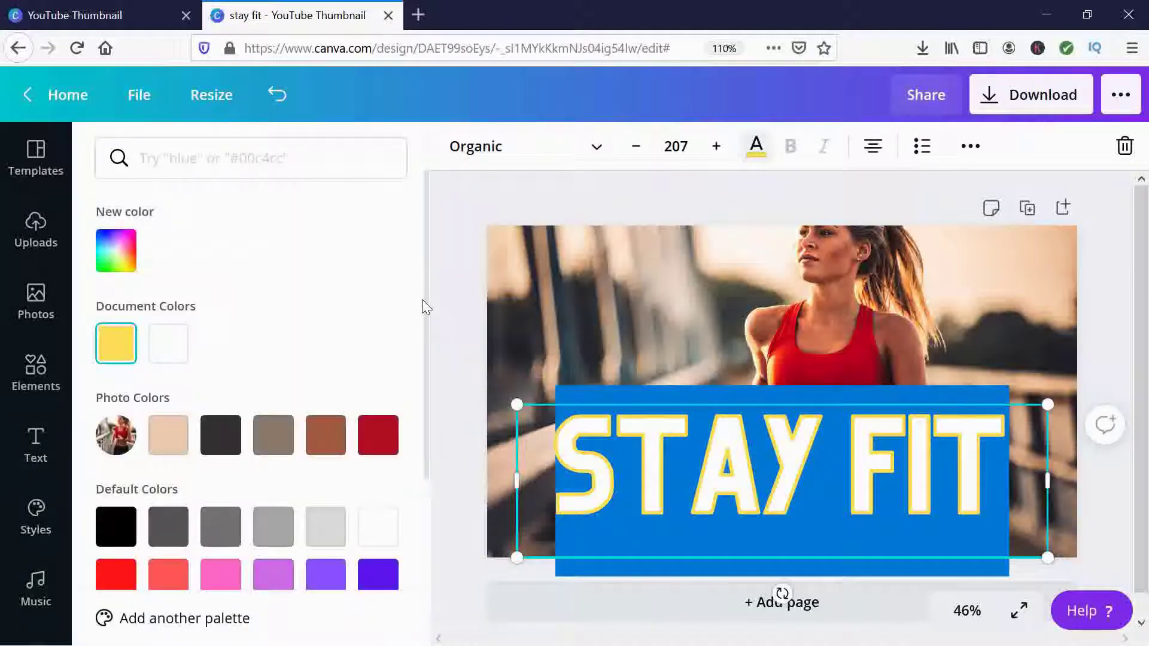
click(168, 346)
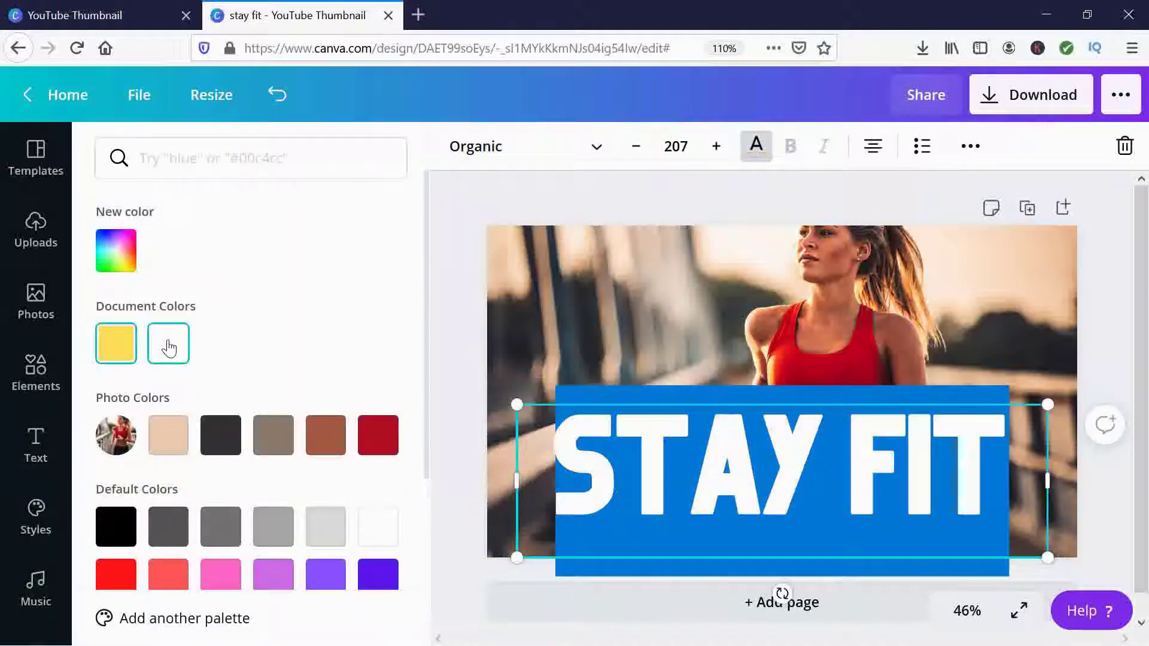
scroll(427, 318, down, 4)
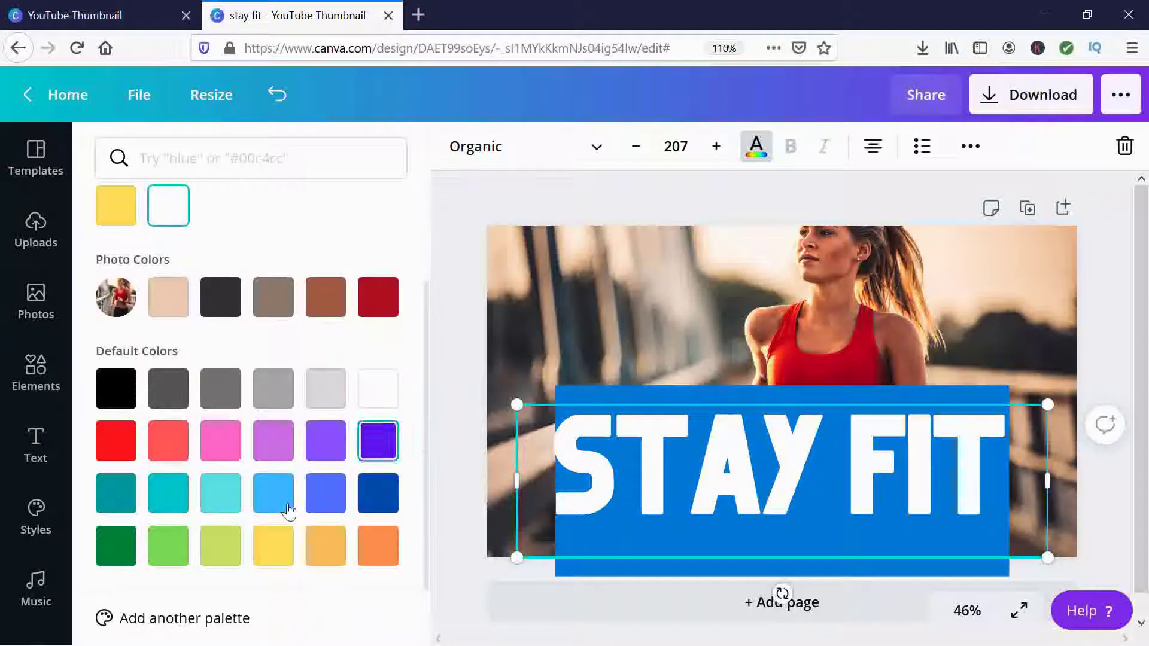
click(222, 502)
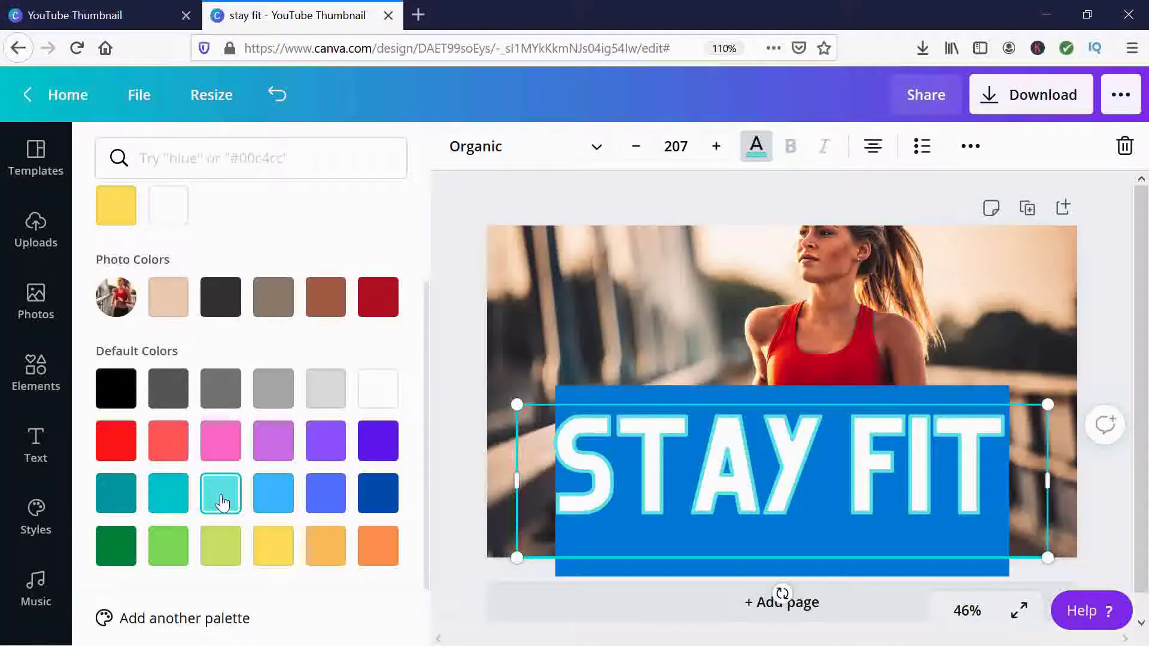
key(Escape)
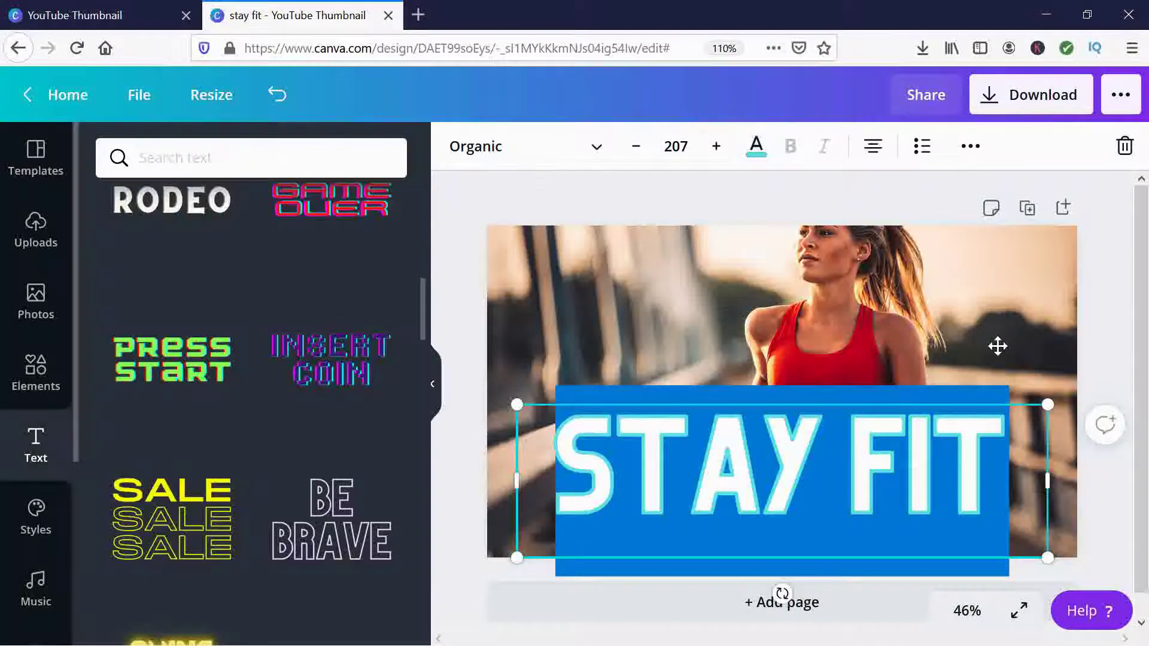
double_click(997, 347)
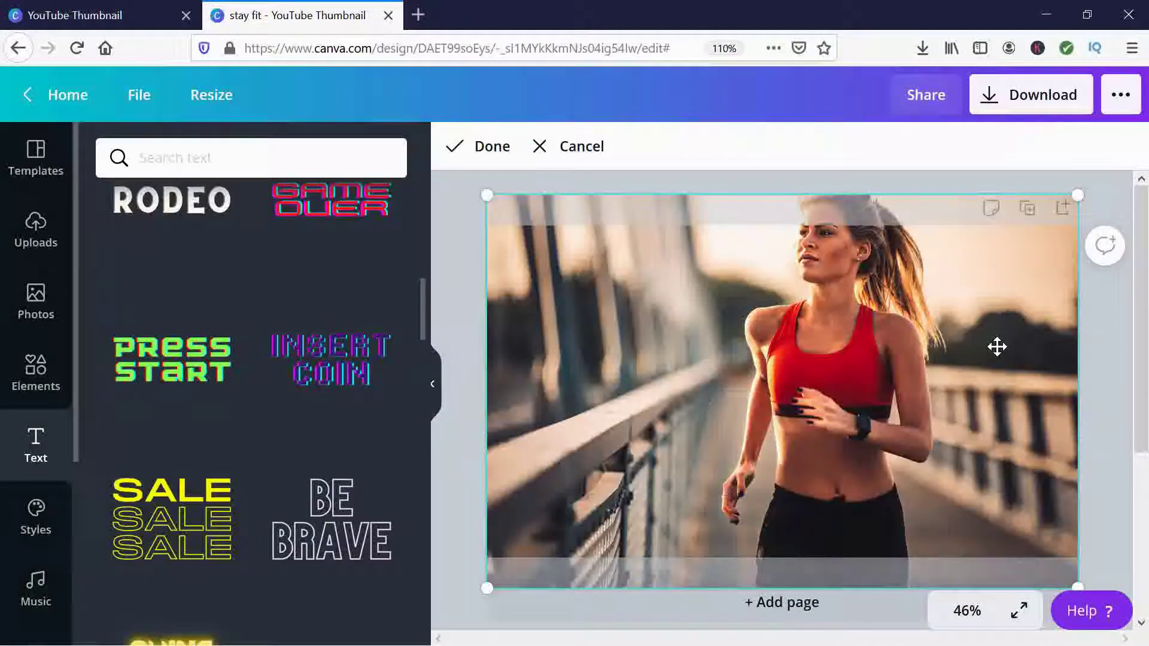
click(571, 147)
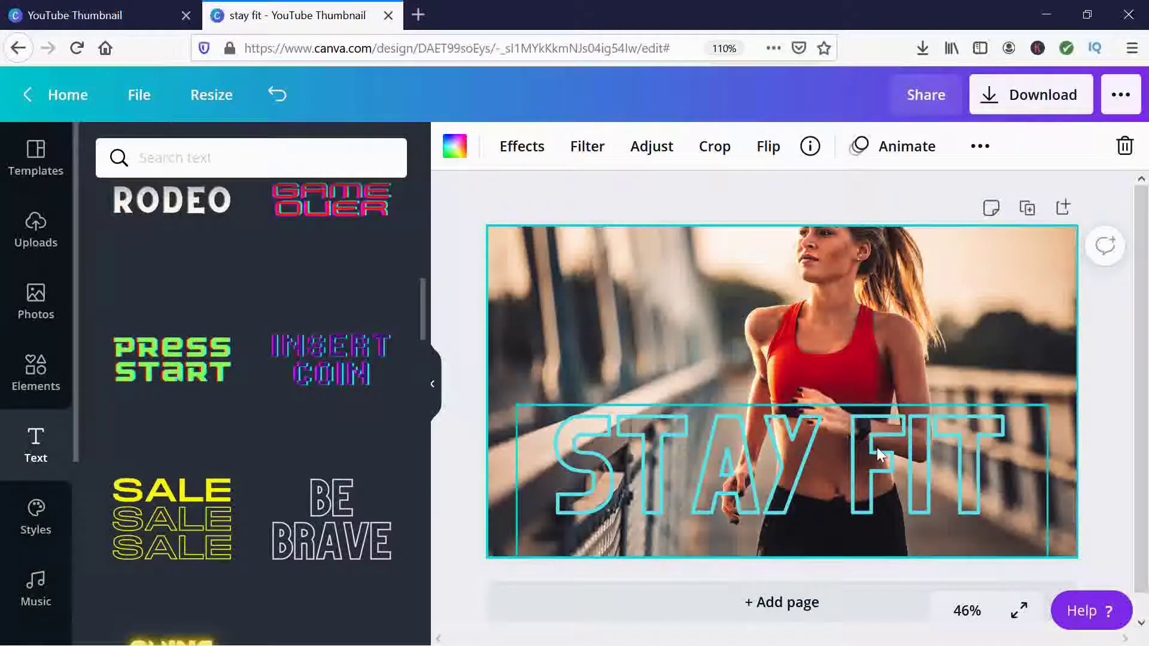
Step: Delete the outlined "STAY FIT" text, leaving only the running photo on the thumbnail
click(753, 390)
click(753, 390)
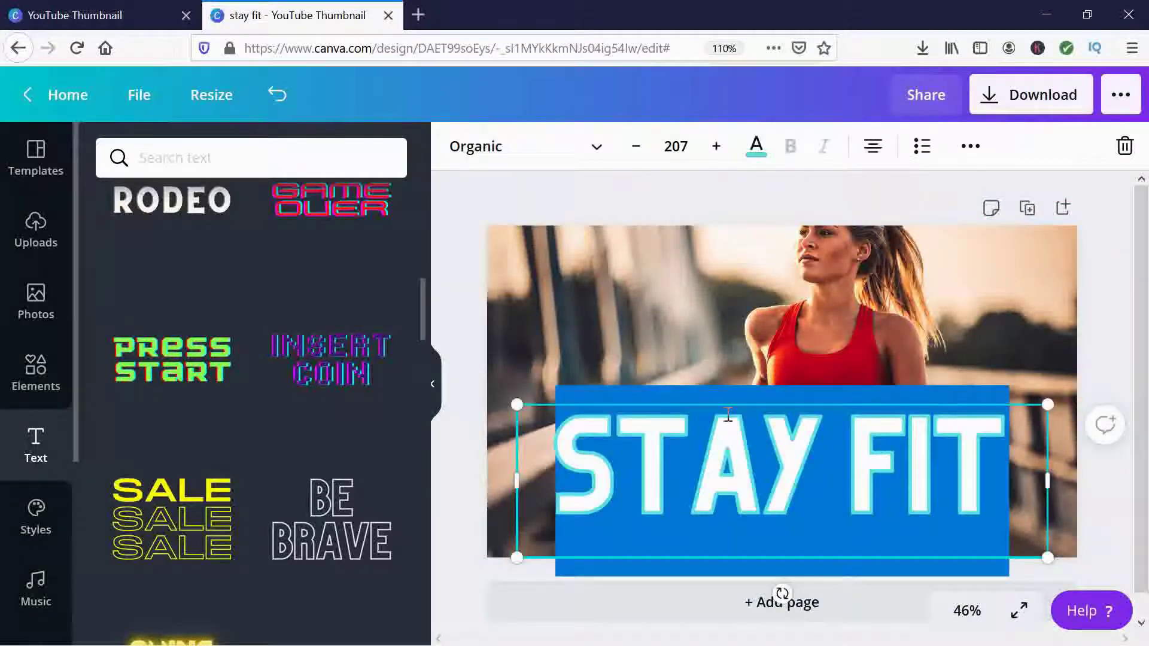
key(BackSpace)
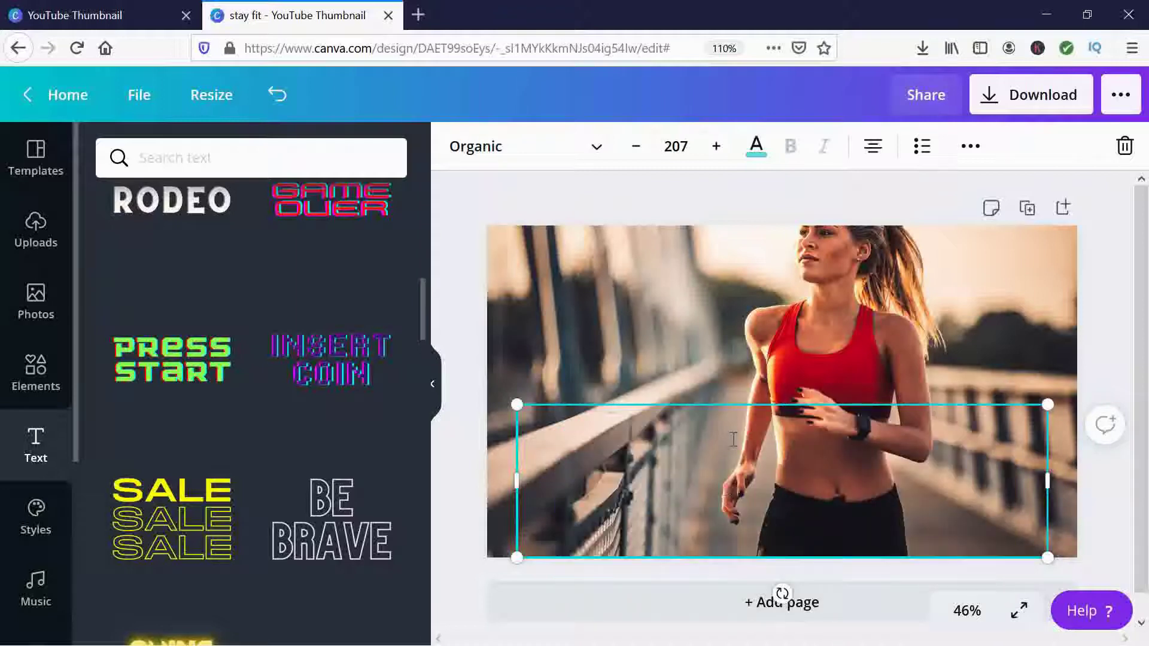
right_click(734, 441)
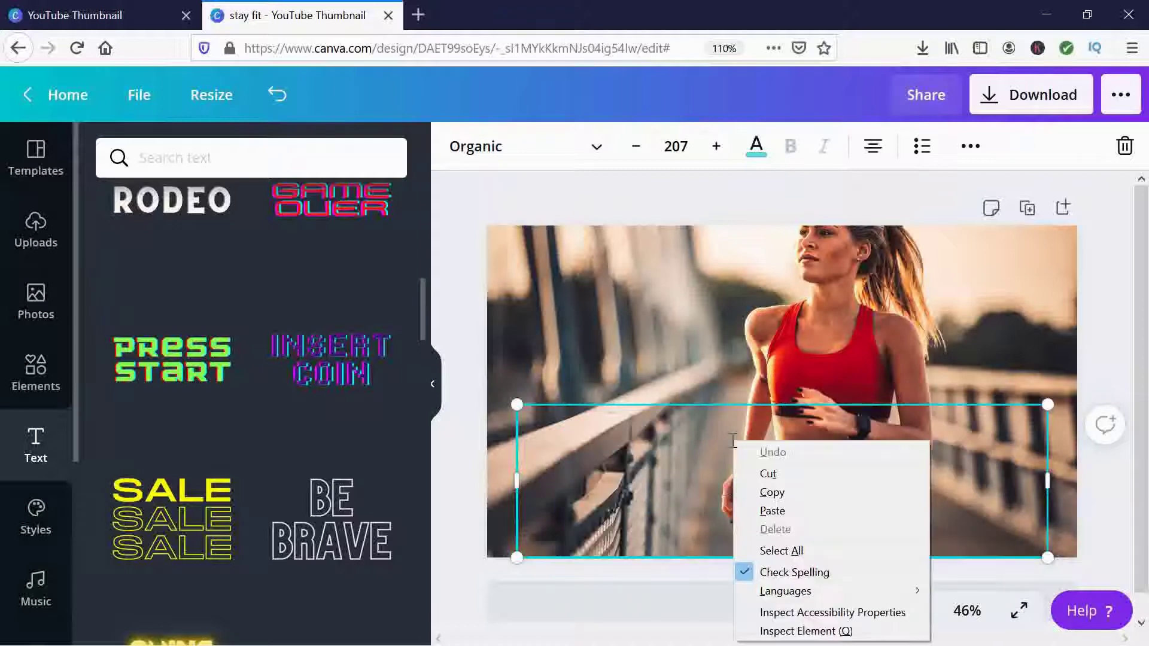
click(788, 478)
key(Escape)
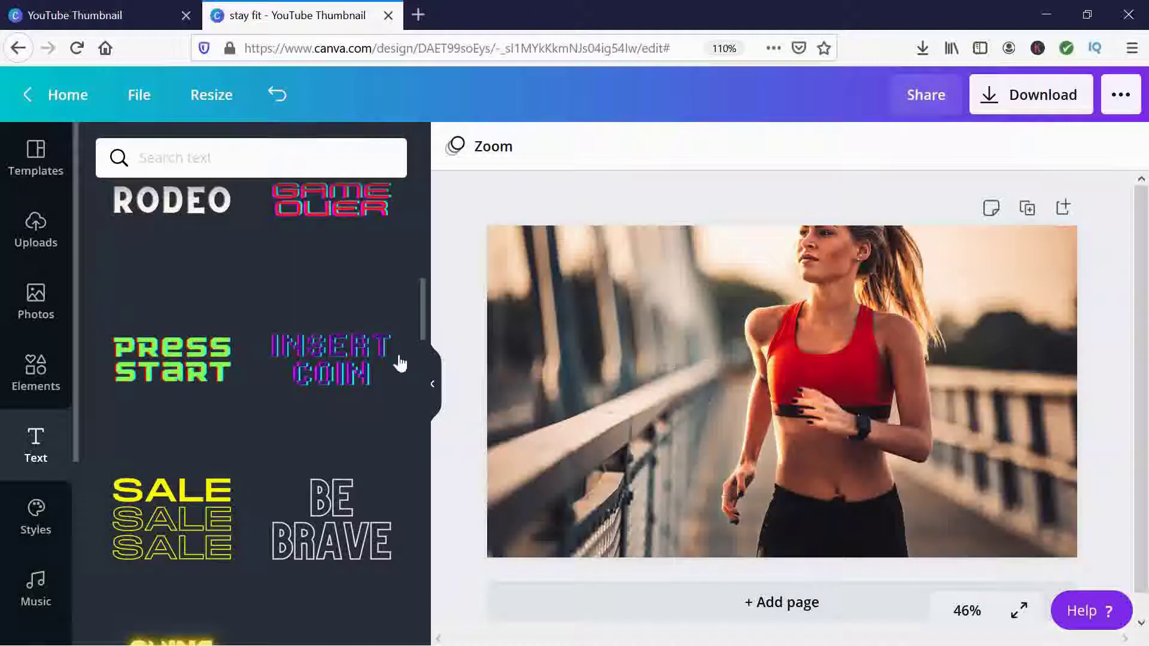
Step: Add the "POOL PARTY" font combination to the thumbnail and replace its two words with "STAY" and "FIT"
drag(423, 316, 419, 261)
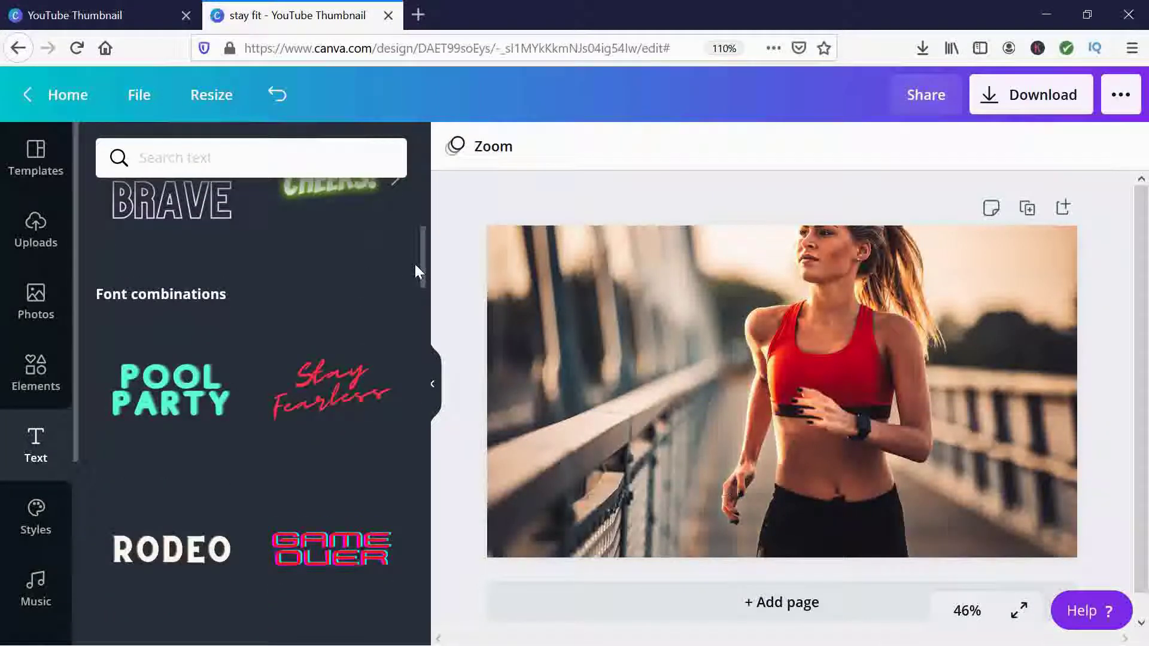
click(181, 383)
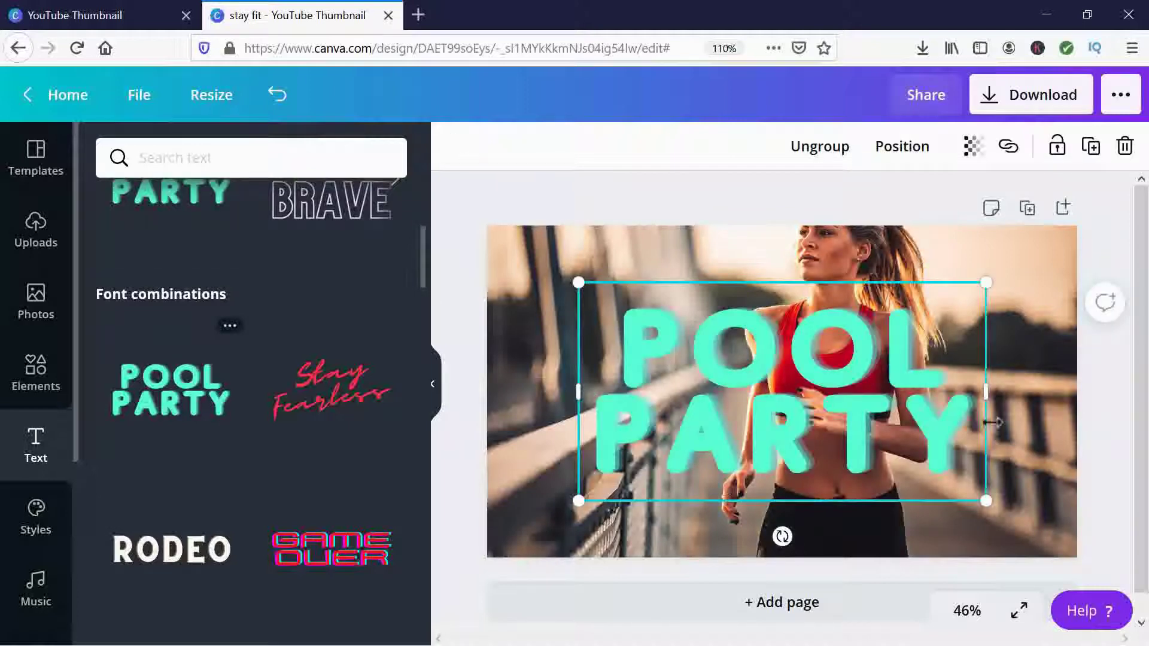
click(861, 433)
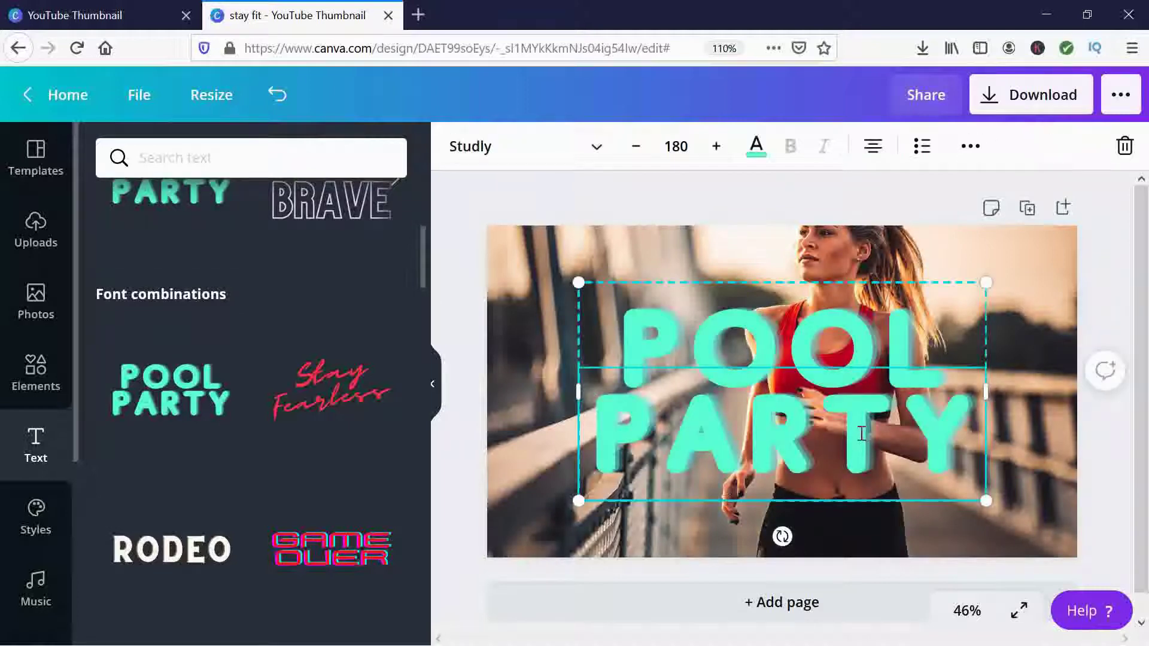
click(860, 432)
click(825, 365)
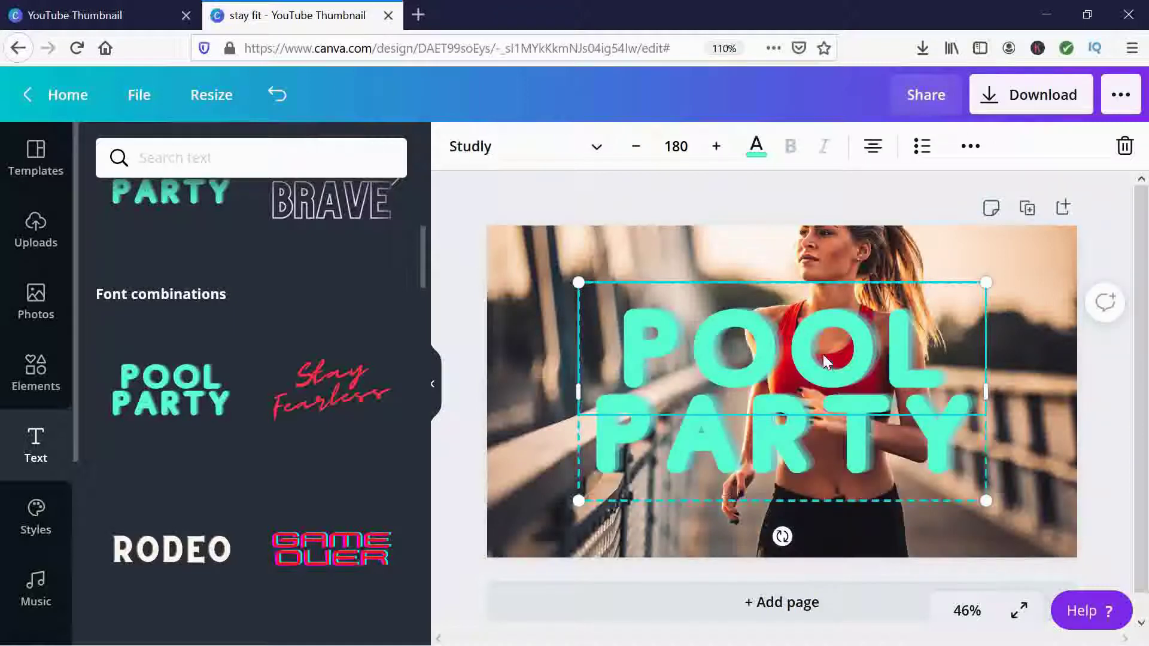
click(824, 355)
text(STAY)
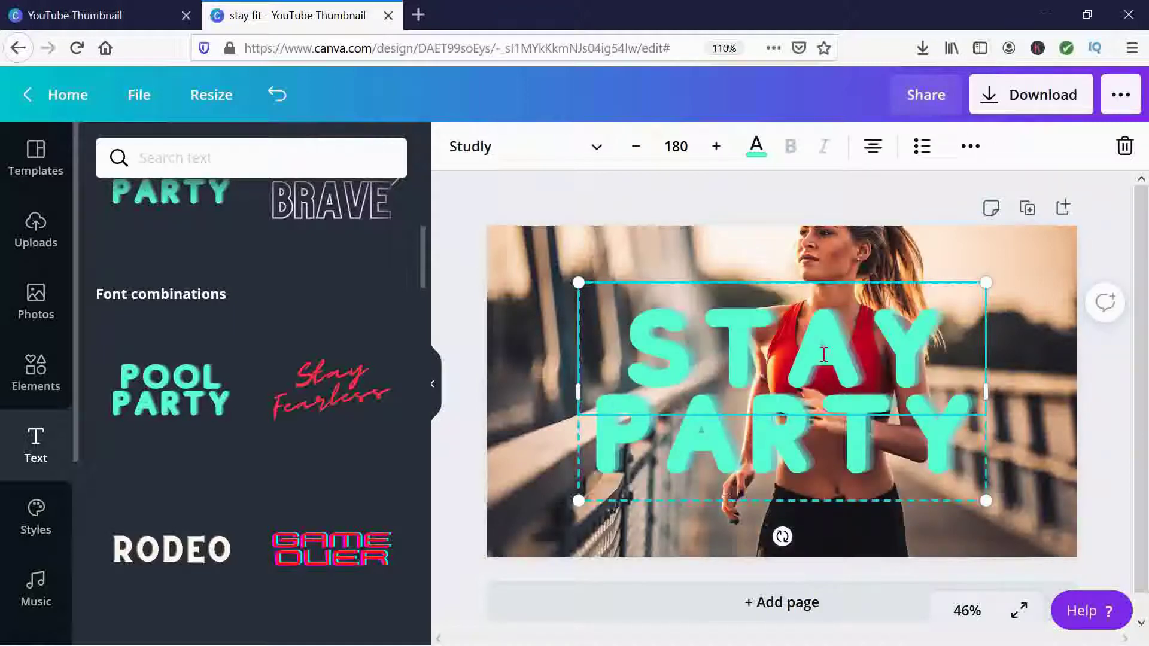
double_click(809, 423)
text(FIT)
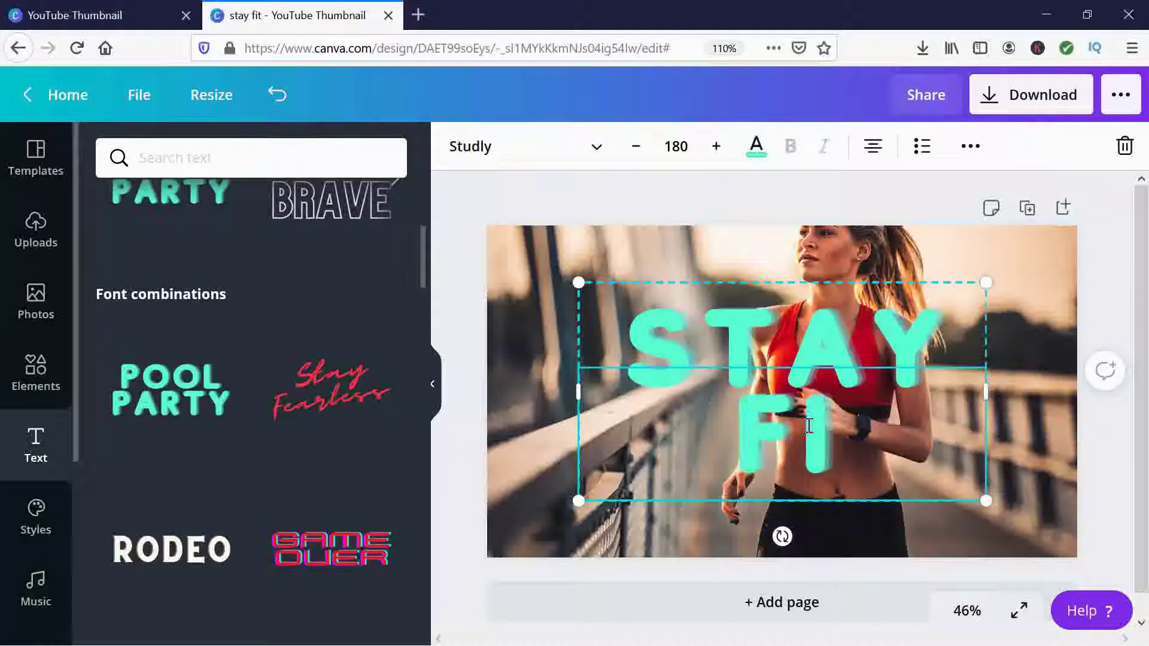
click(1029, 441)
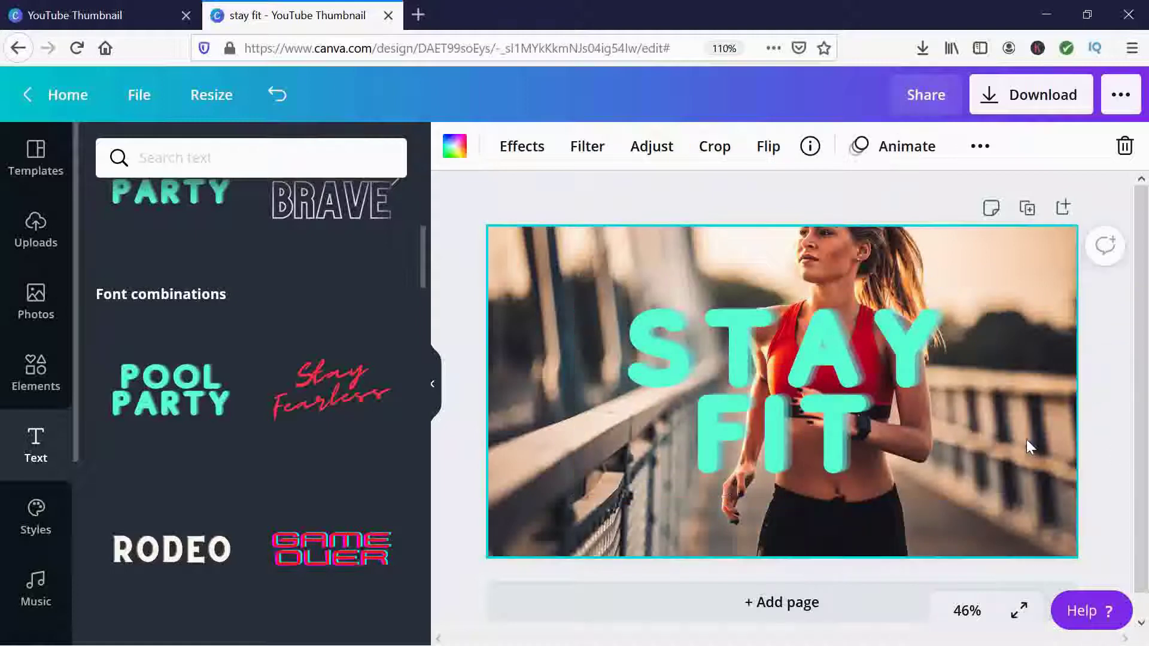
Step: Shift the background photo down within its crop to show more of the runner's head, and reposition the "STAY FIT" text slightly lower left of centre
click(878, 333)
drag(877, 332, 764, 390)
double_click(943, 314)
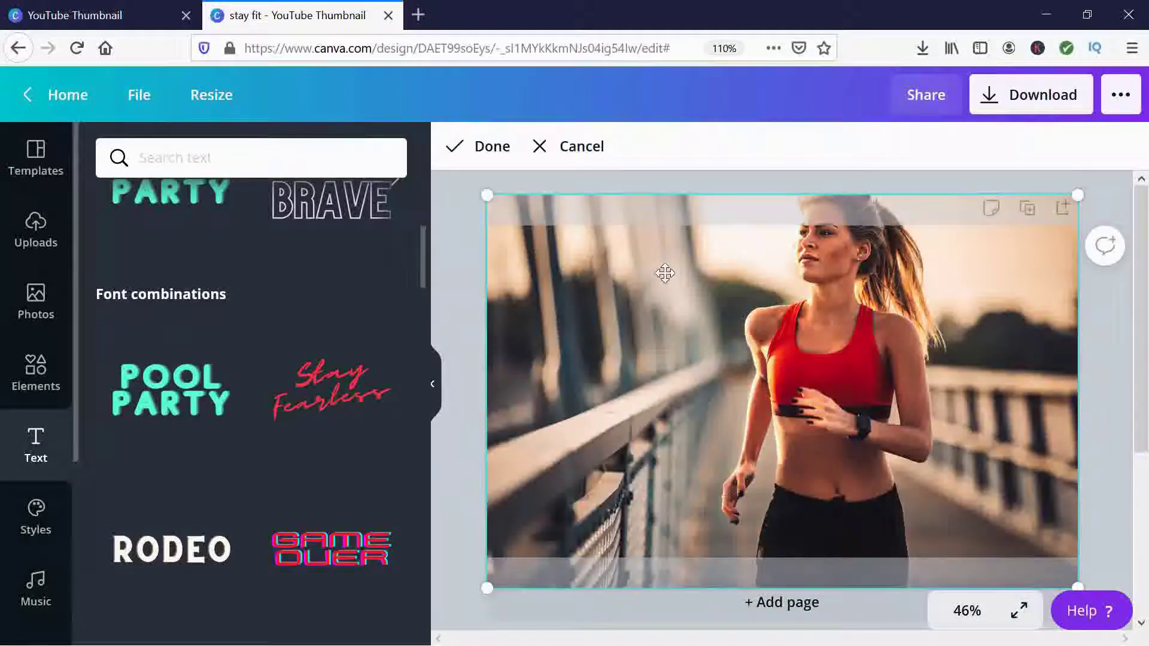
drag(826, 281, 854, 441)
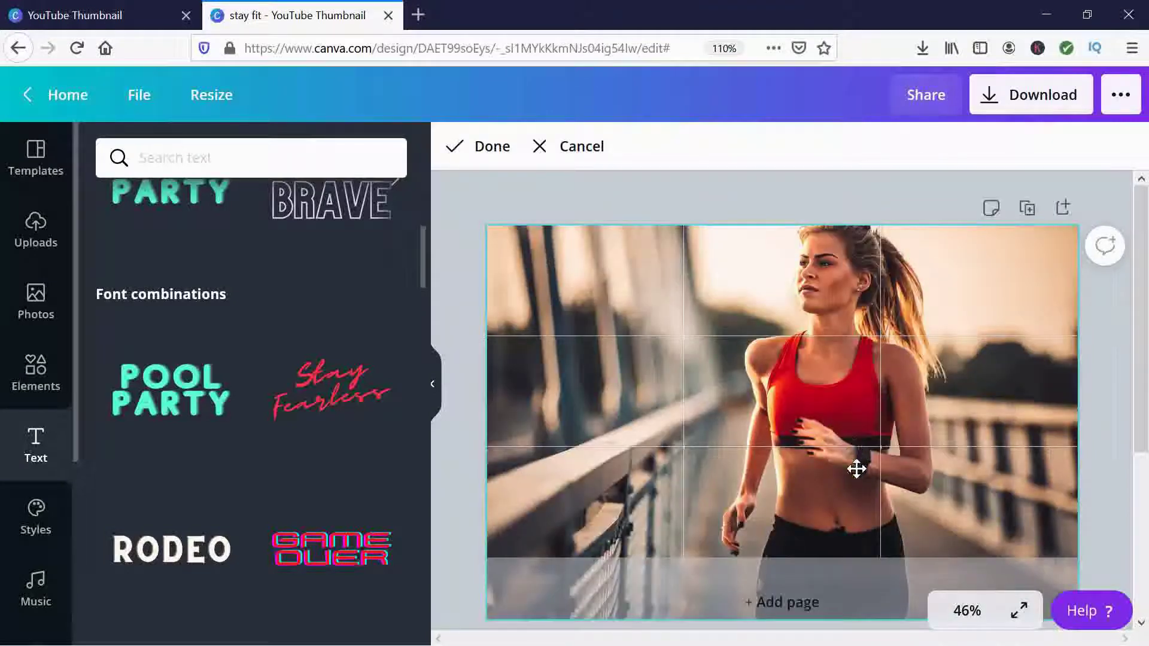
click(471, 149)
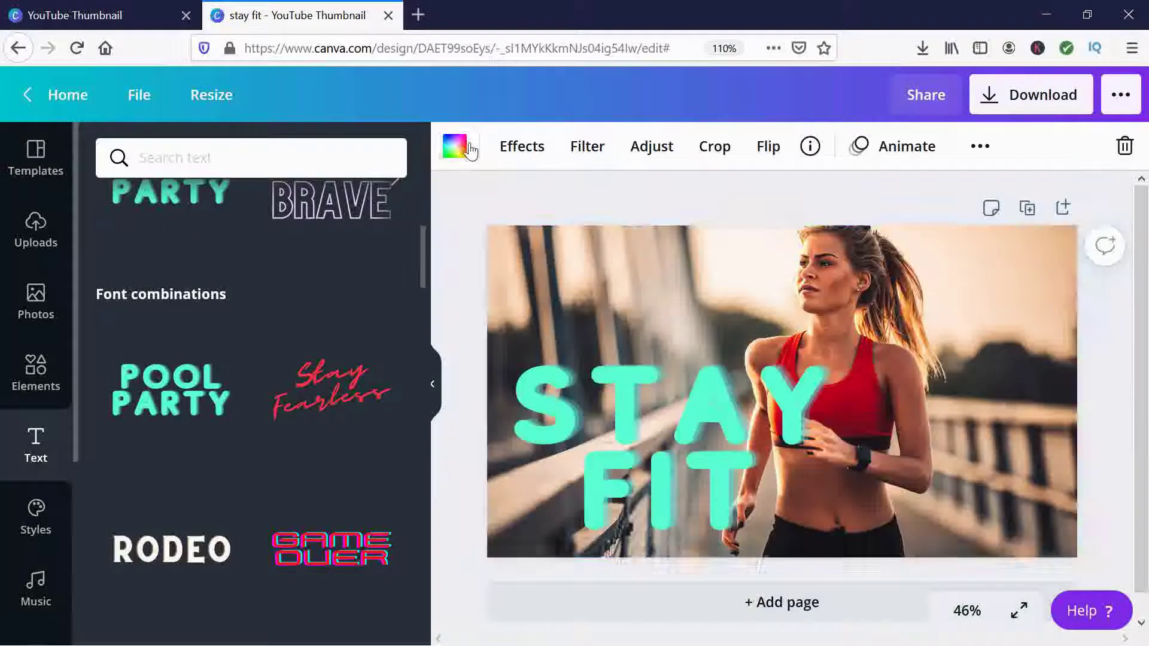
drag(726, 395, 788, 373)
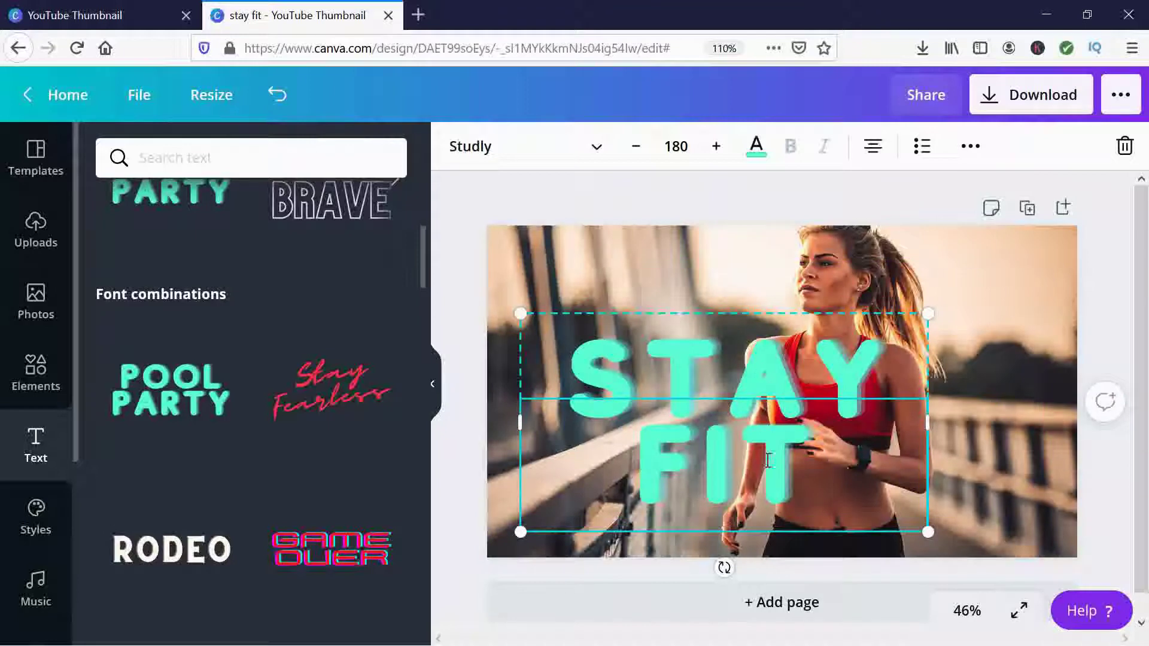
Step: Ungroup the "STAY FIT" text combination so that each word can be selected separately
drag(962, 352, 960, 354)
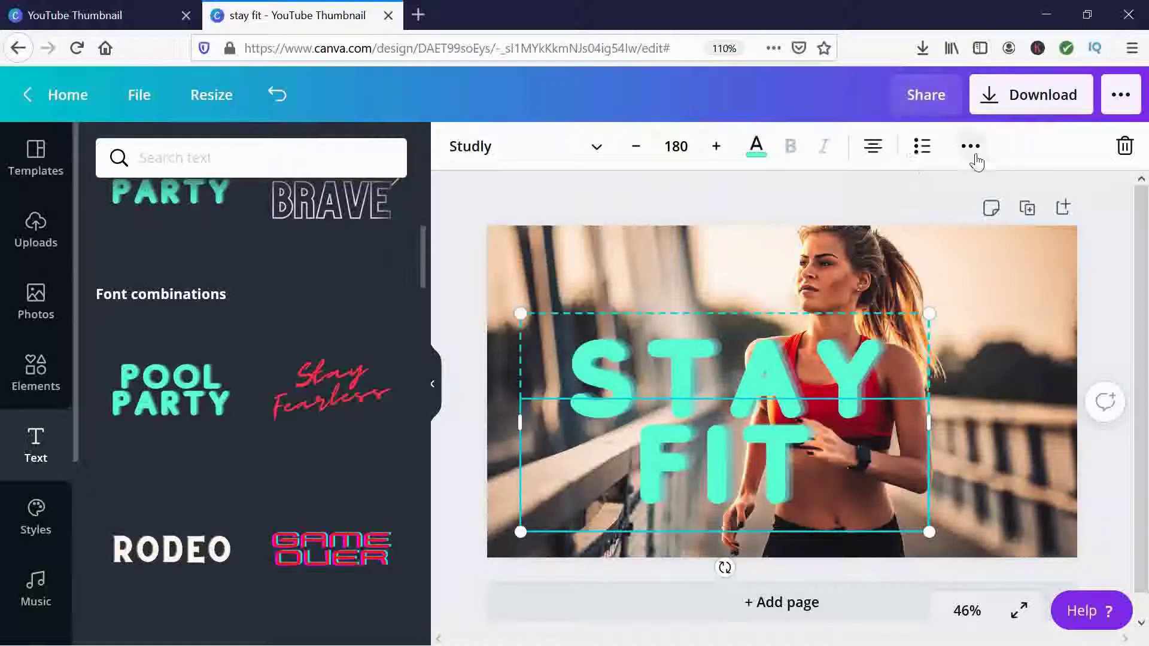
click(970, 146)
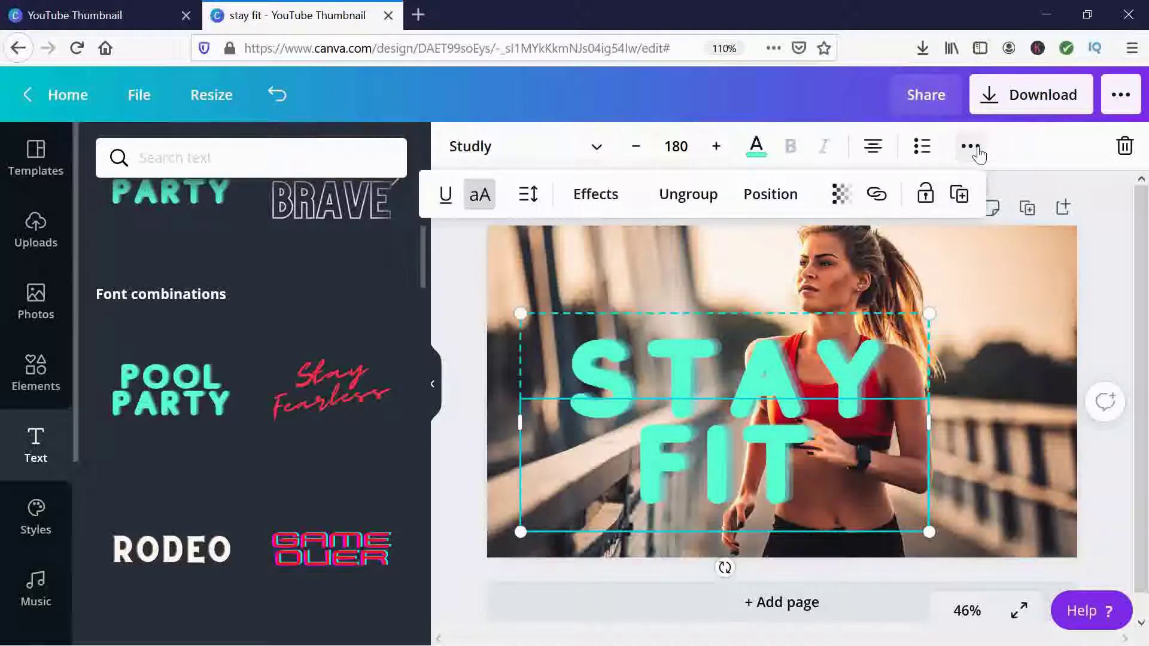
click(688, 194)
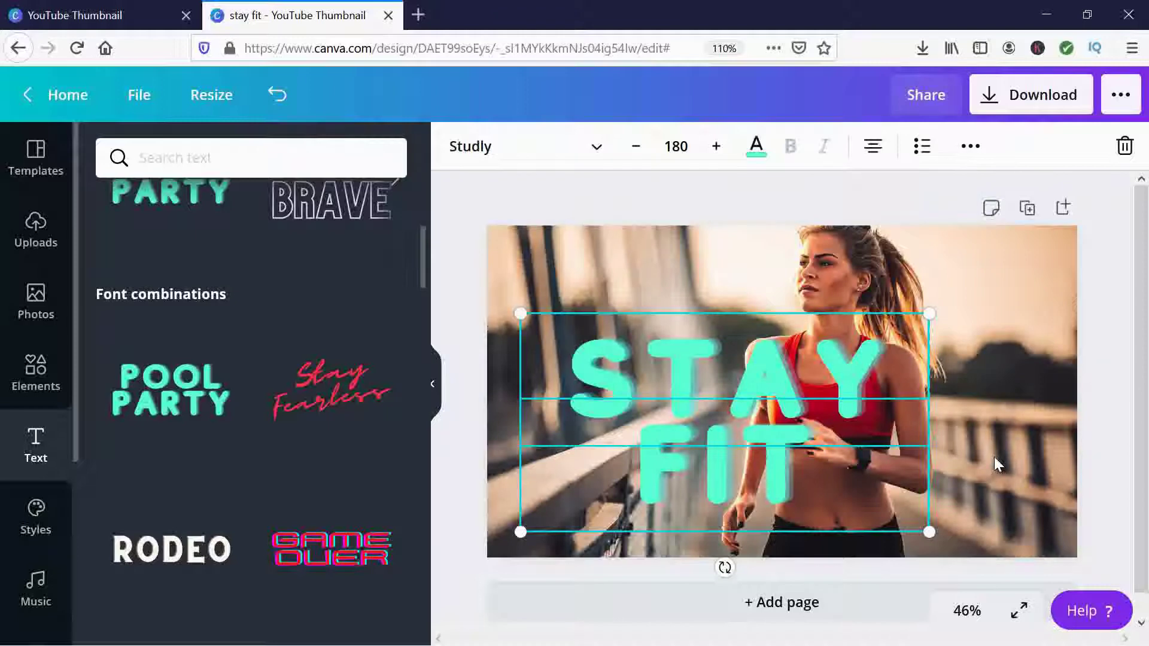
click(993, 362)
click(865, 365)
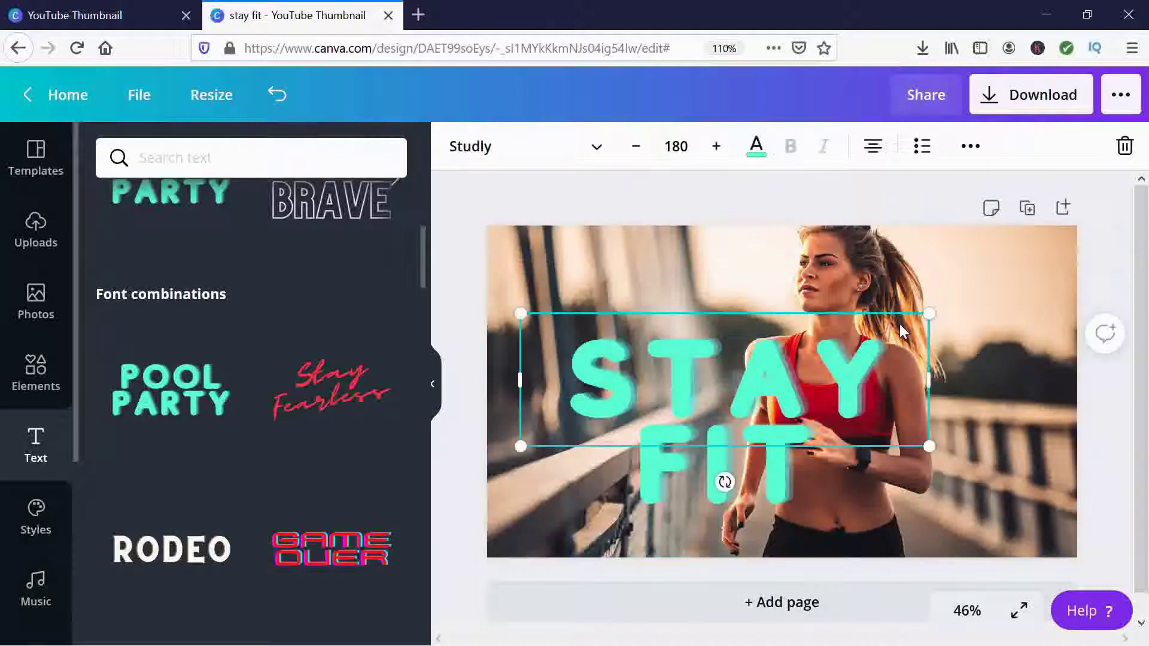
right_click(952, 285)
key(Escape)
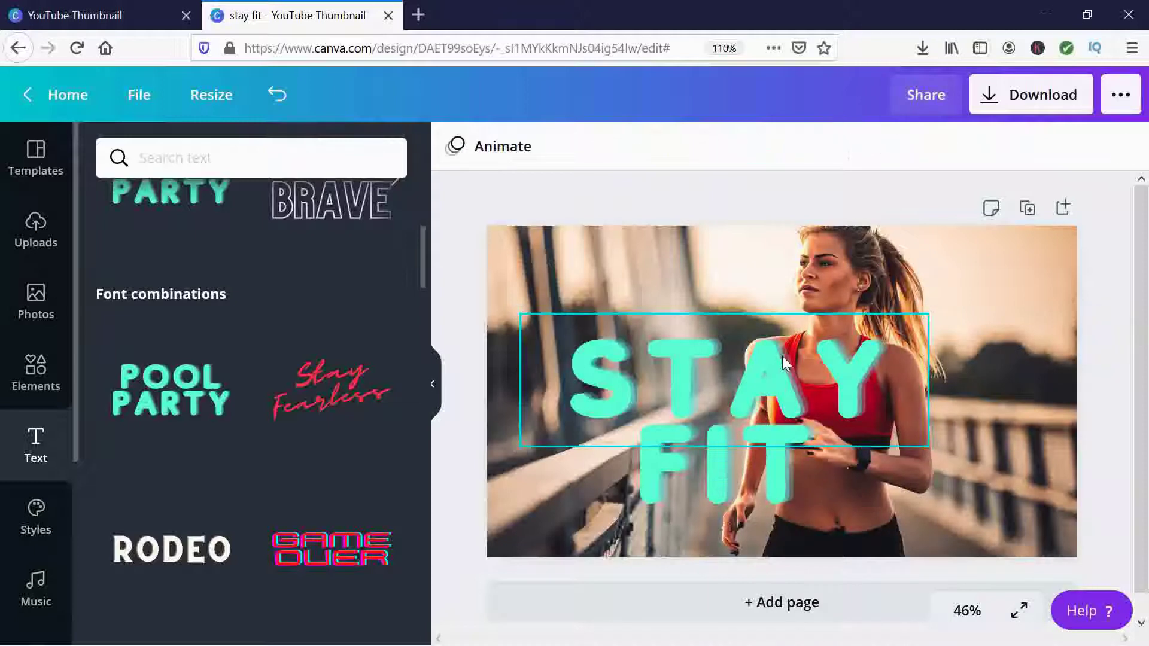
Step: Arrange the words "STAY" and "FIT" side by side in one row across the lower part of the photo
drag(784, 362, 811, 282)
click(705, 494)
drag(790, 463, 999, 438)
drag(799, 273, 706, 448)
drag(908, 461, 944, 416)
click(954, 529)
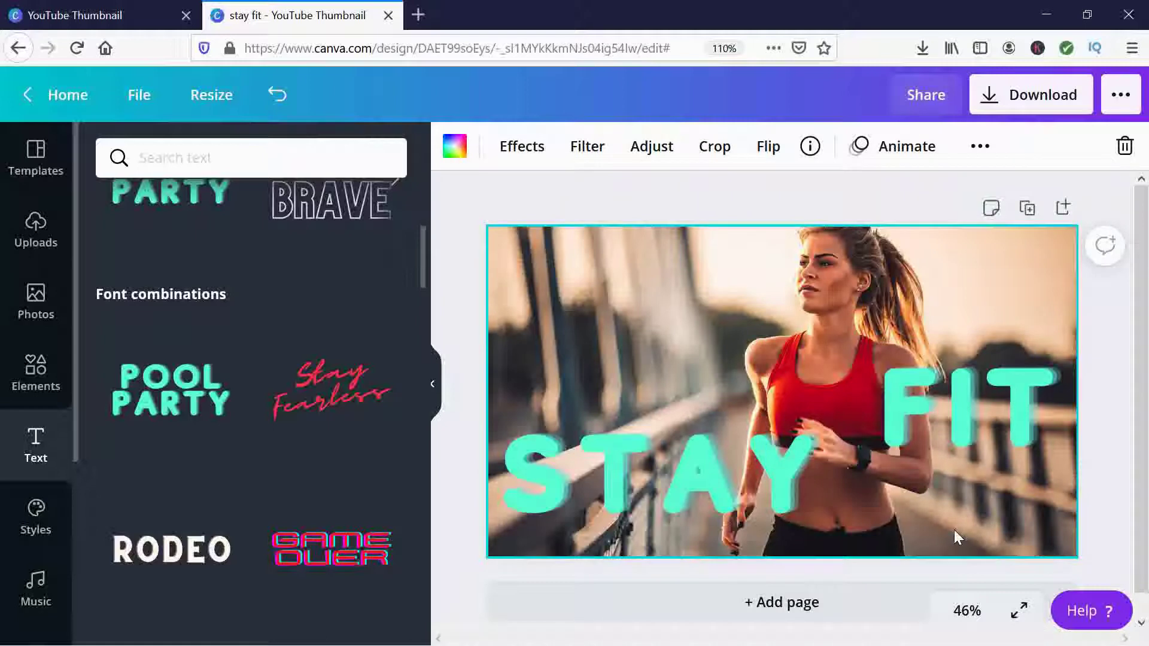
click(1004, 459)
drag(998, 397, 983, 470)
click(992, 359)
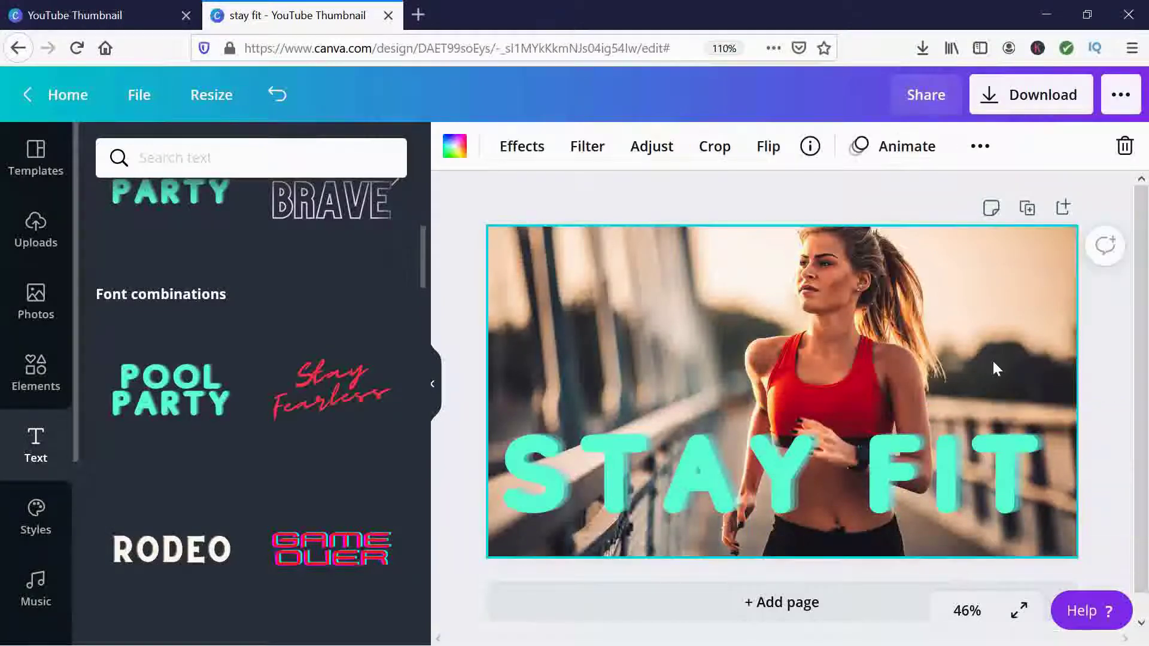
Step: Recolour the word "STAY" with the dark red taken from the photo's colours
click(659, 477)
double_click(658, 477)
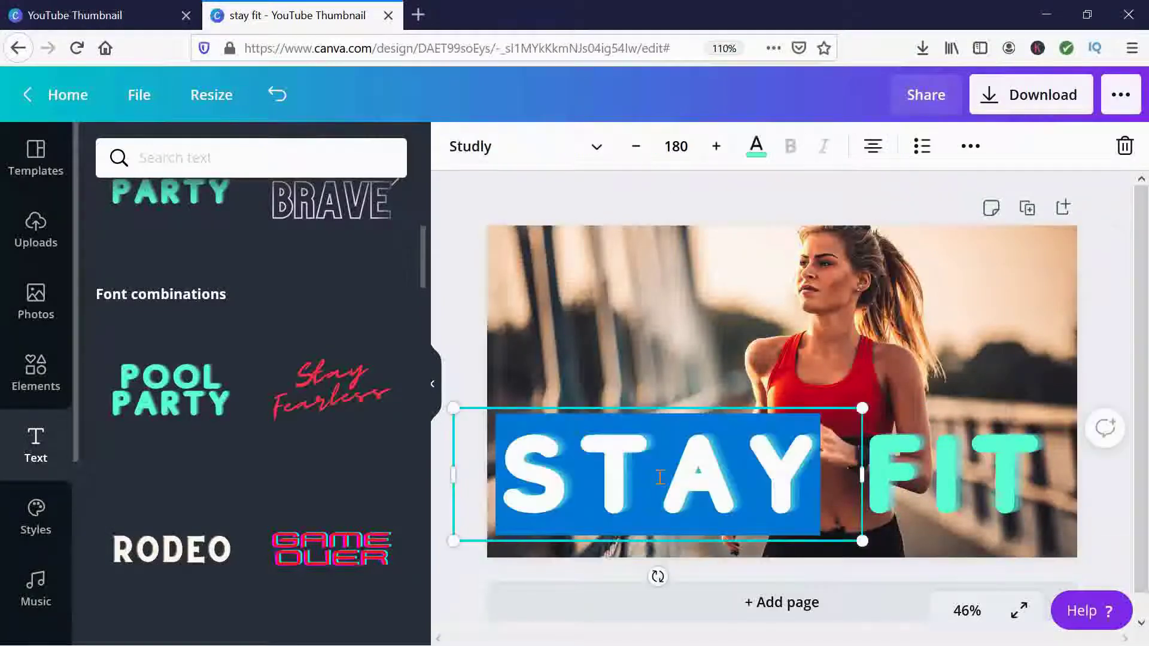
click(757, 146)
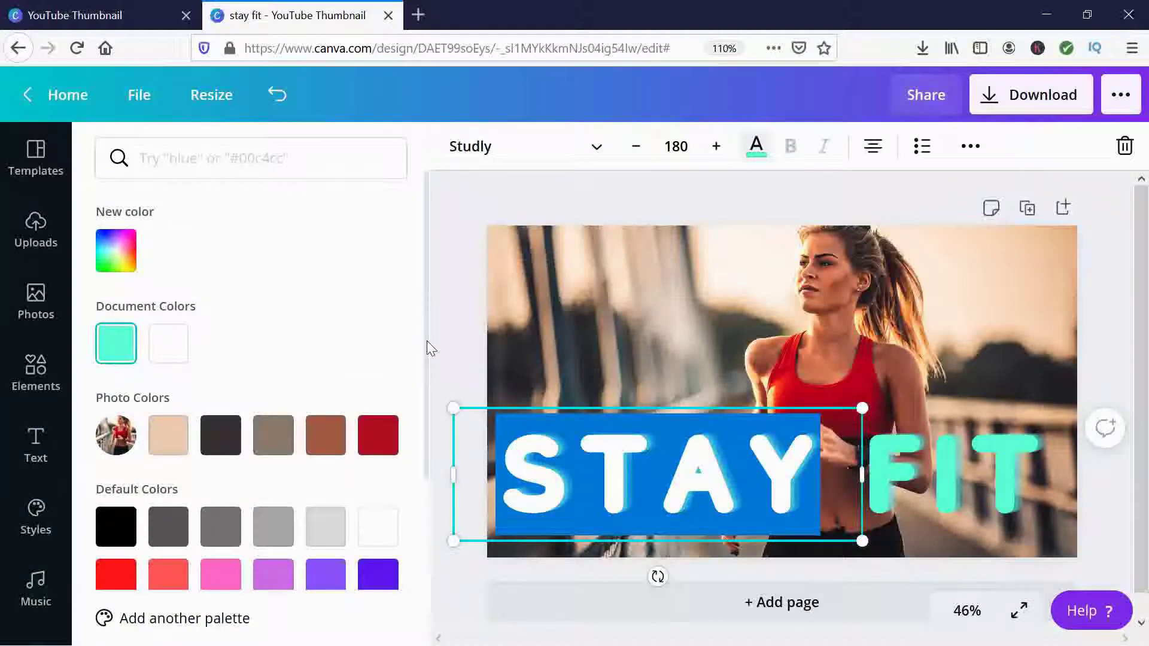
scroll(425, 368, down, 2)
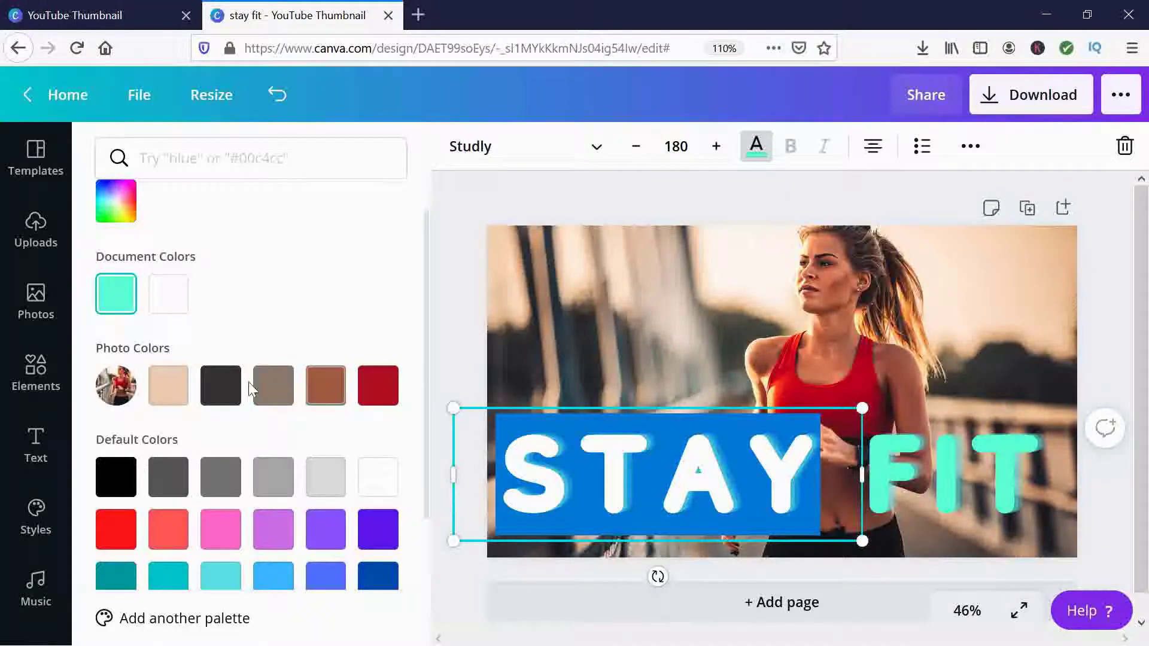
click(378, 385)
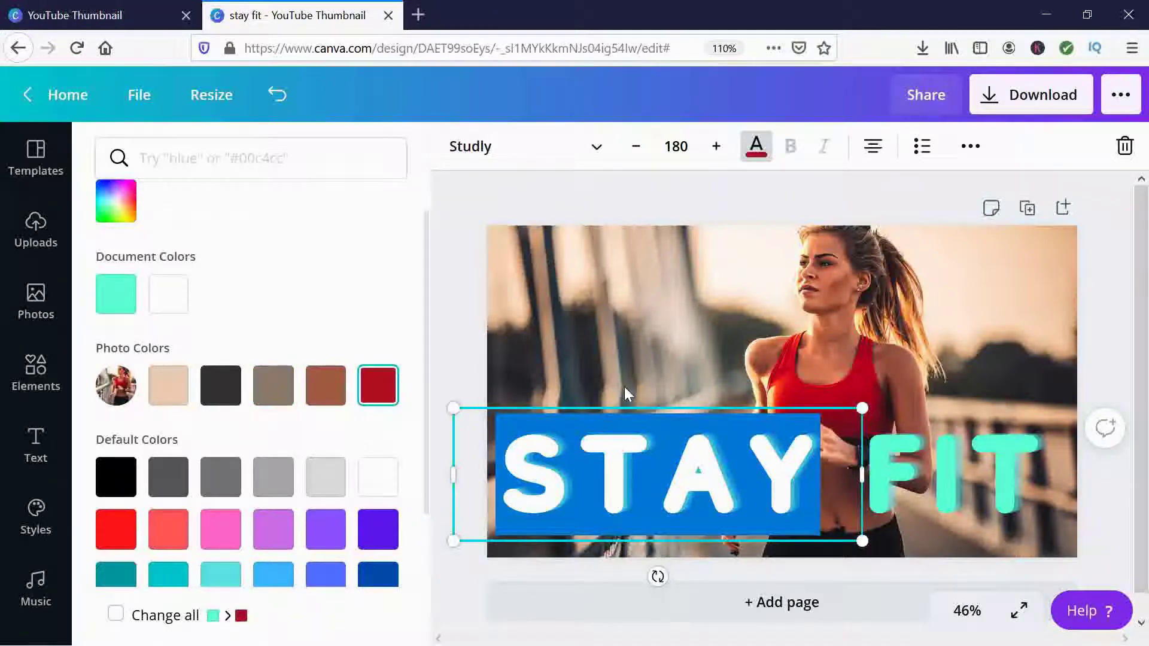
key(Escape)
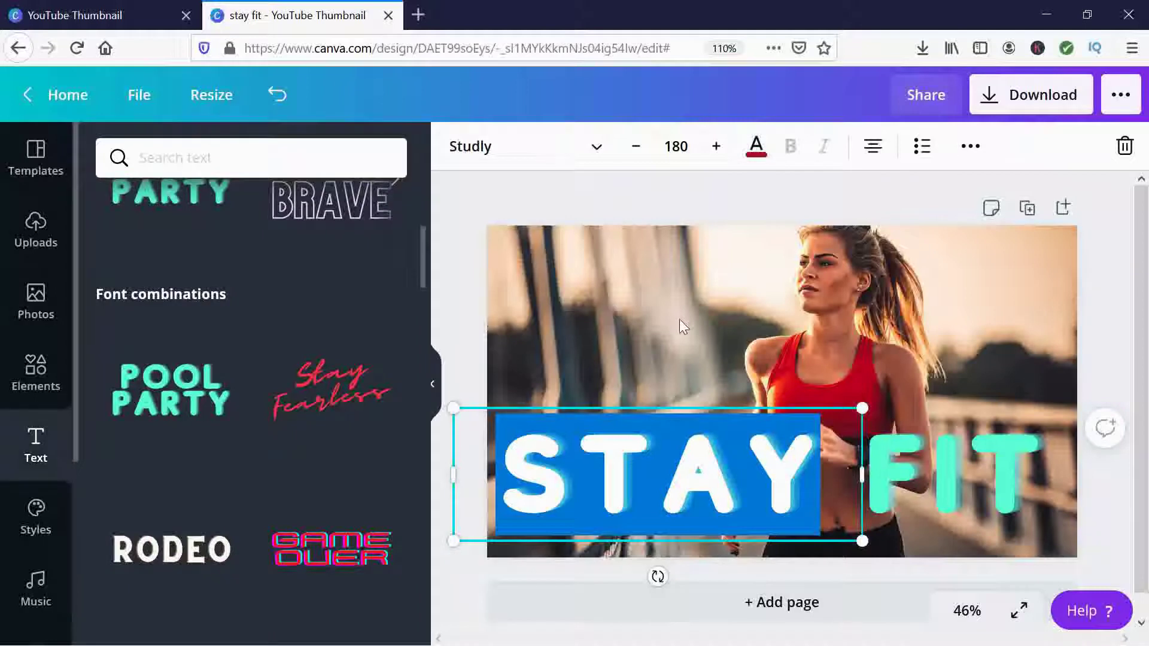
click(679, 320)
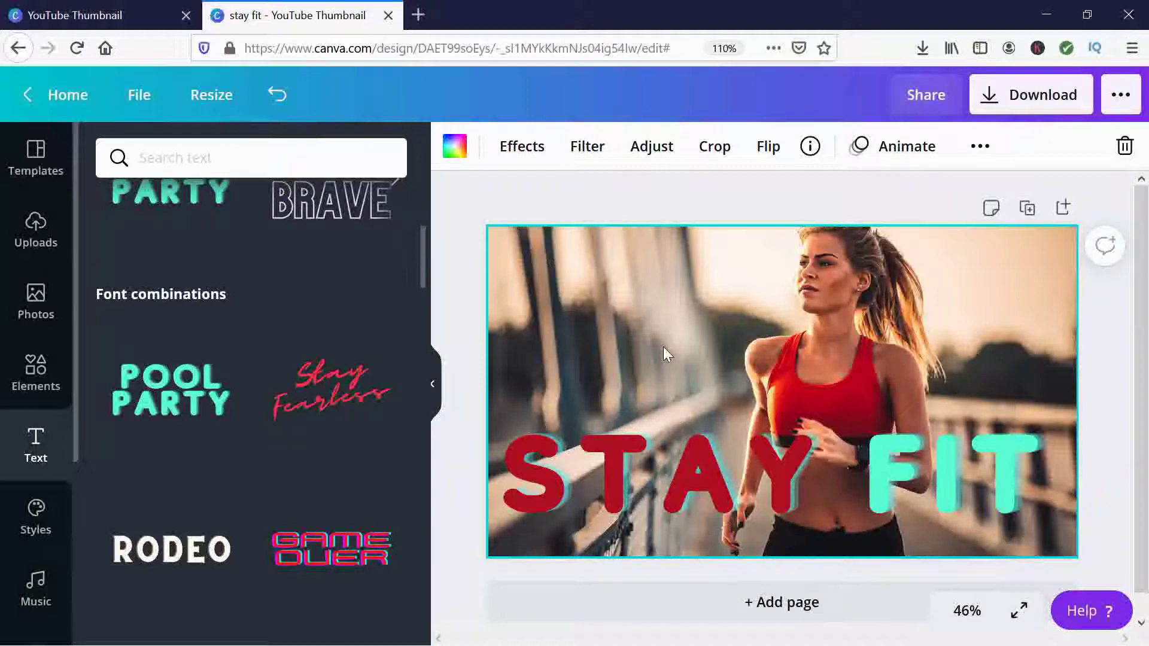
click(686, 477)
right_click(685, 477)
click(608, 328)
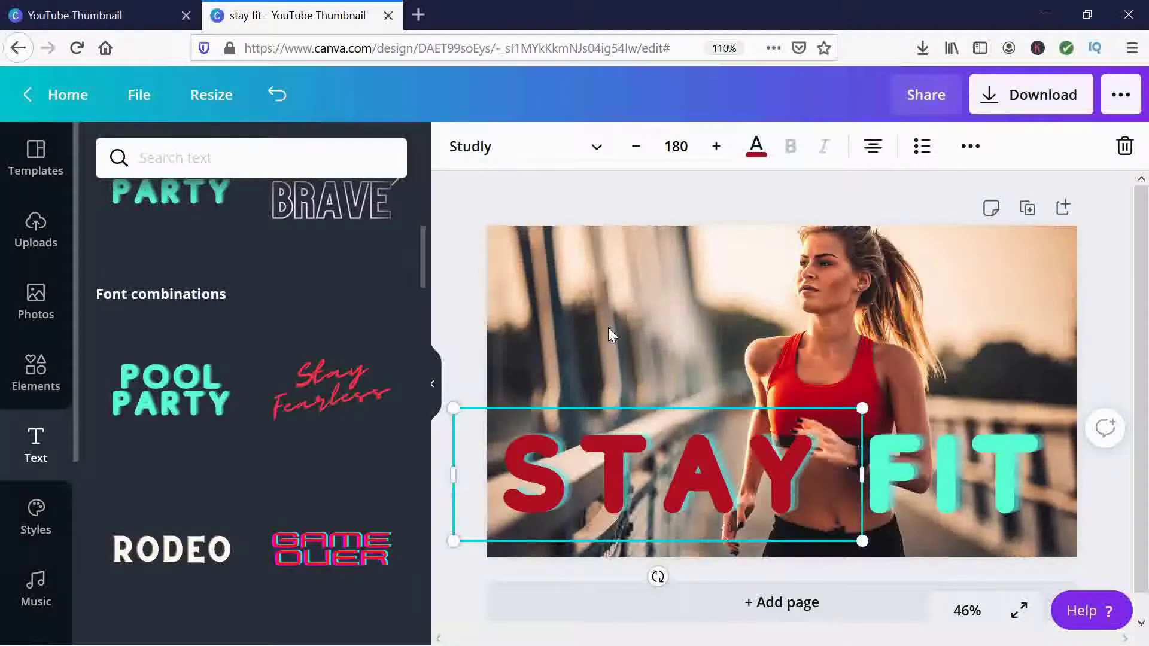
Step: Remove the background of the running photo with the Background Remover effect
click(608, 328)
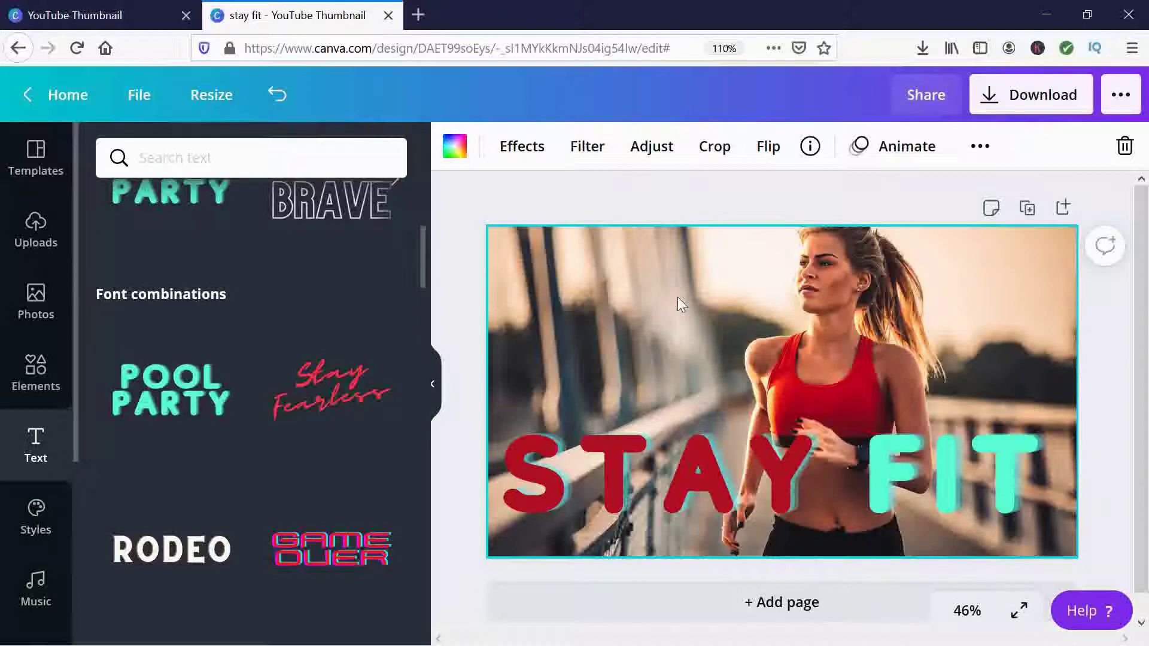
click(523, 153)
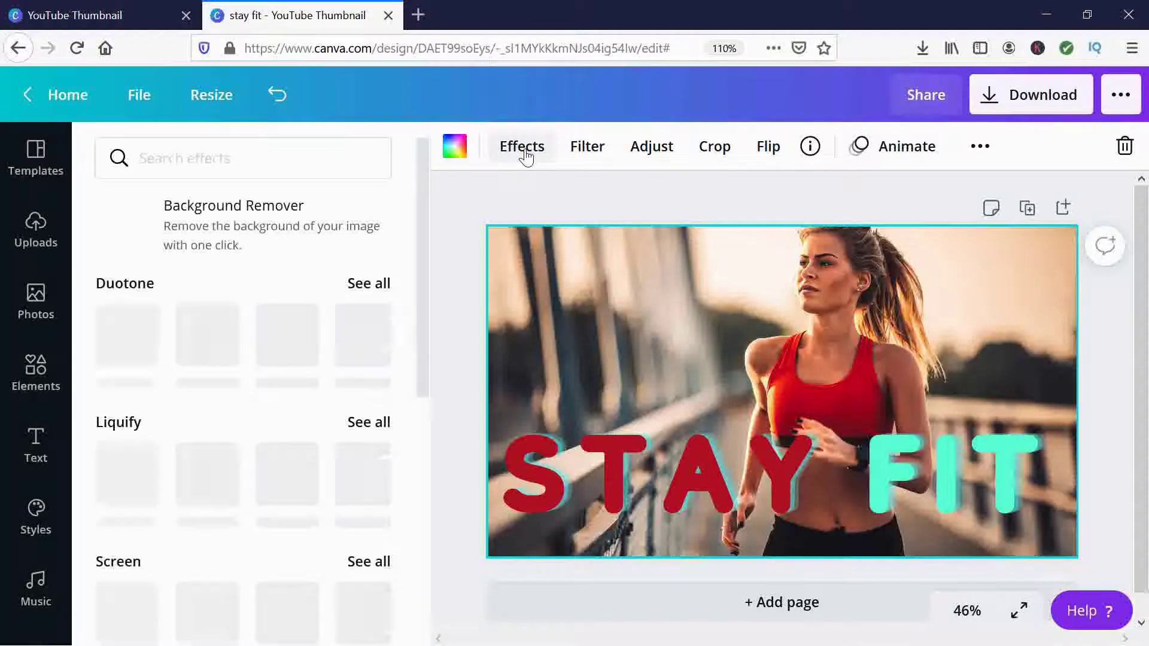
click(240, 221)
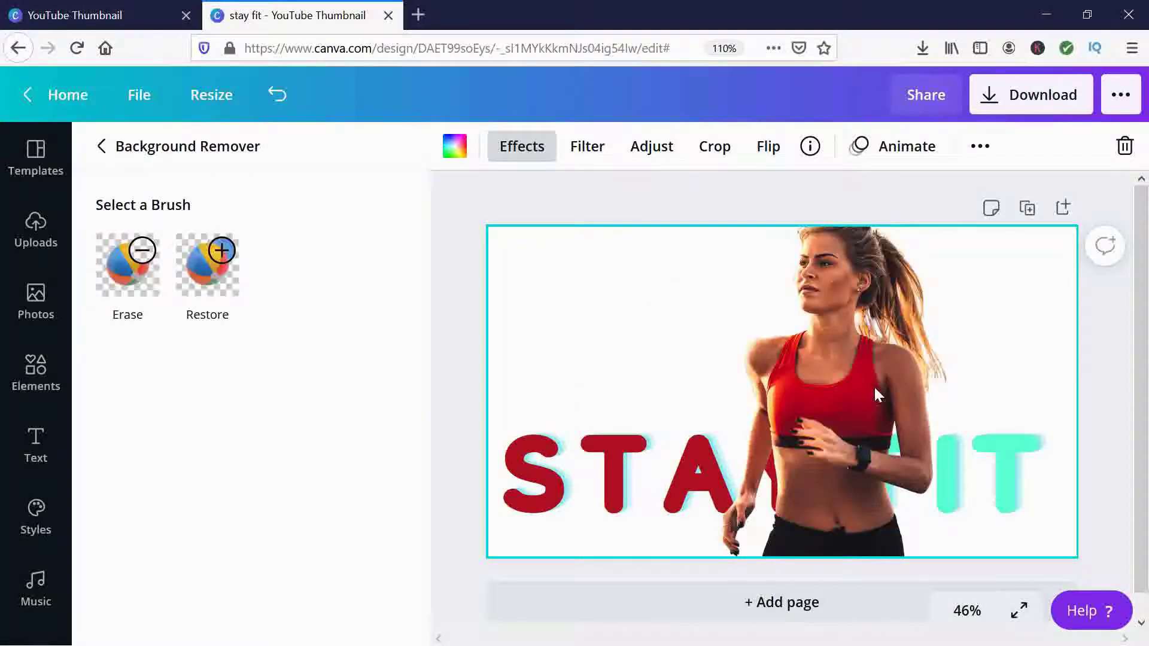
click(1004, 376)
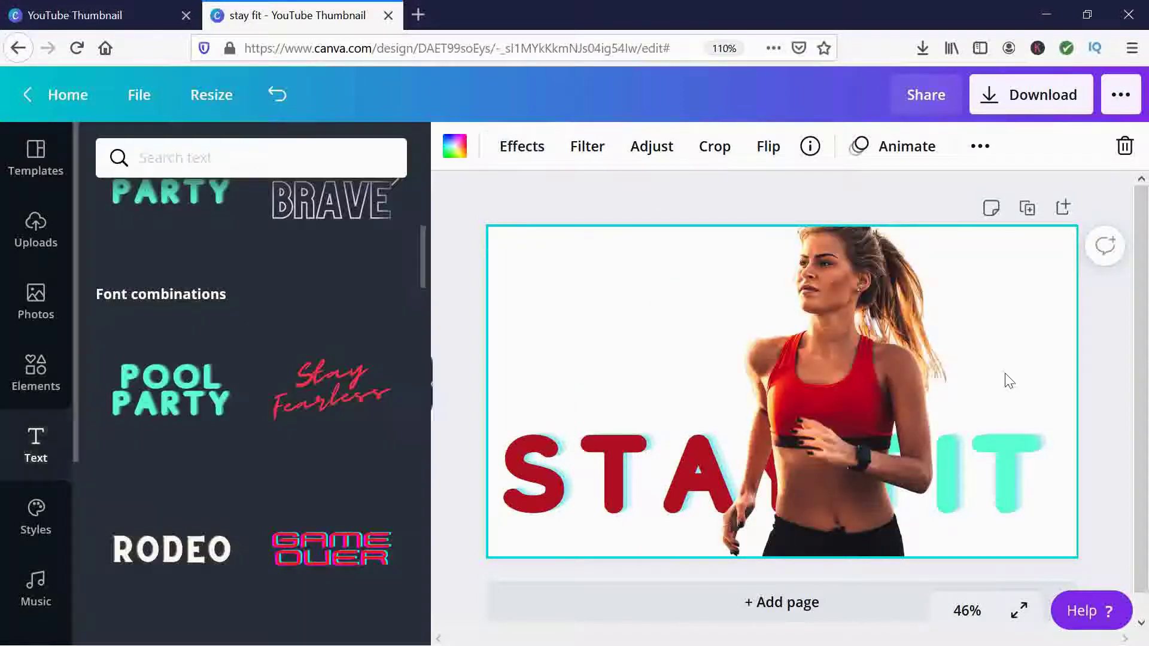
Step: Move the word "STAY" up beside the runner's shoulders and bring it forward one layer
click(662, 472)
key(shift+Up)
key(shift+Up)
key(shift+Up)
key(shift+Up)
key(shift+Up)
key(shift+Up)
key(shift+Up)
key(shift+Up)
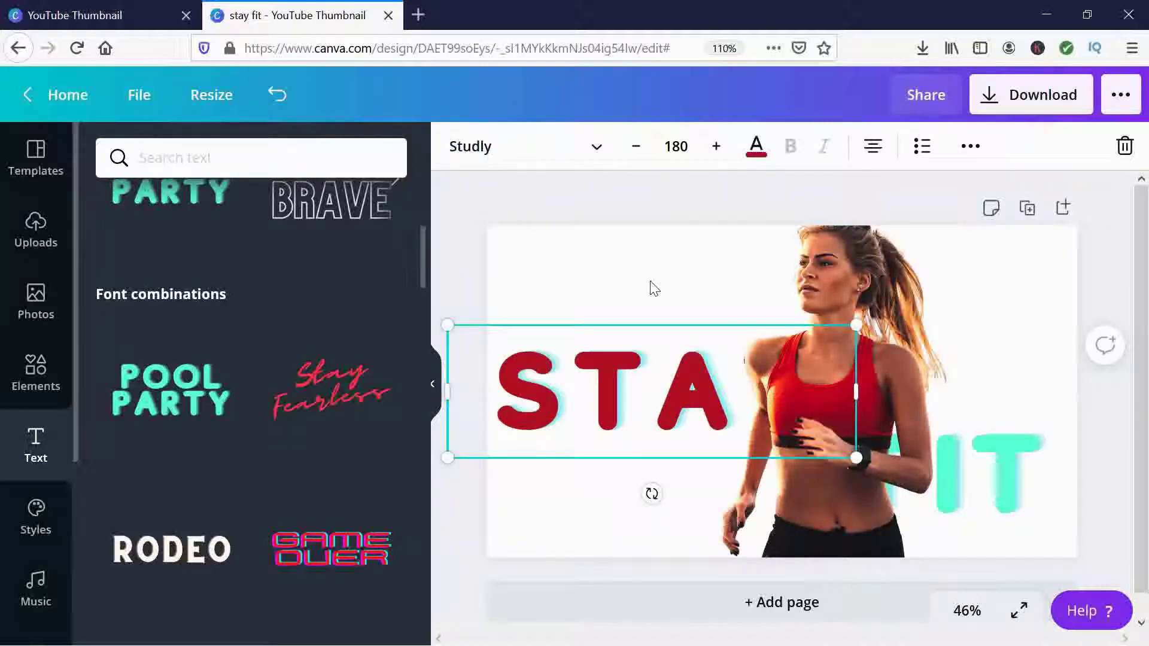
drag(676, 332, 646, 265)
click(670, 328)
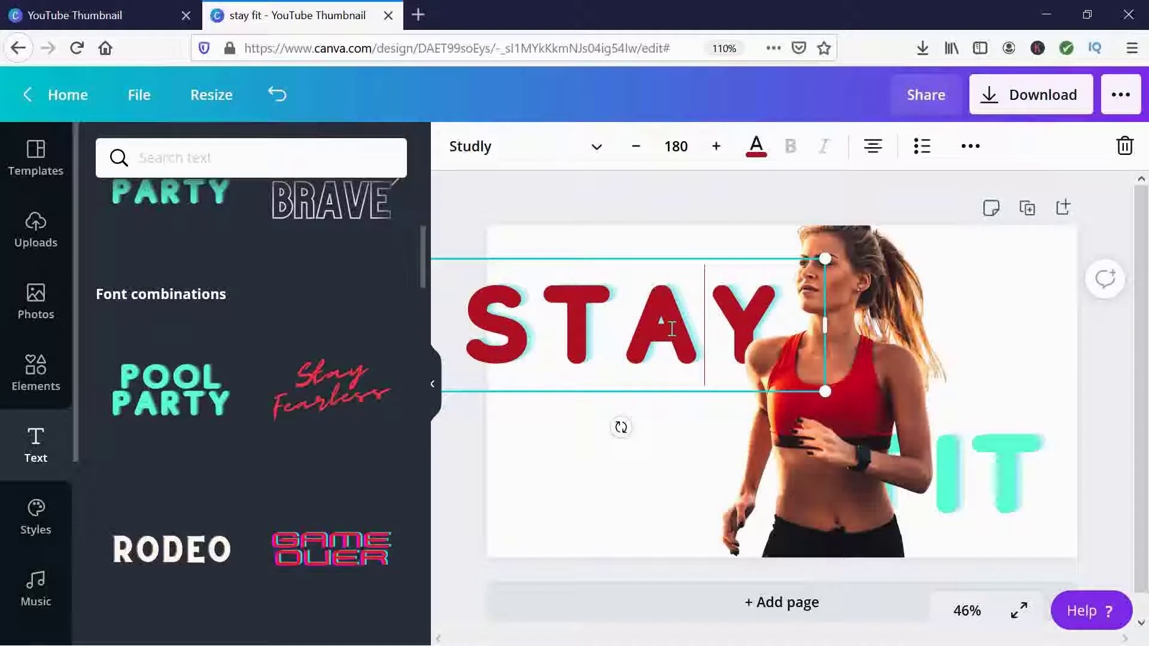
click(678, 515)
drag(675, 321, 691, 353)
right_click(691, 353)
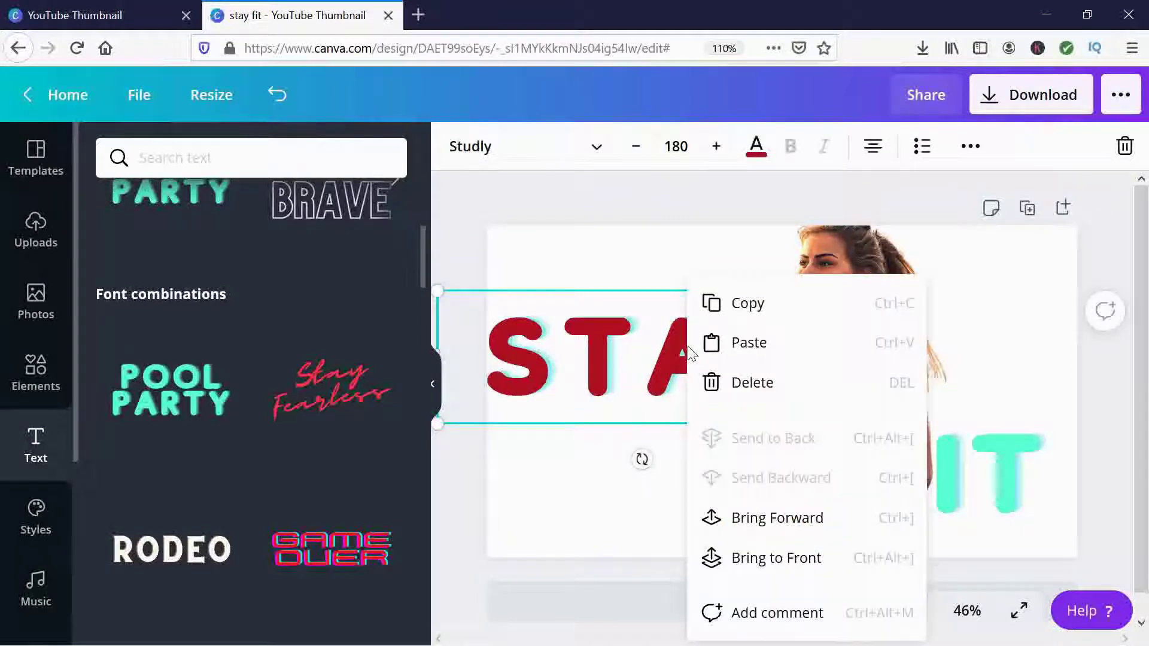
click(797, 519)
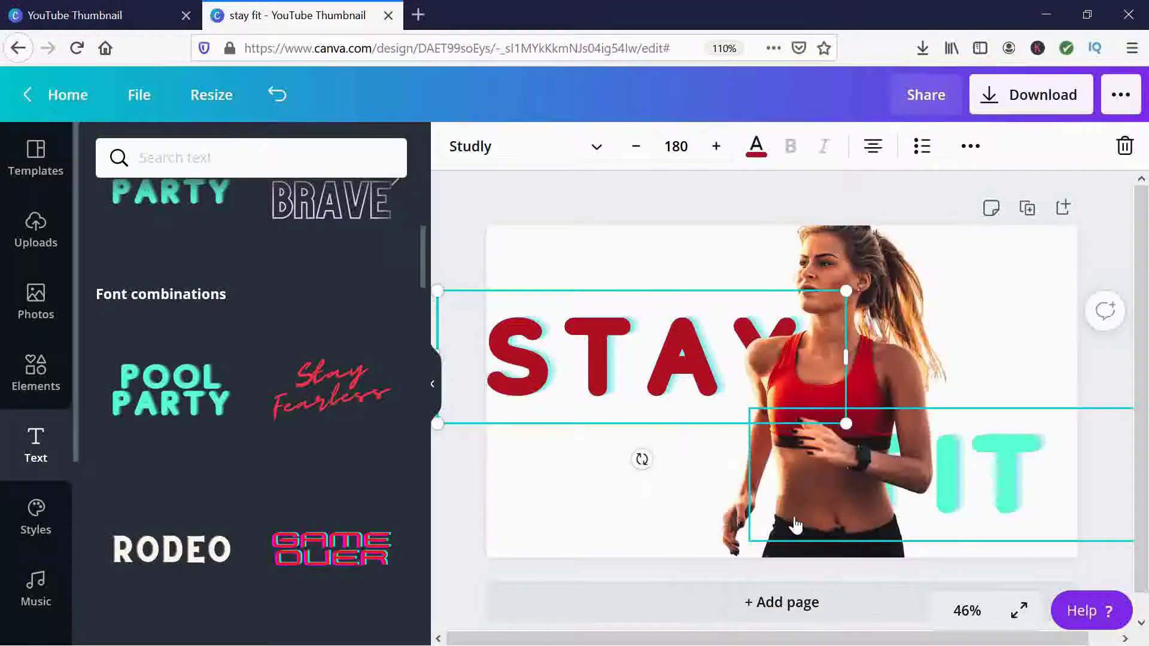
Step: Line up "STAY" and "FIT" in one row on either side of the runner's waist
drag(678, 350, 676, 455)
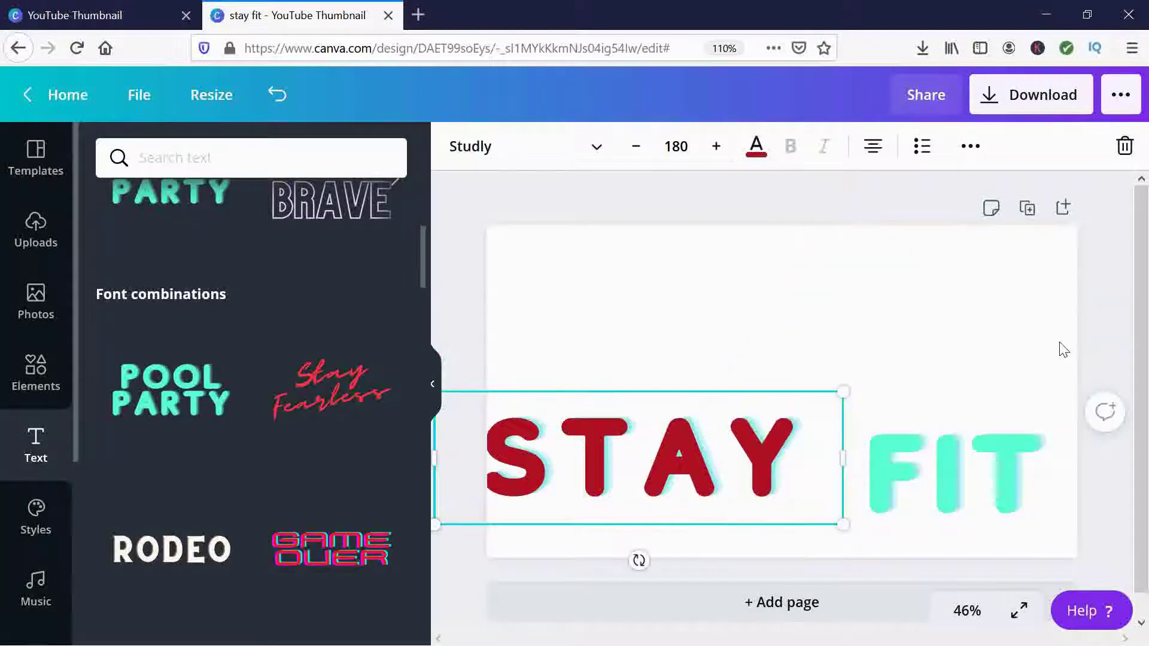
click(990, 477)
drag(979, 446, 1023, 355)
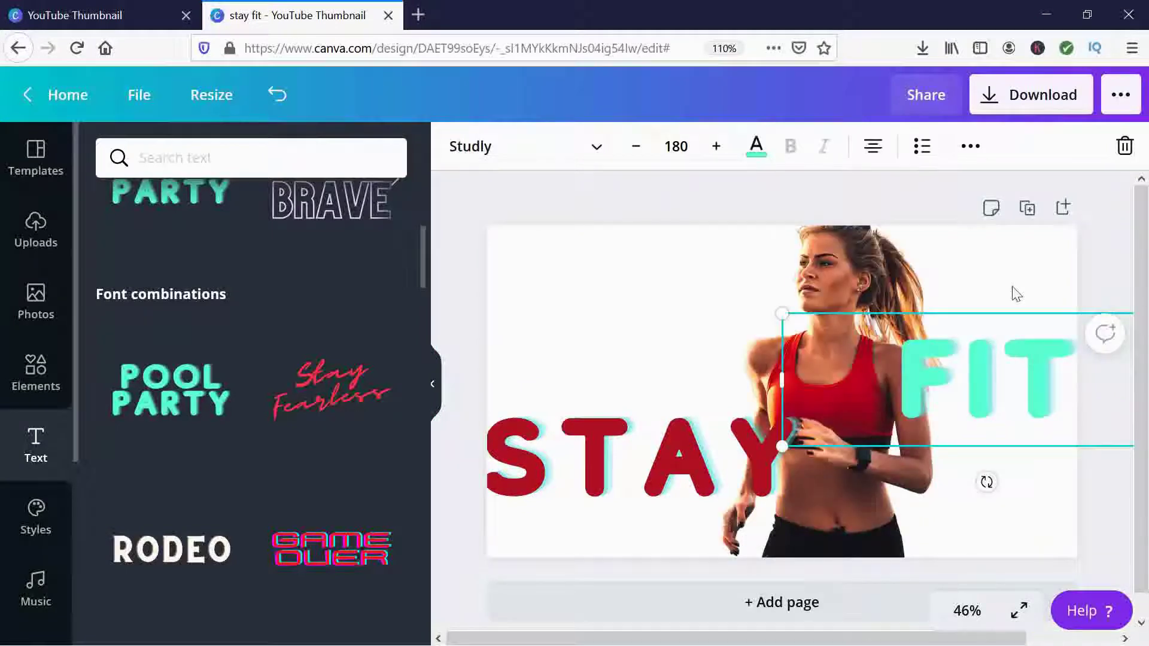
click(1026, 264)
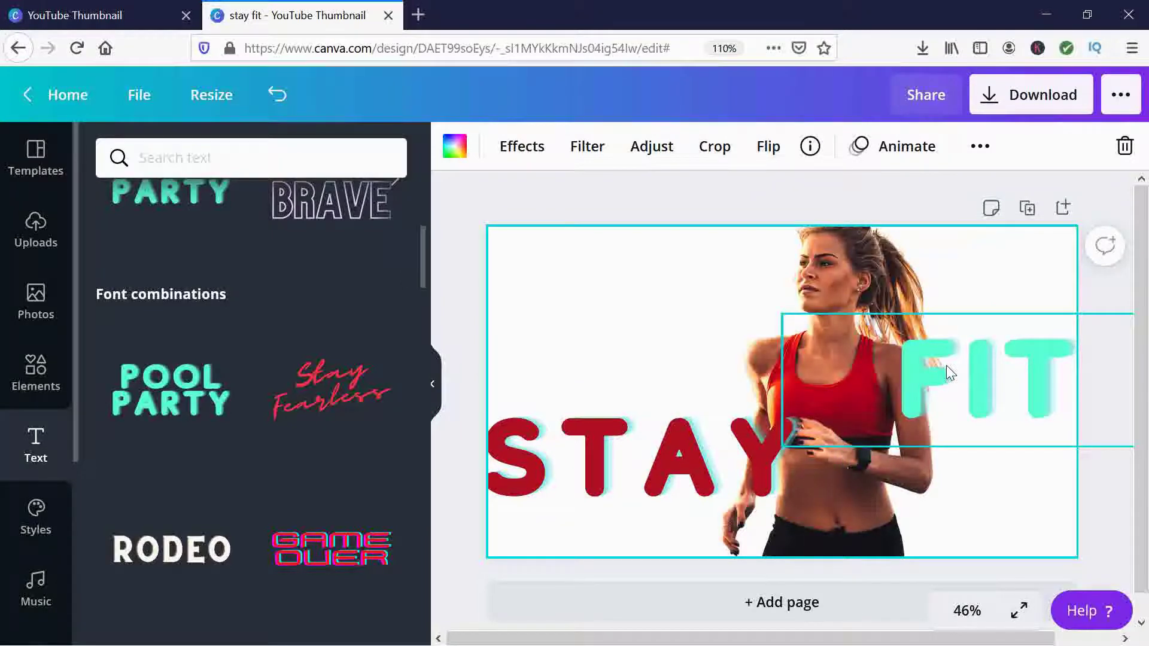
click(1013, 354)
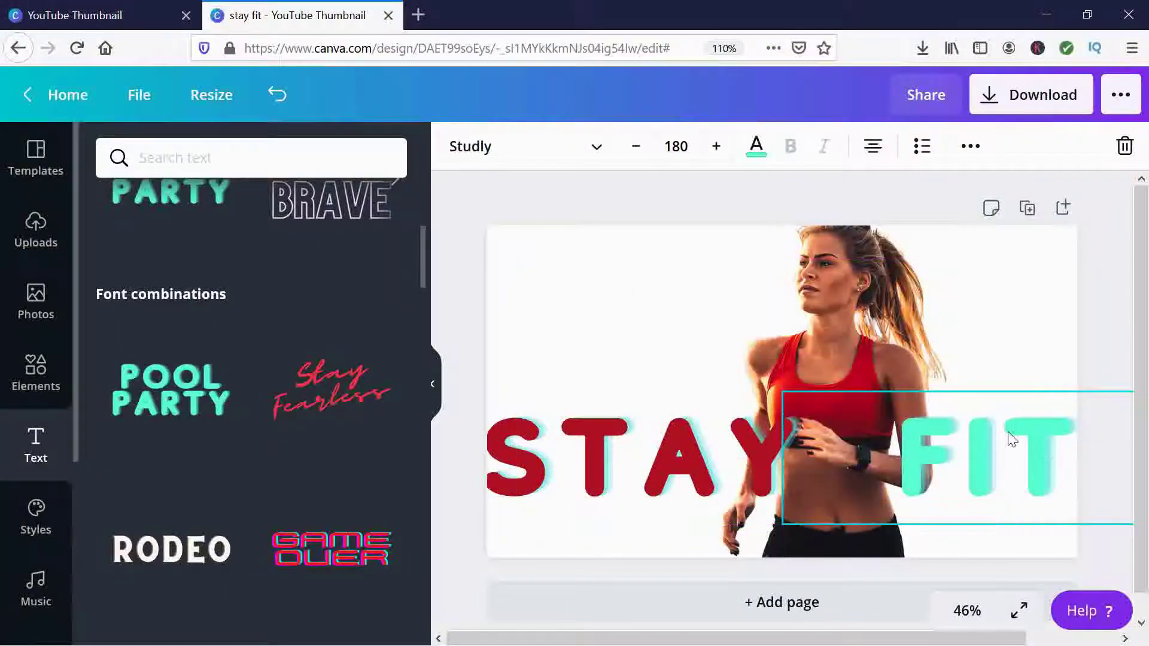
Step: Search the photo library for "clouds"
click(597, 272)
click(51, 297)
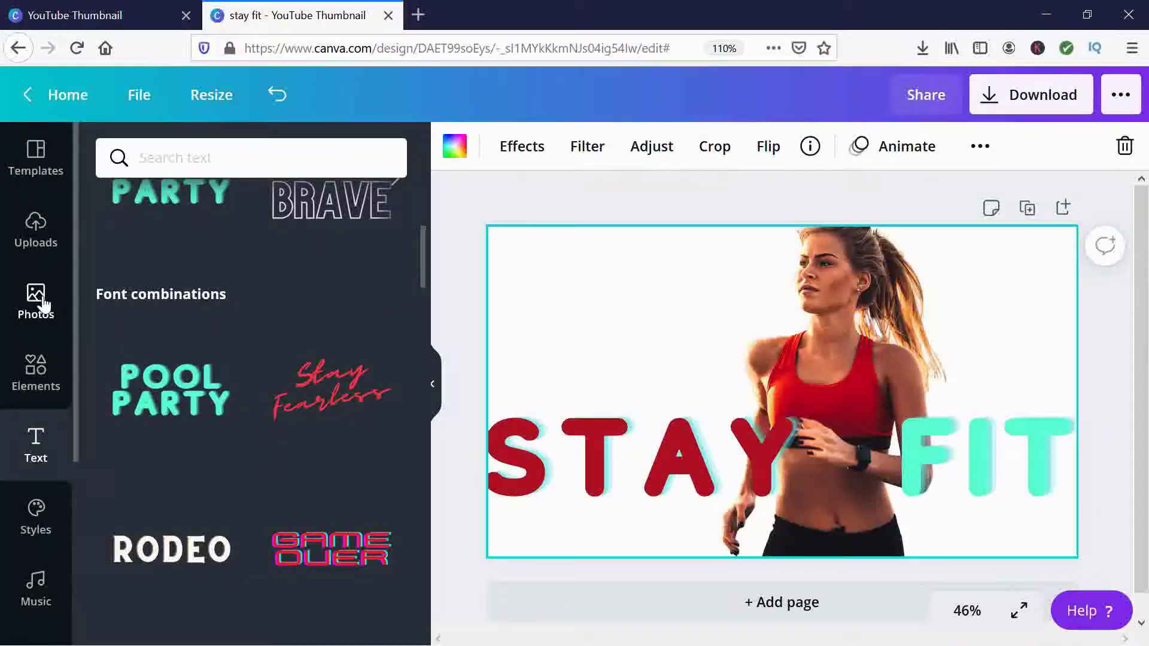
click(190, 145)
double_click(191, 145)
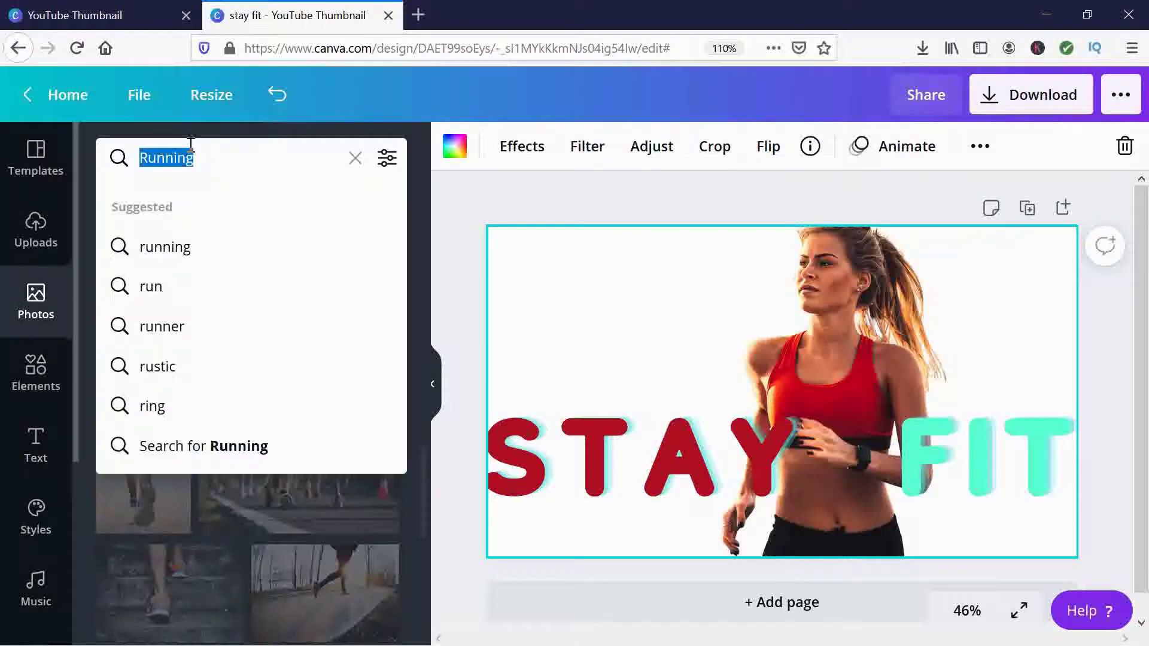
text(clouds)
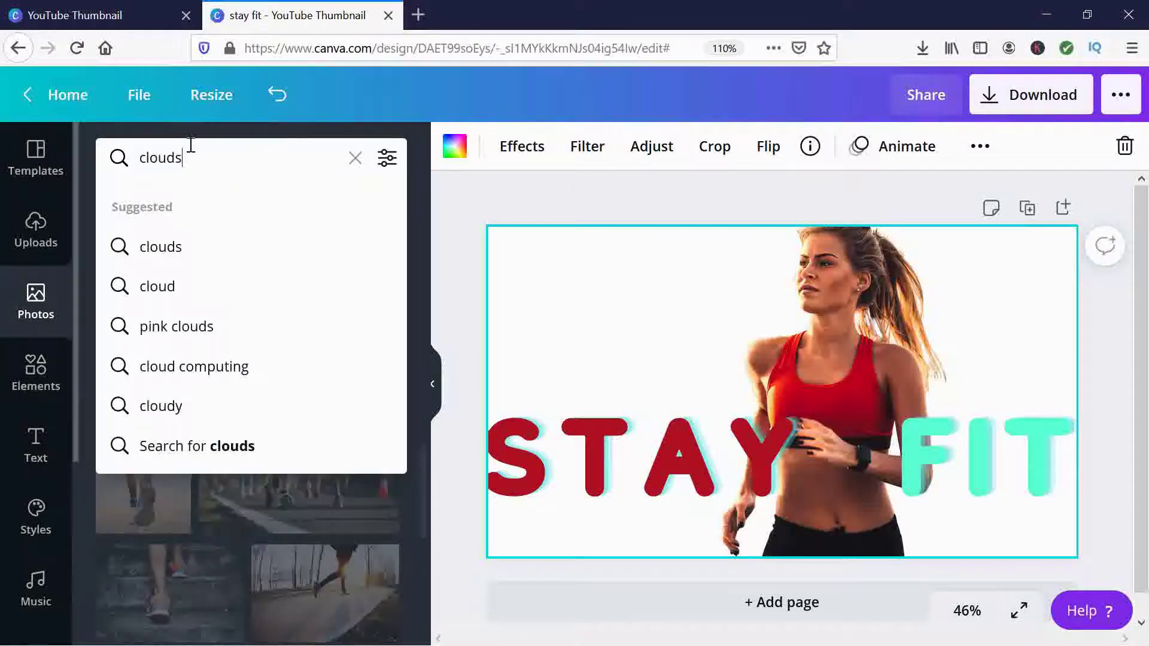
key(Return)
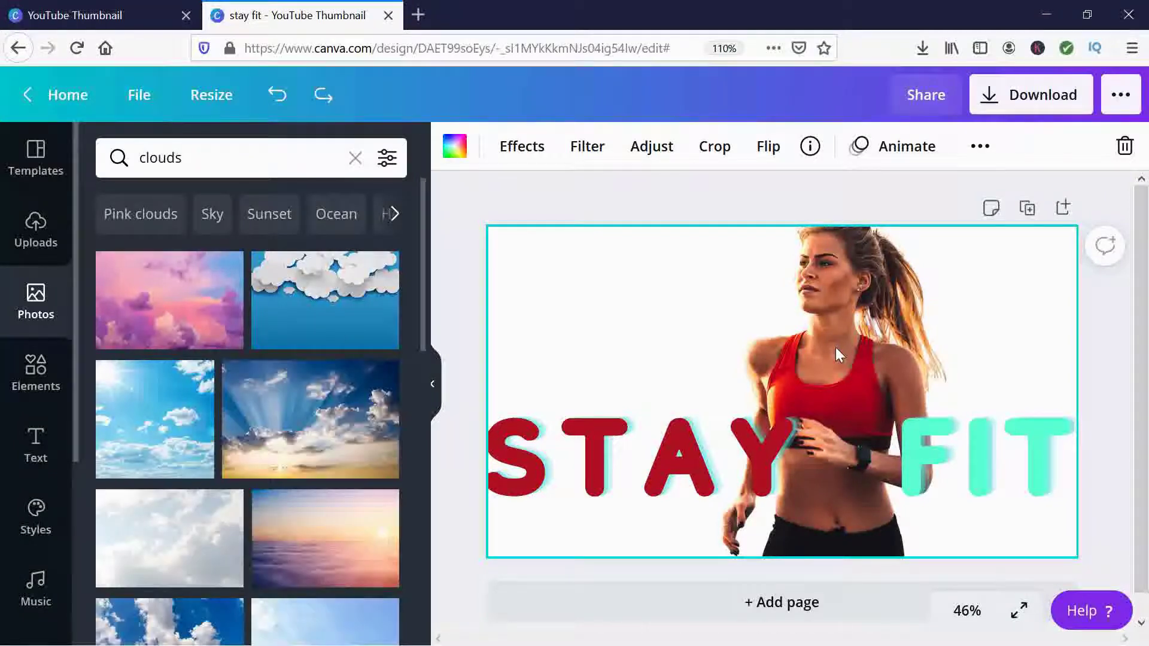
Step: Delete both words, "STAY" and "FIT", from the thumbnail
drag(570, 348, 931, 508)
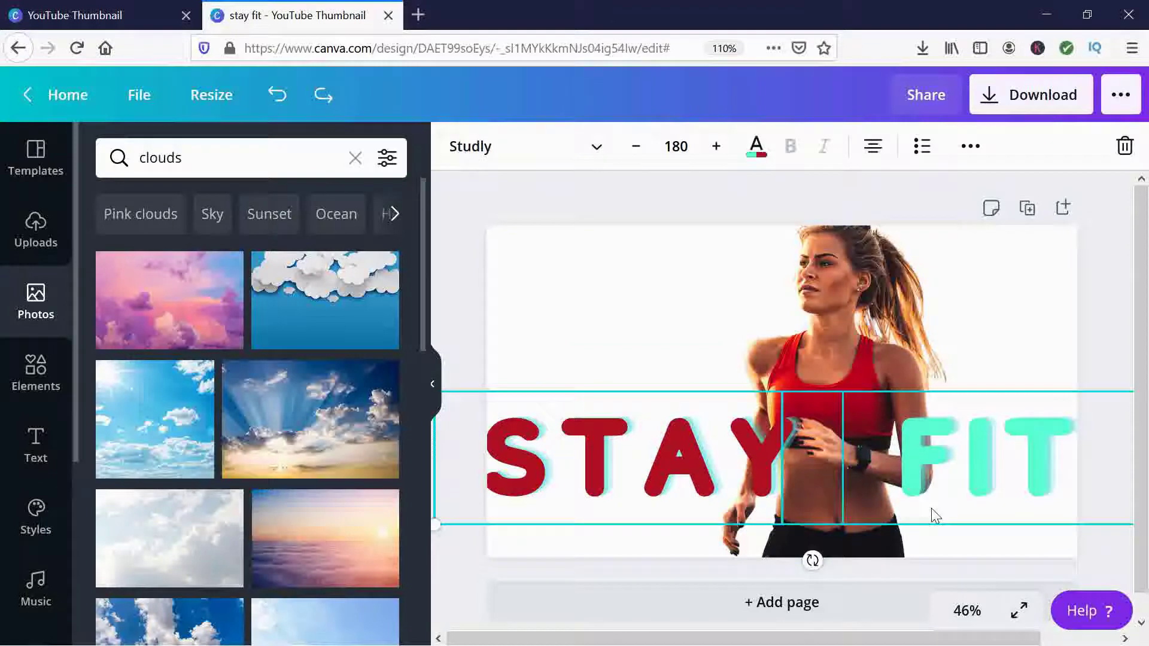
key(Delete)
Step: Detach the runner image from the background and move it slightly up and to the right on the page
click(859, 440)
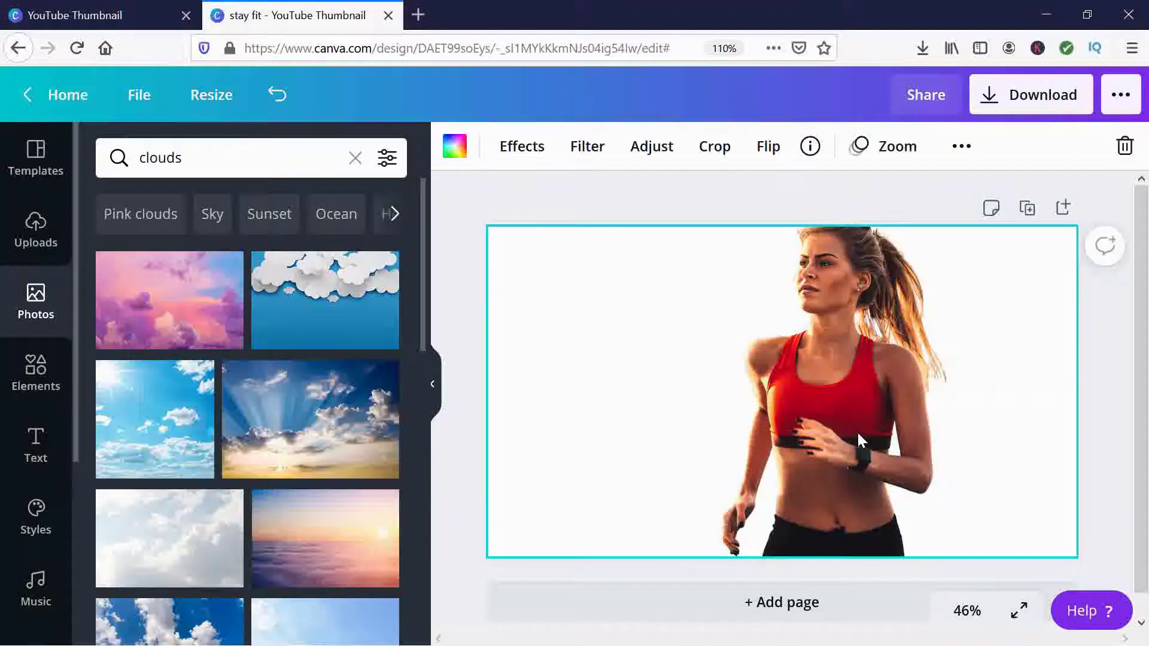
right_click(859, 438)
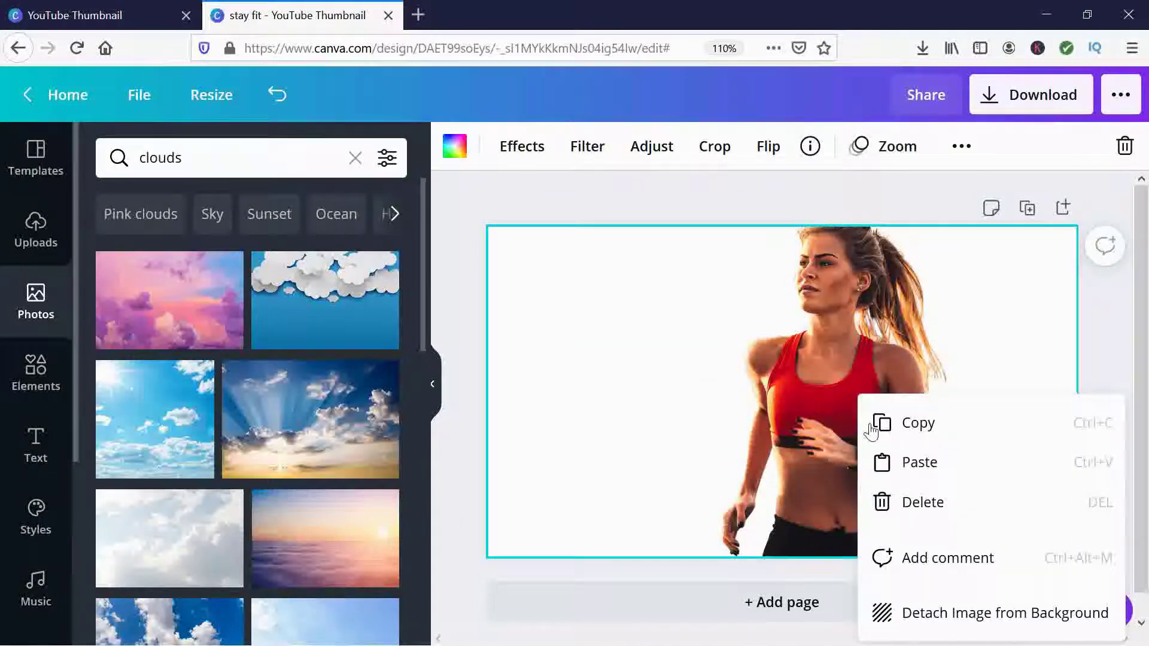
click(951, 622)
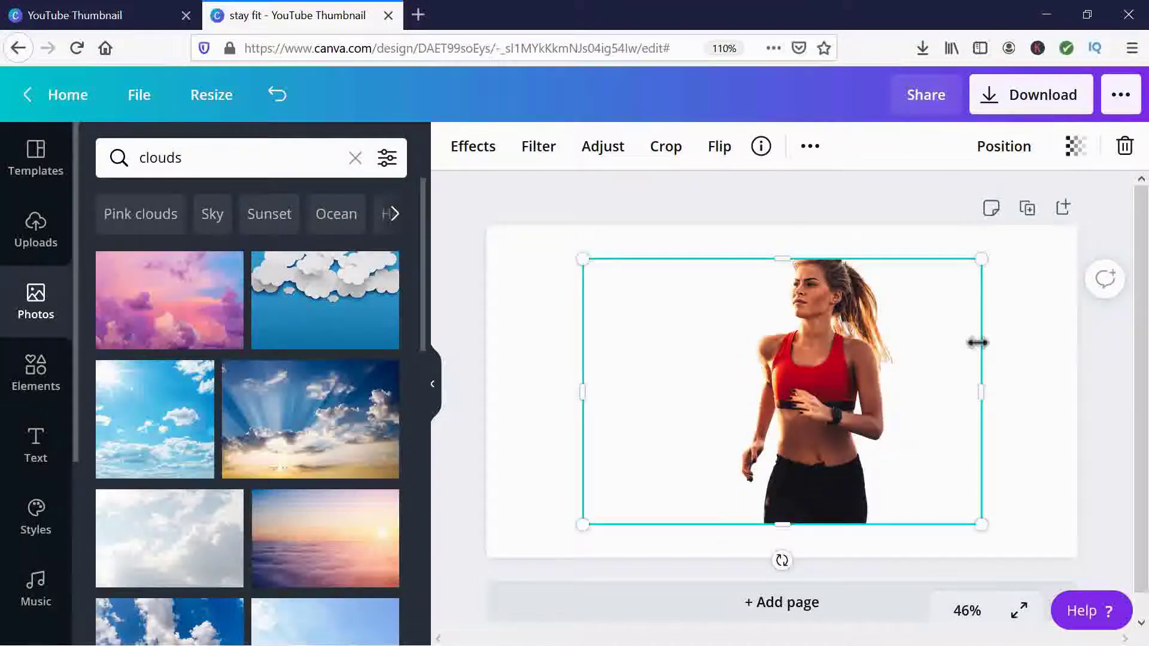
click(1049, 365)
click(823, 372)
mouse_move(823, 371)
mouse_down()
mouse_move(1107, 373)
mouse_move(853, 362)
mouse_move(820, 237)
mouse_move(837, 357)
mouse_up()
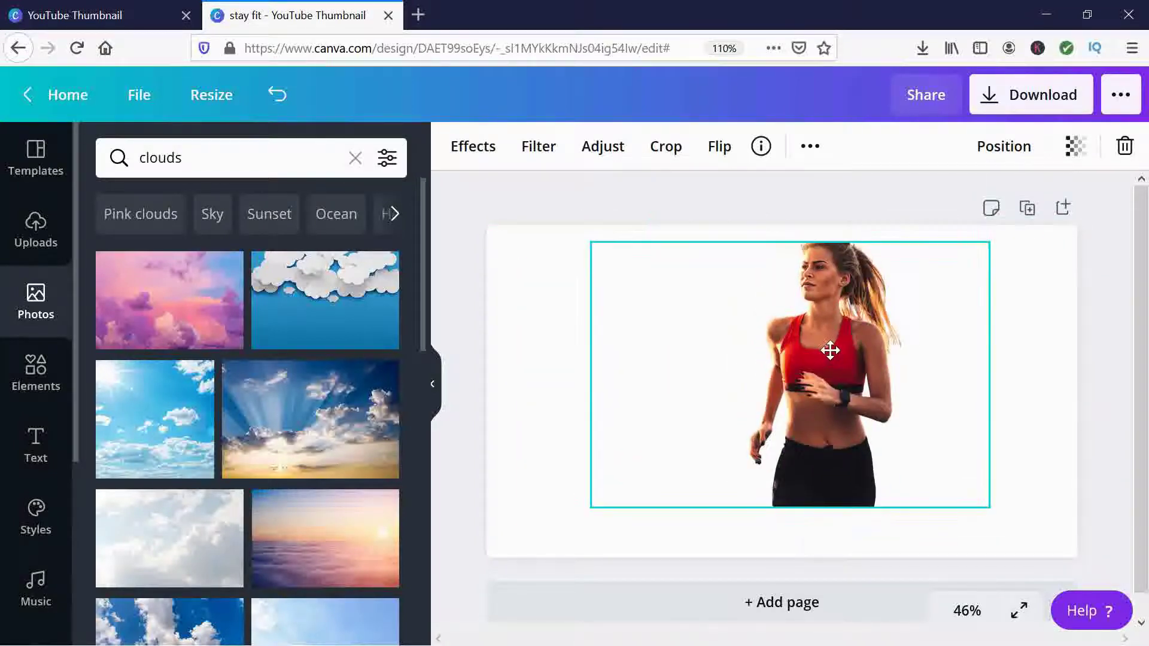
Step: Add a second page and set the clouds photo with blue sunbeams as its background
click(779, 604)
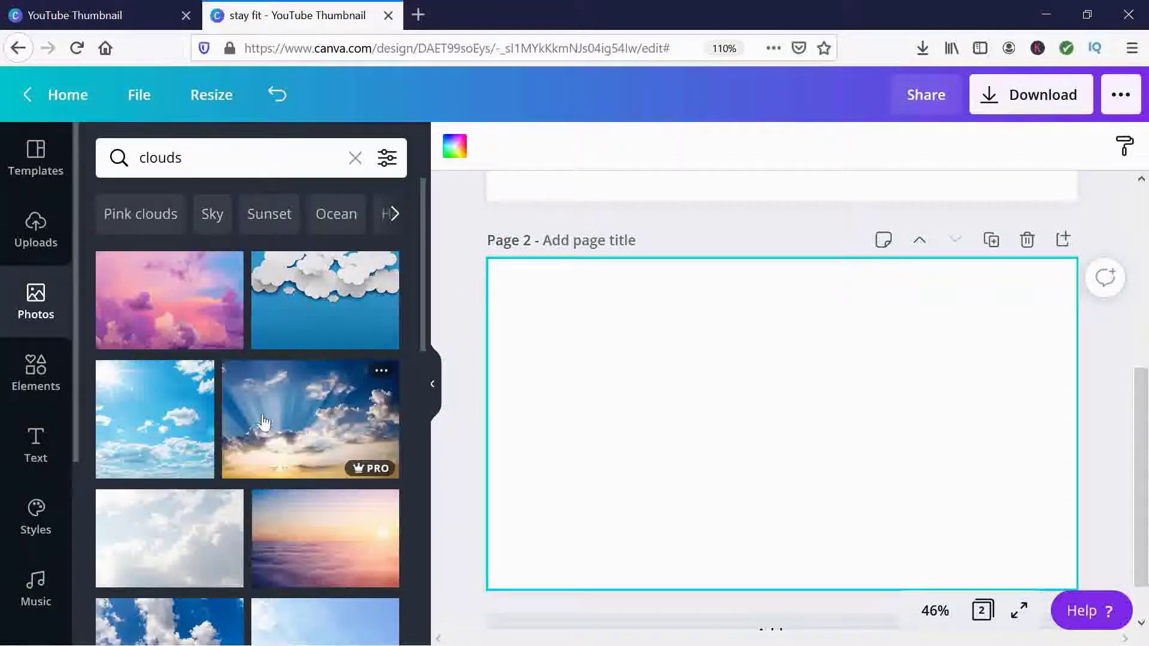
click(326, 455)
right_click(705, 440)
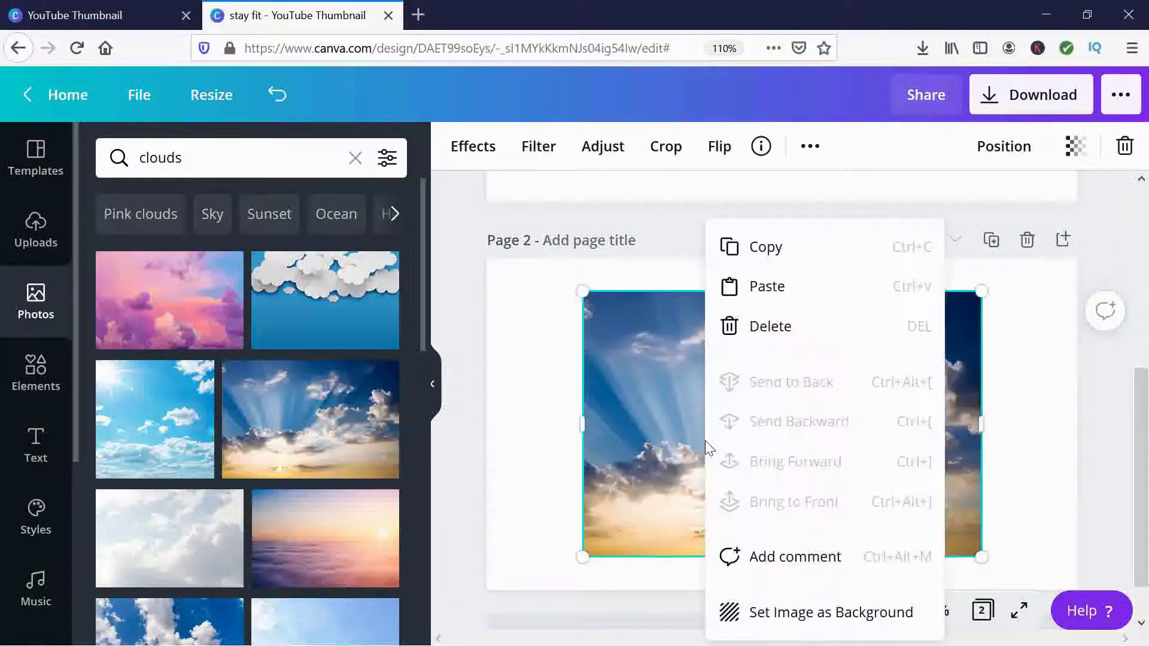
click(783, 612)
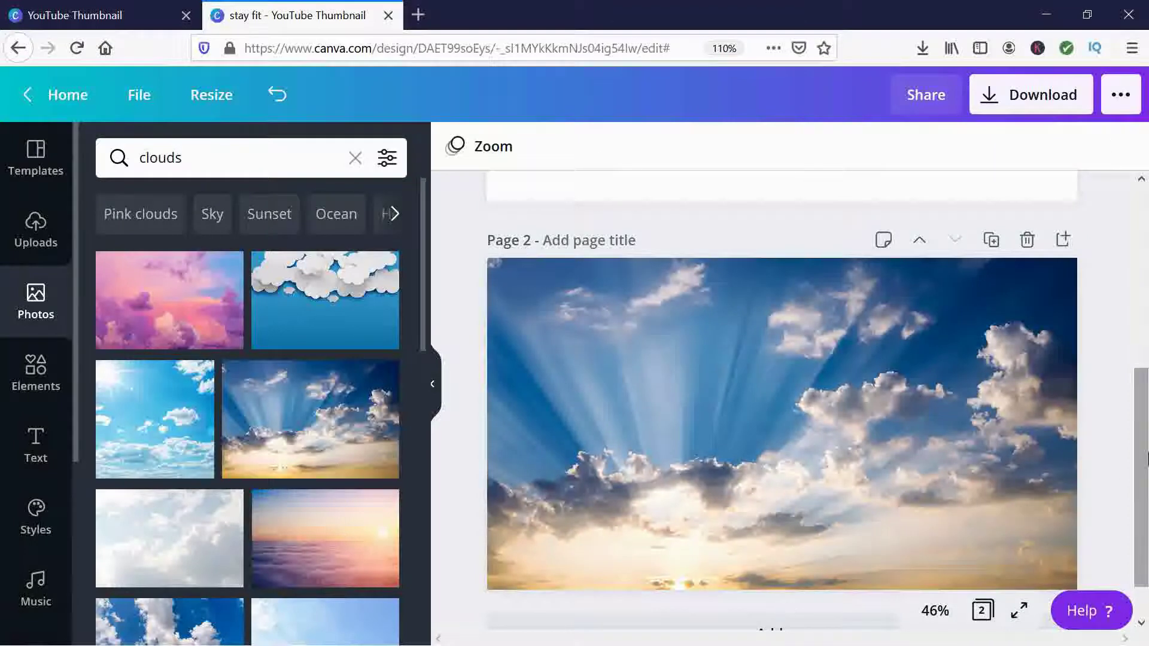
Step: Copy the cut-out runner image from page 1 and paste it onto page 2
drag(1146, 456, 1147, 307)
click(827, 310)
right_click(829, 312)
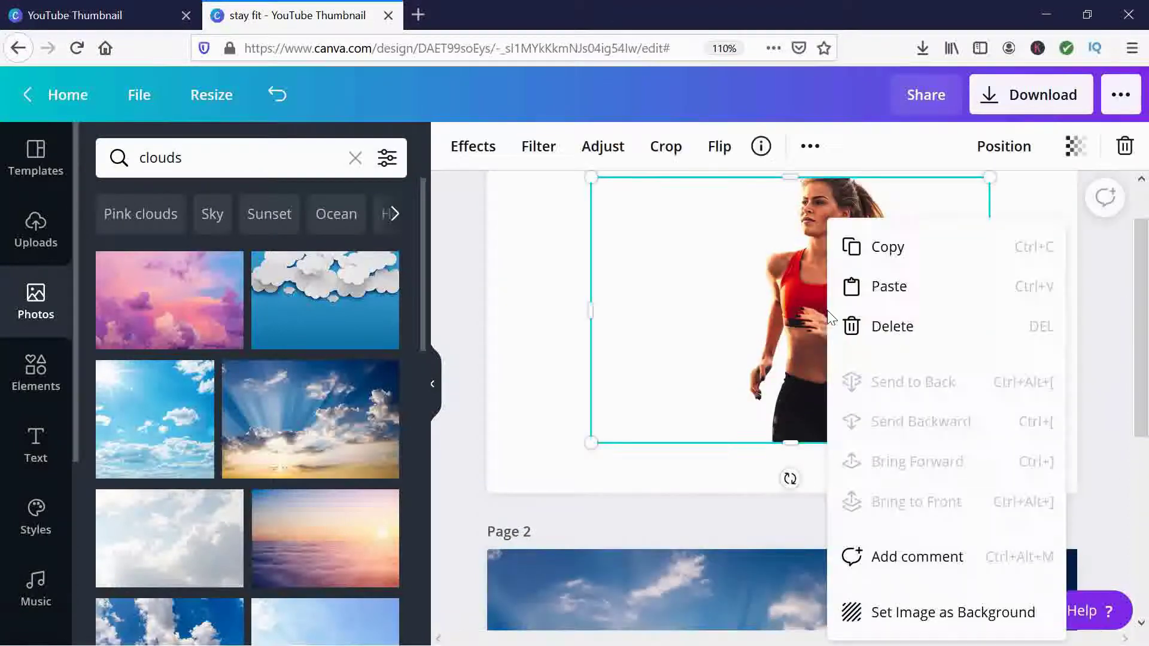
click(898, 248)
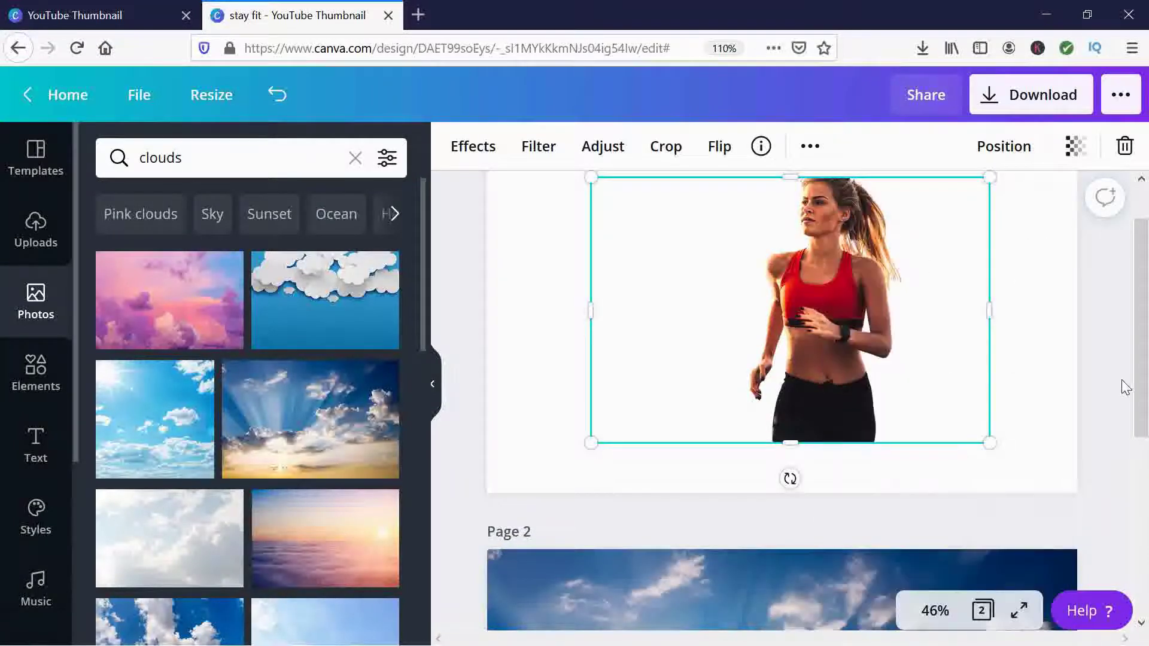
drag(1144, 375, 1145, 519)
click(896, 522)
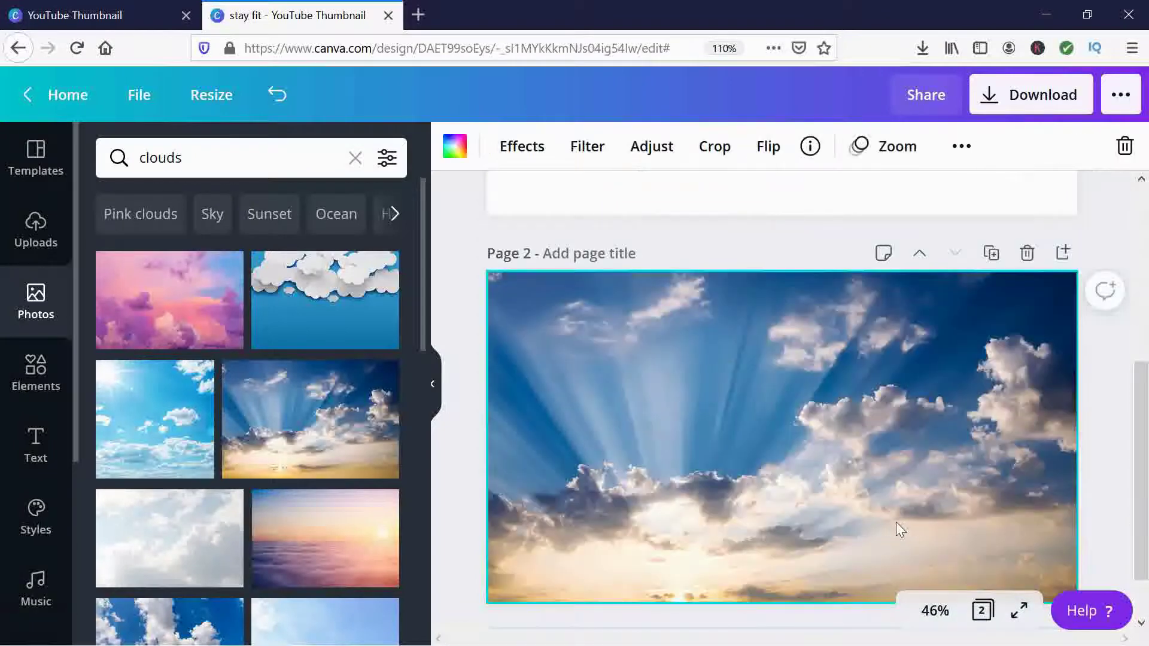
key(ctrl+v)
Step: Move the runner to the right side of page 2 with her image's lower edge on the page's bottom edge
drag(837, 444, 862, 464)
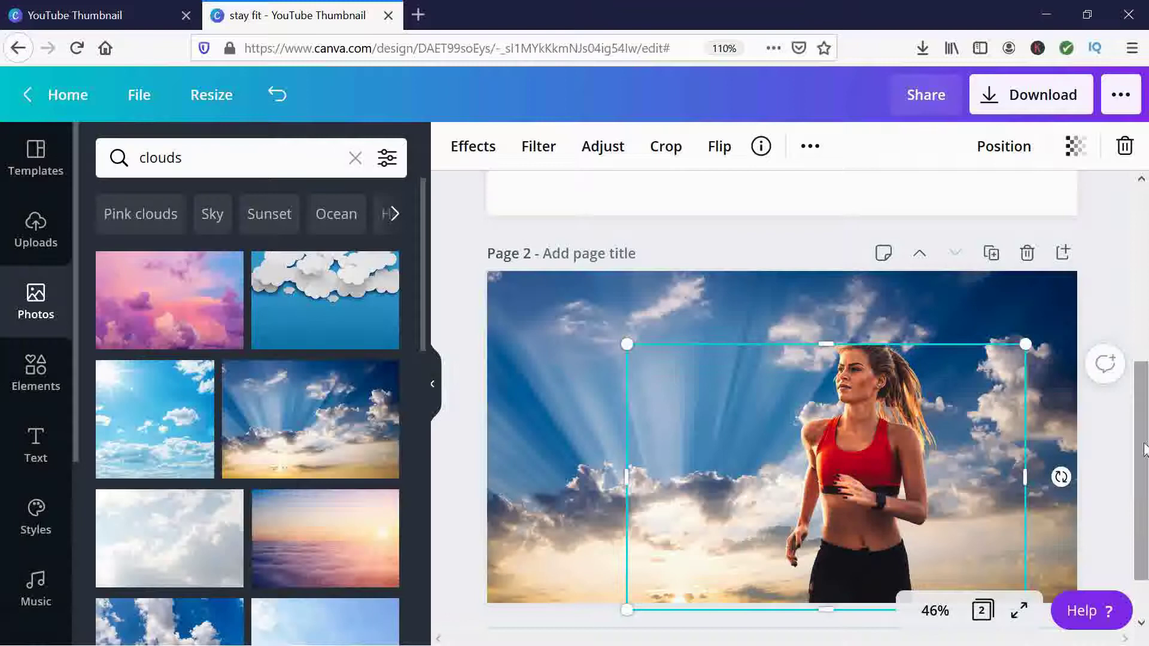
drag(1141, 446, 1141, 480)
drag(886, 347, 919, 341)
click(971, 257)
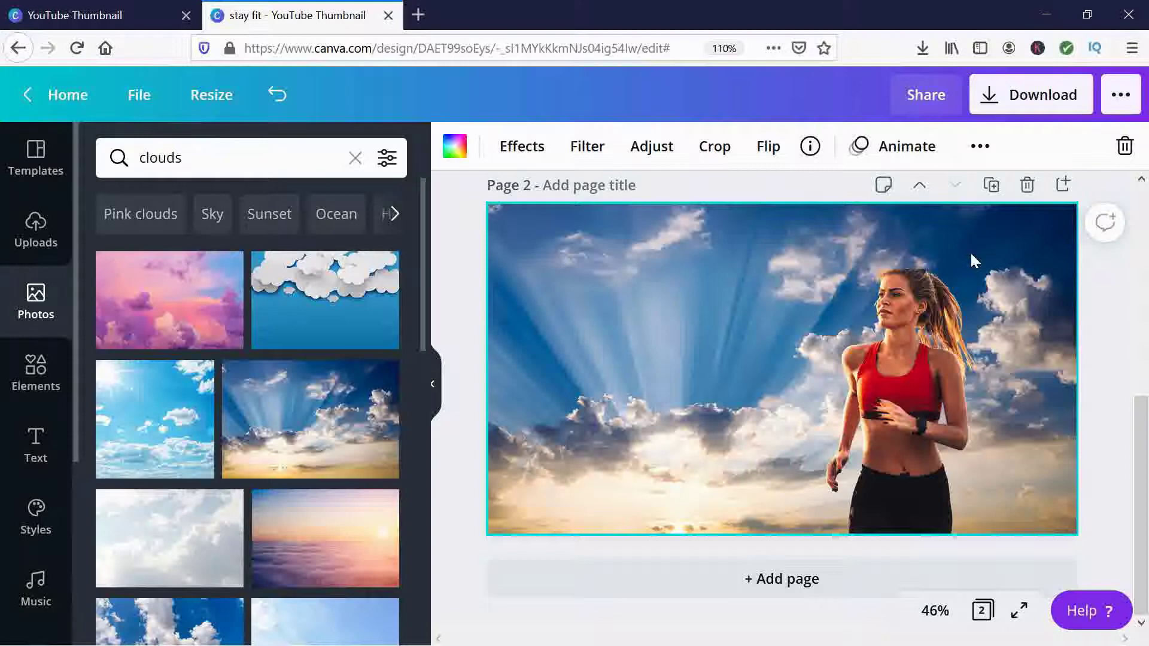
click(922, 363)
drag(922, 364, 953, 362)
click(800, 243)
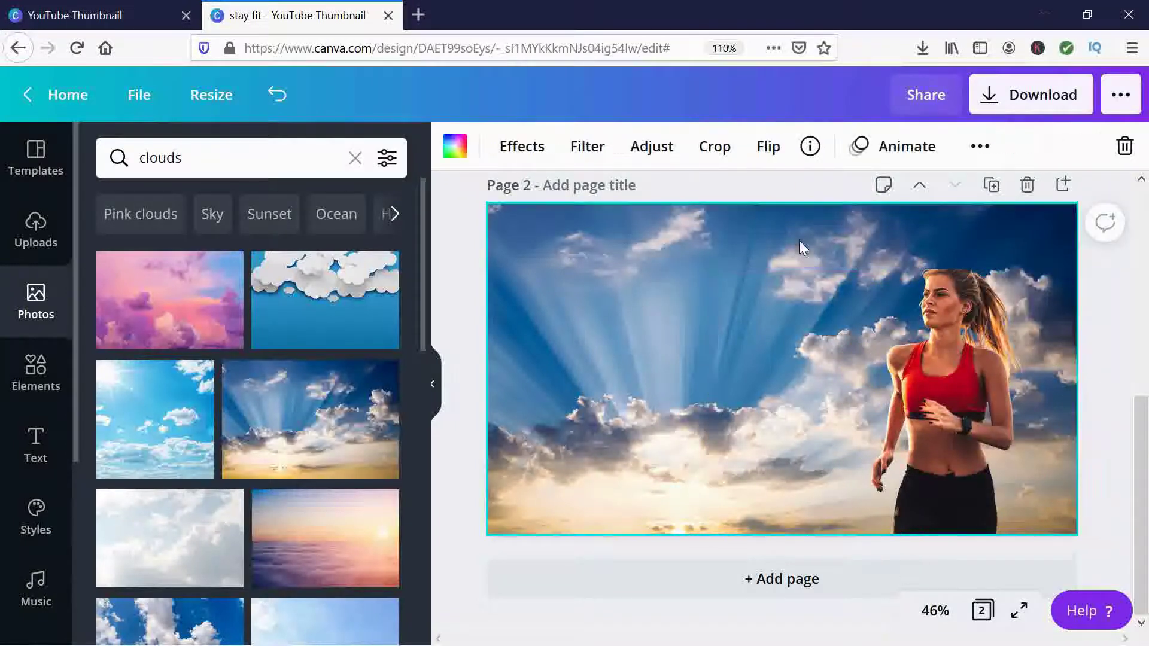
Step: Add the yellow neon "SHINE SHINE SHINE" font combination and place it to the left of the runner
click(35, 444)
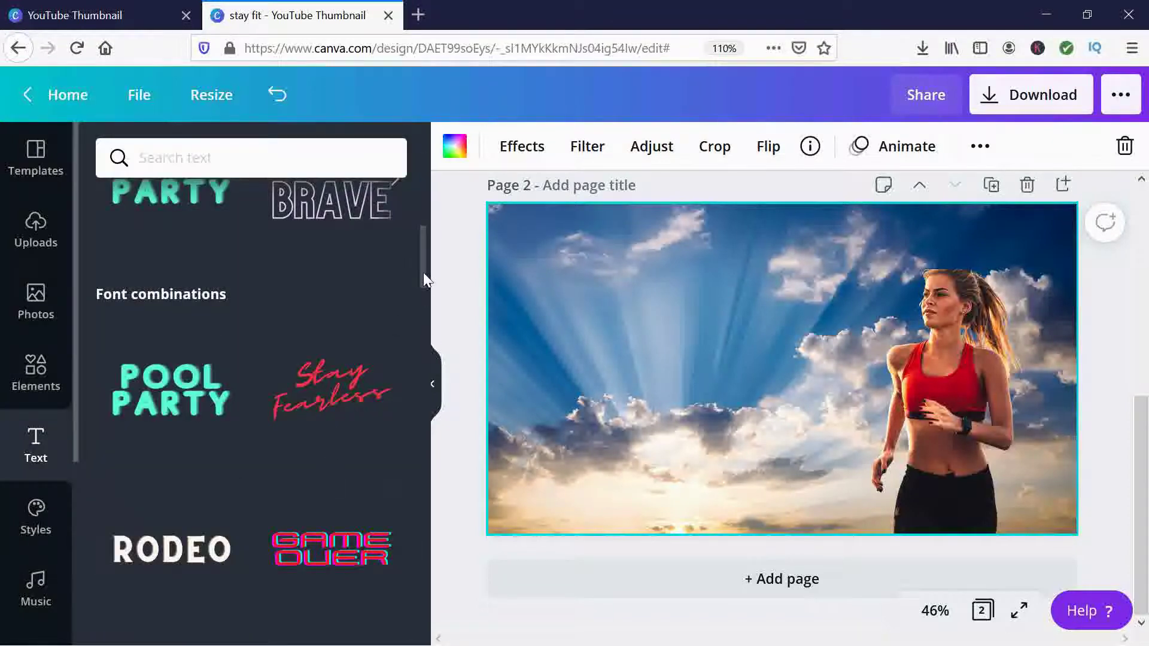
drag(422, 263, 427, 386)
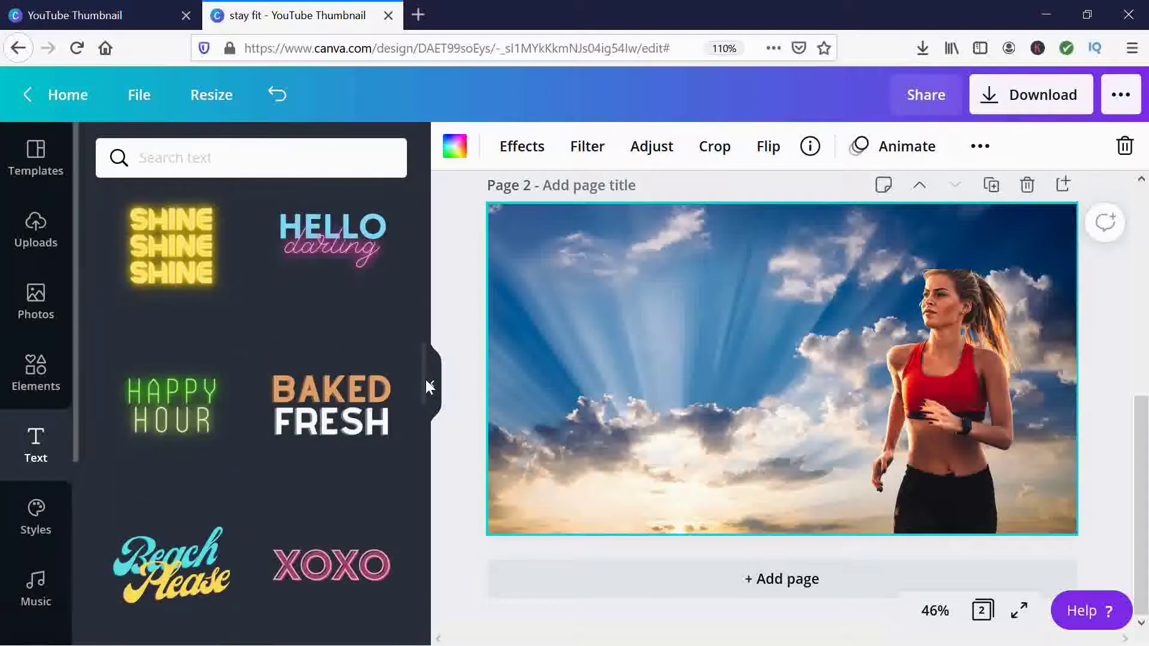
click(159, 239)
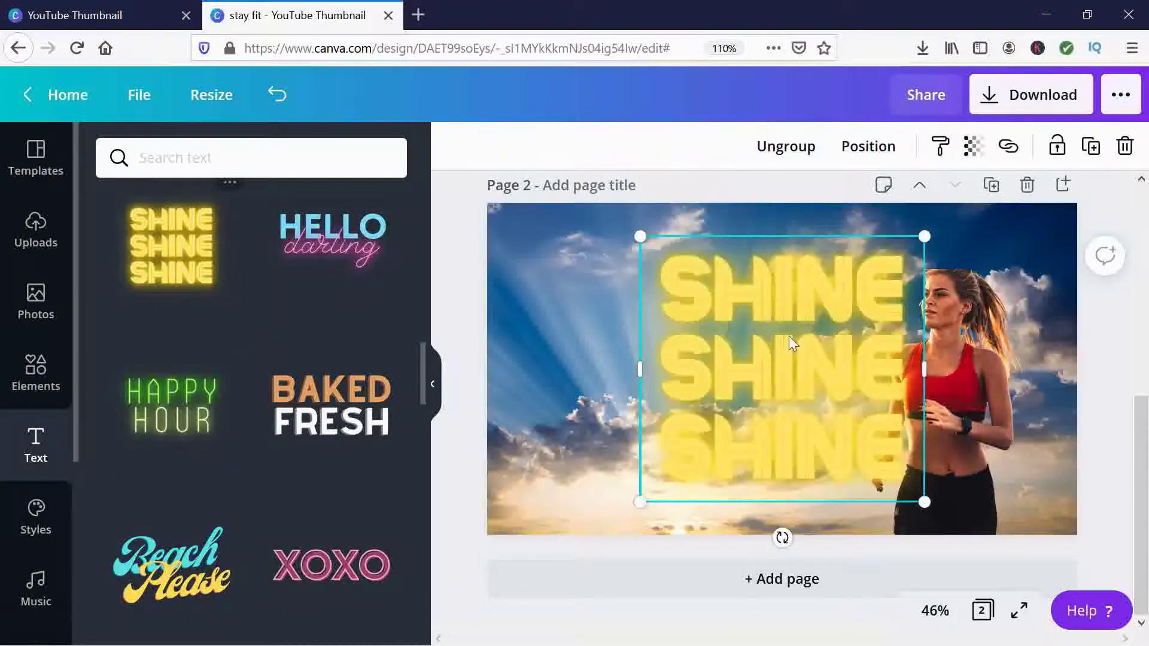
drag(811, 375, 709, 383)
Step: Replace the first line of the neon text with "STAY" and the second line with "FIT"
click(645, 288)
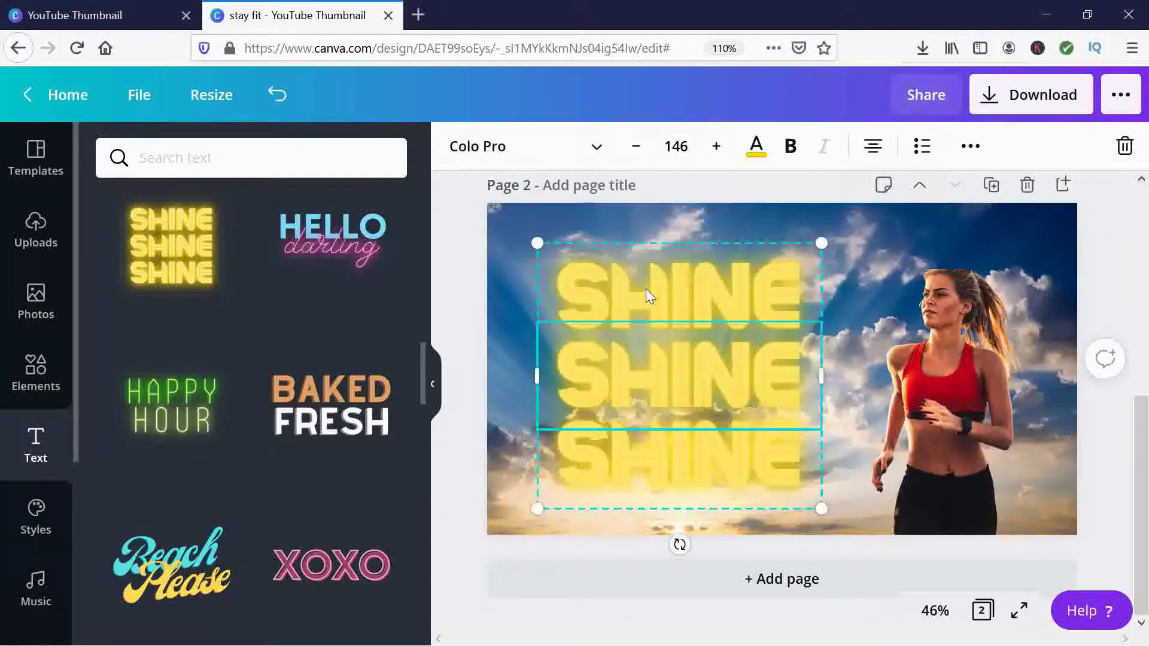
double_click(647, 289)
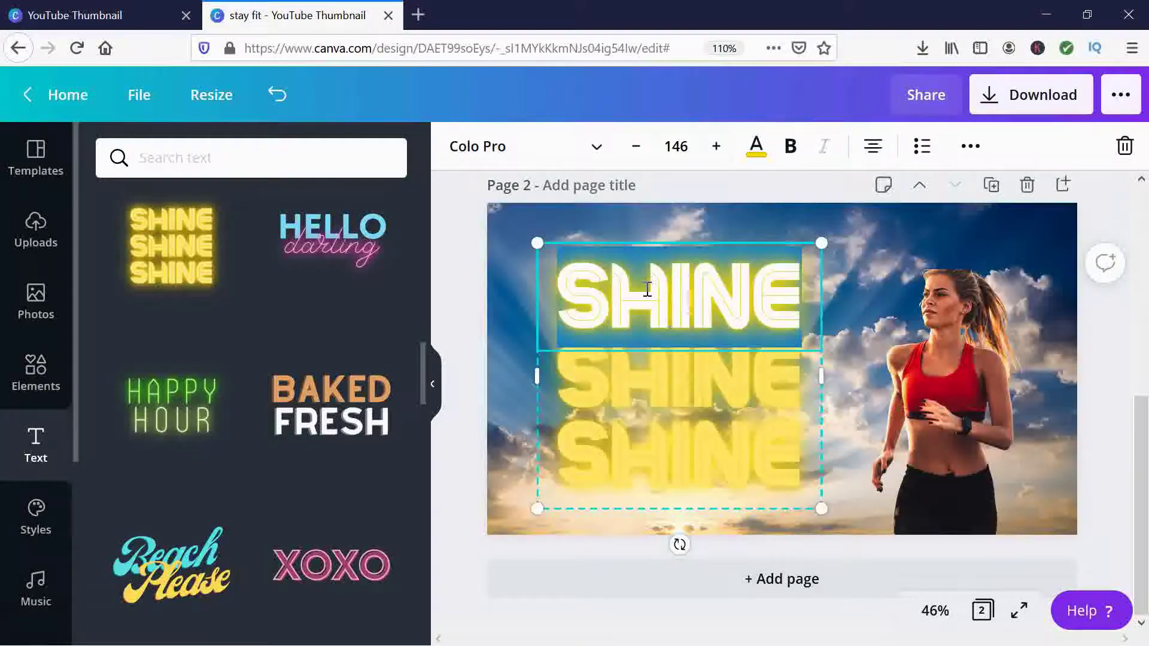
text(STAY)
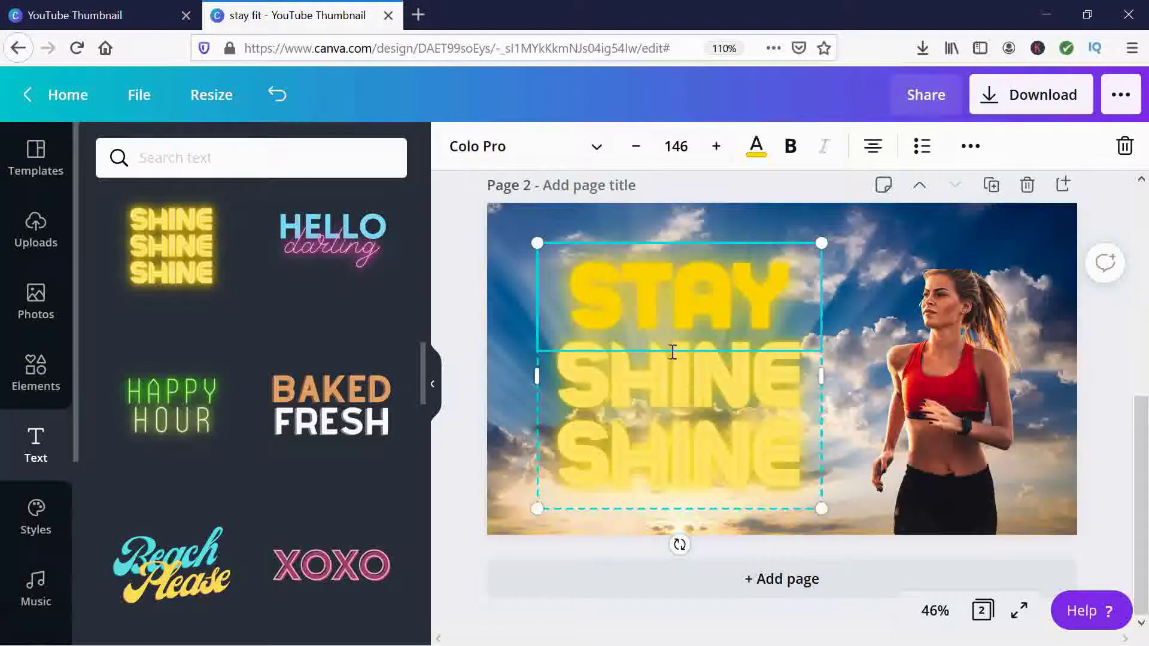
key(ctrl+a)
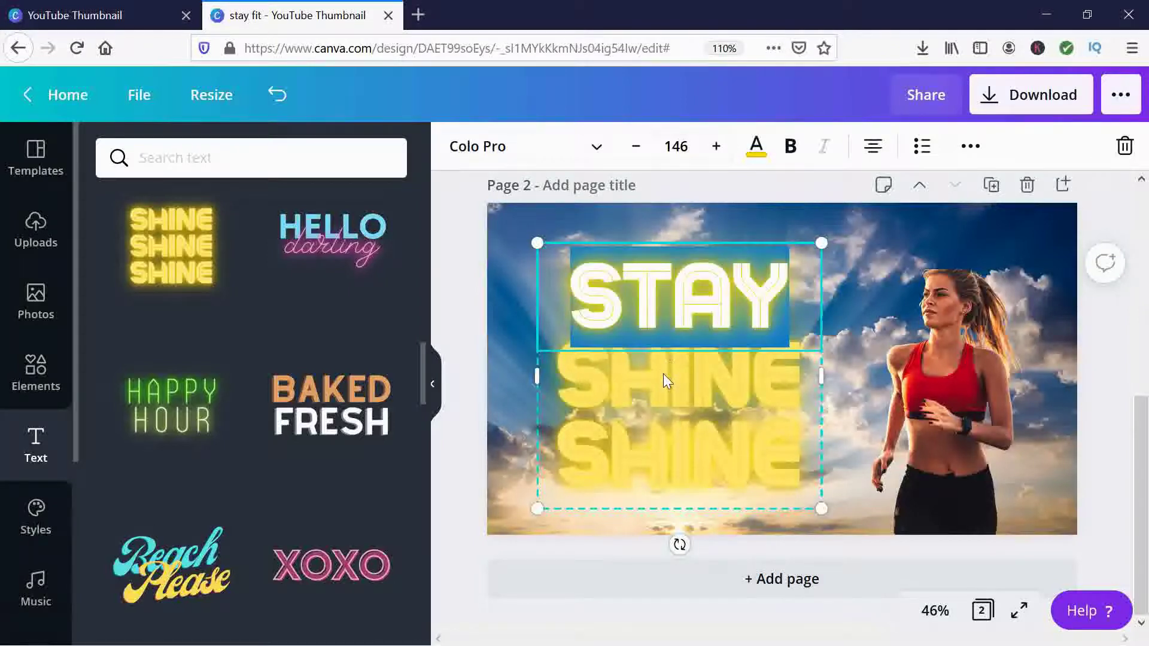
click(663, 375)
double_click(663, 377)
text(FIT)
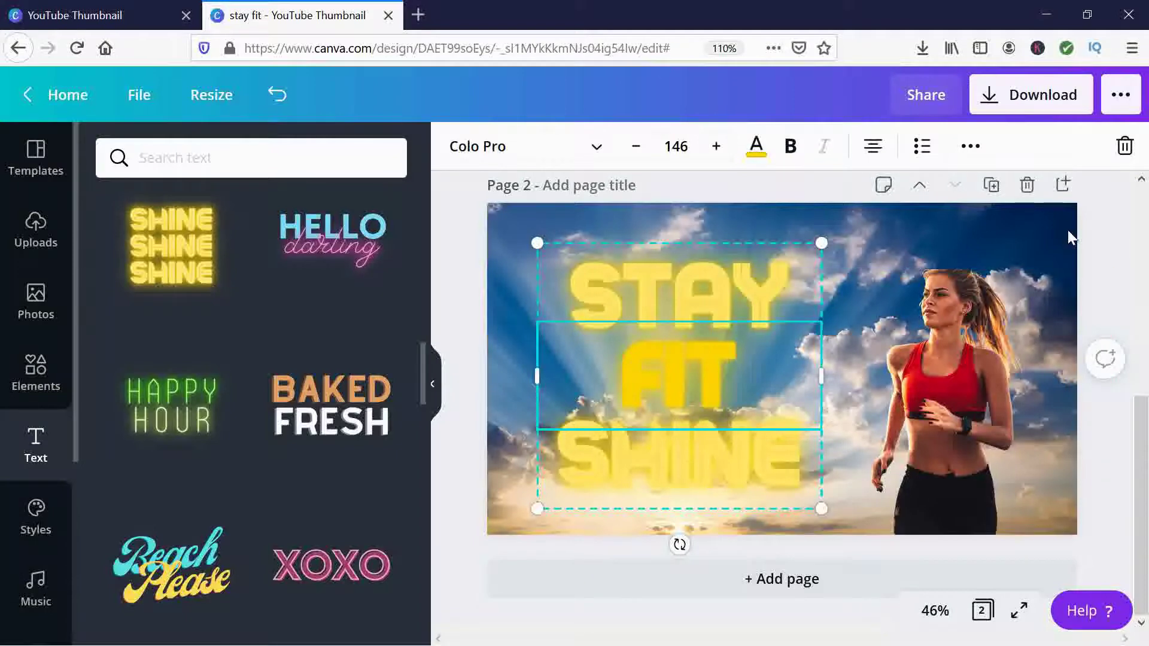
Step: Delete the remaining "SHINE" line and move the "STAY FIT" text group up towards the page's upper edge
click(751, 448)
click(712, 459)
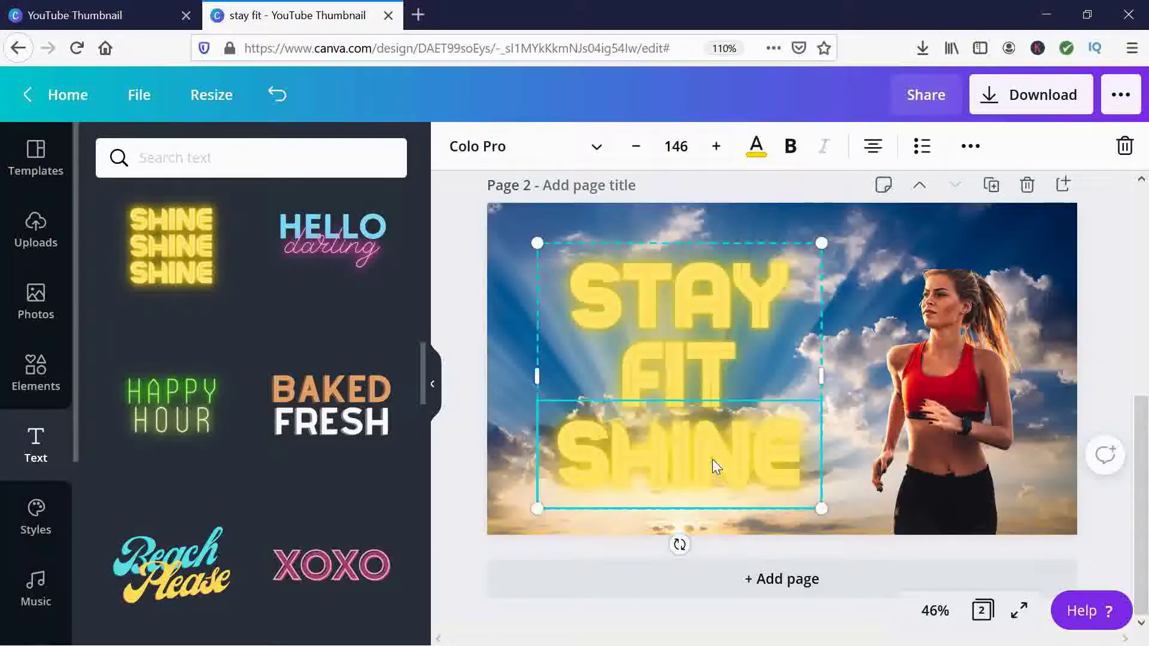
key(Delete)
click(771, 465)
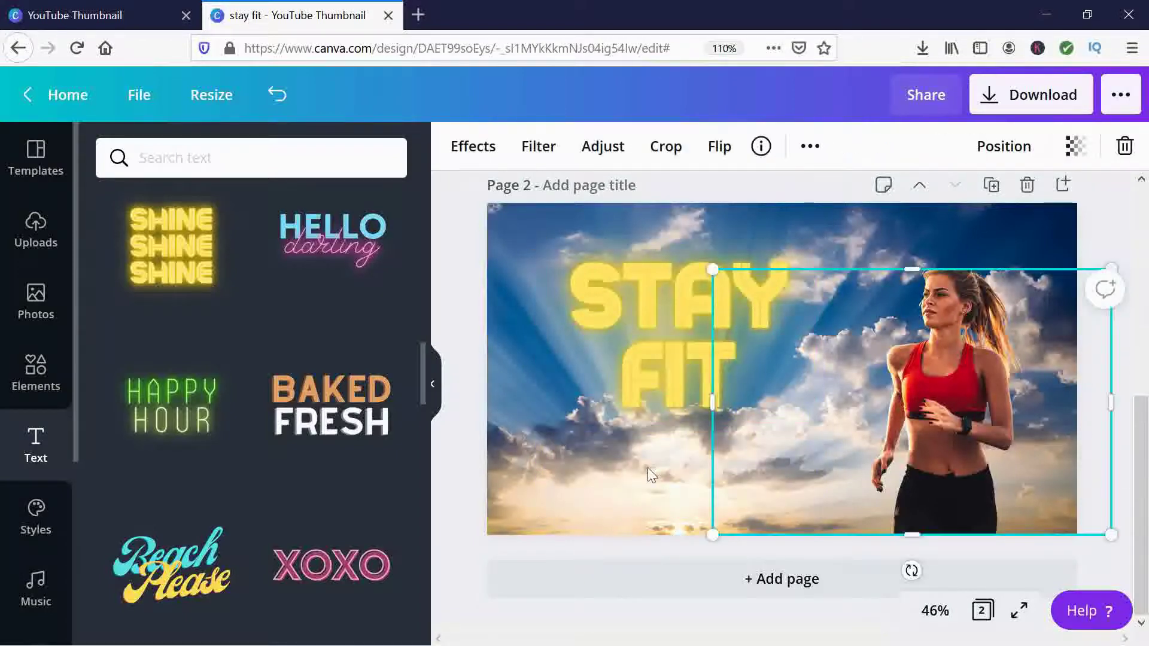
click(648, 468)
drag(691, 343, 686, 312)
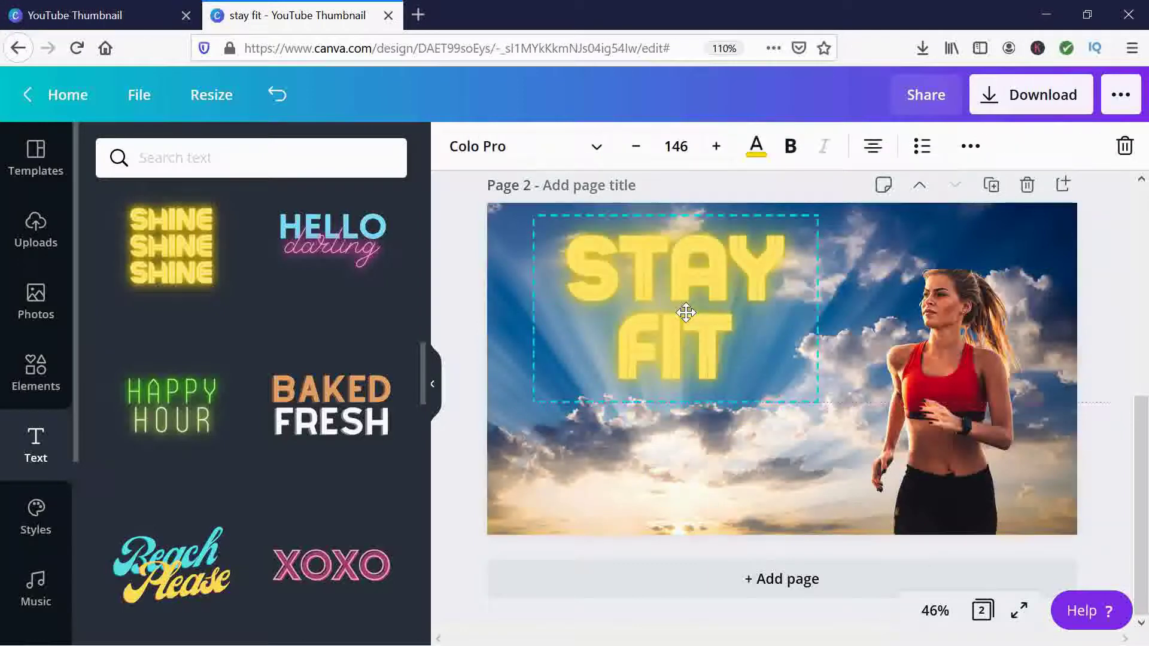
click(589, 490)
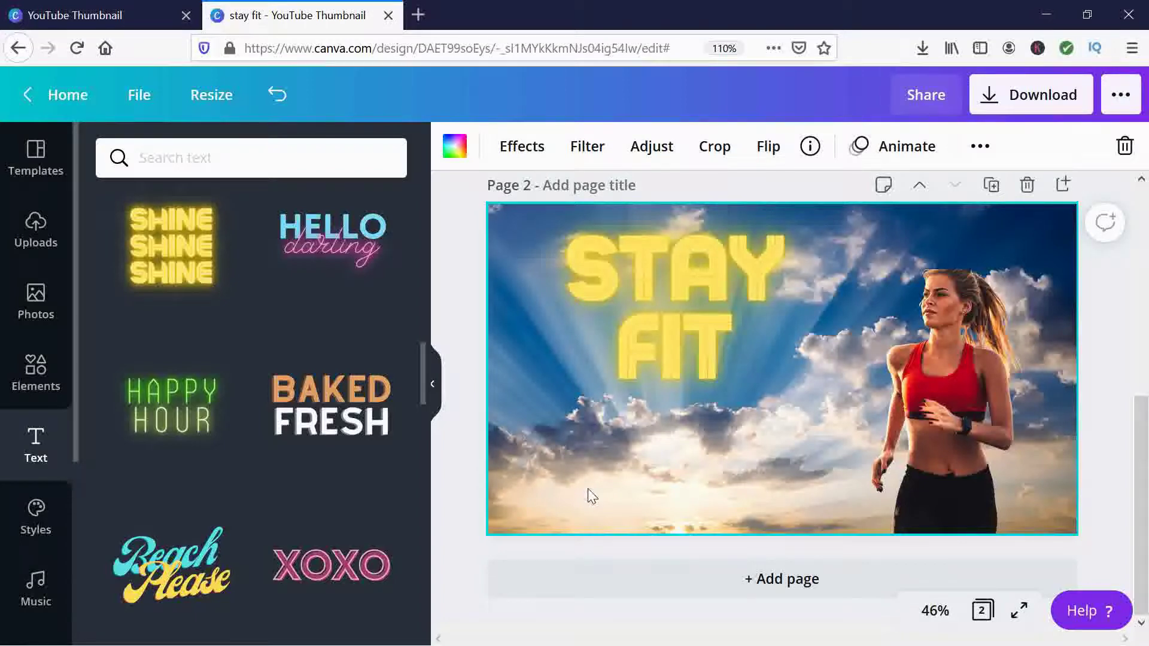
Step: Restrict the download to page 2 only and close the download settings without downloading
click(1029, 97)
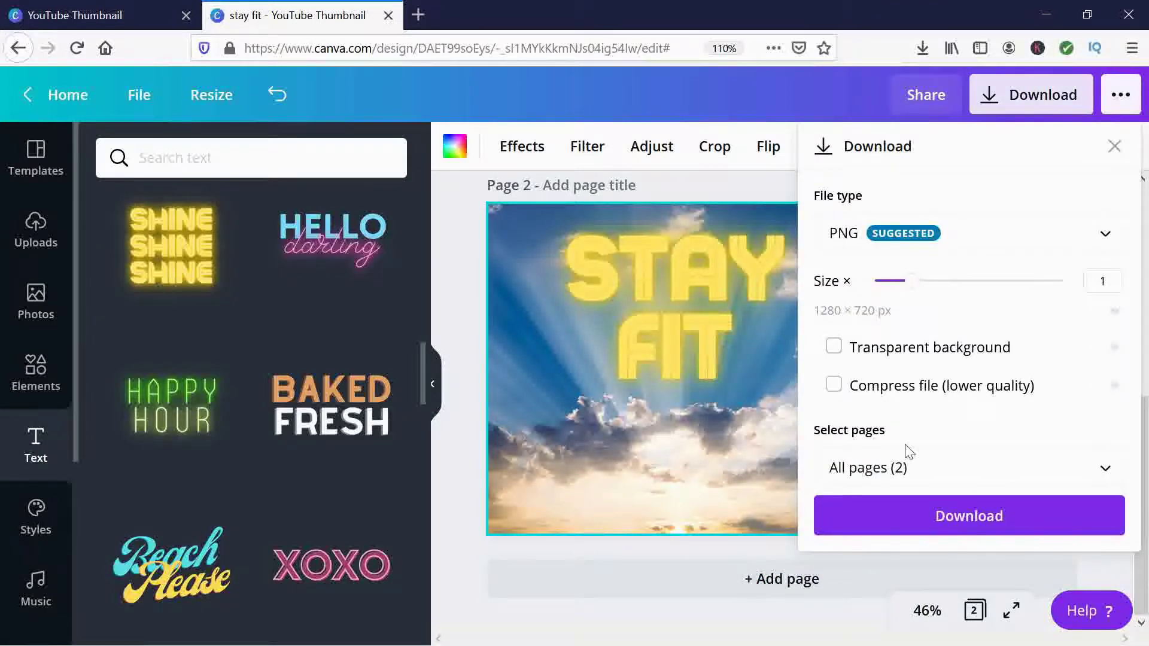
click(967, 471)
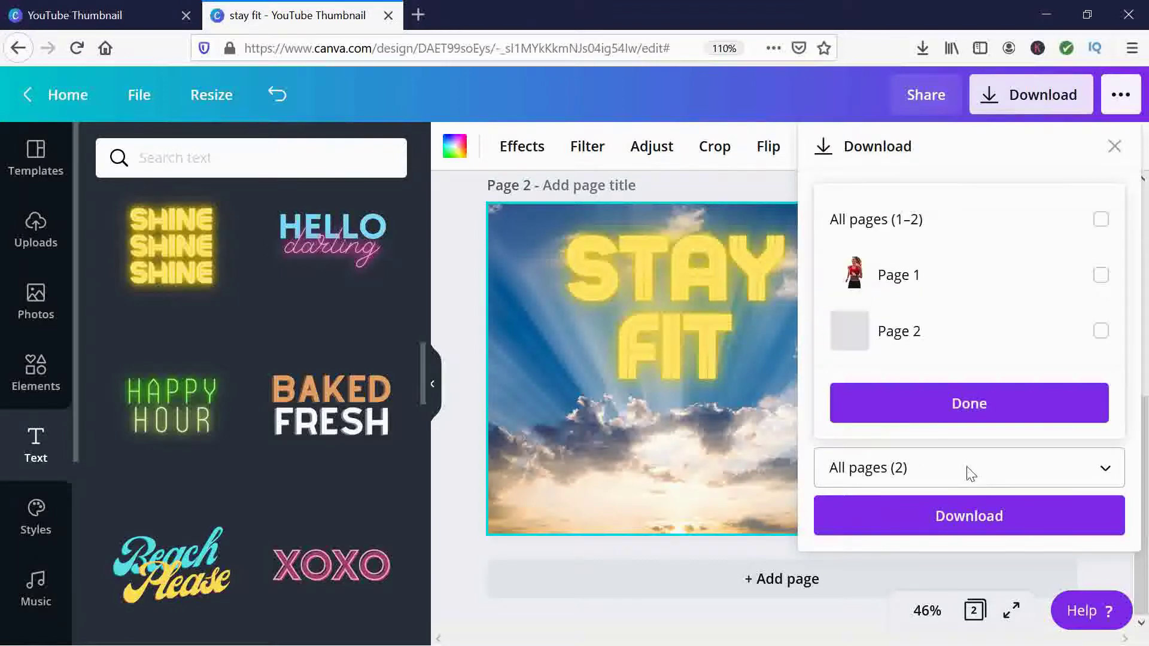
click(943, 334)
click(969, 405)
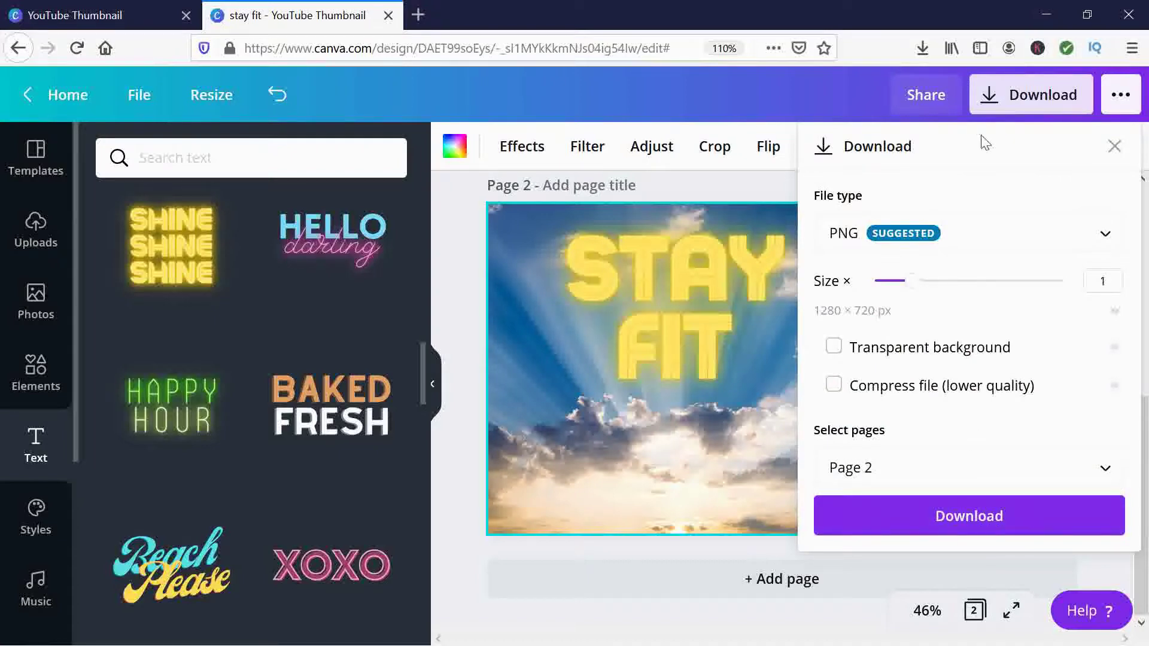
click(1115, 149)
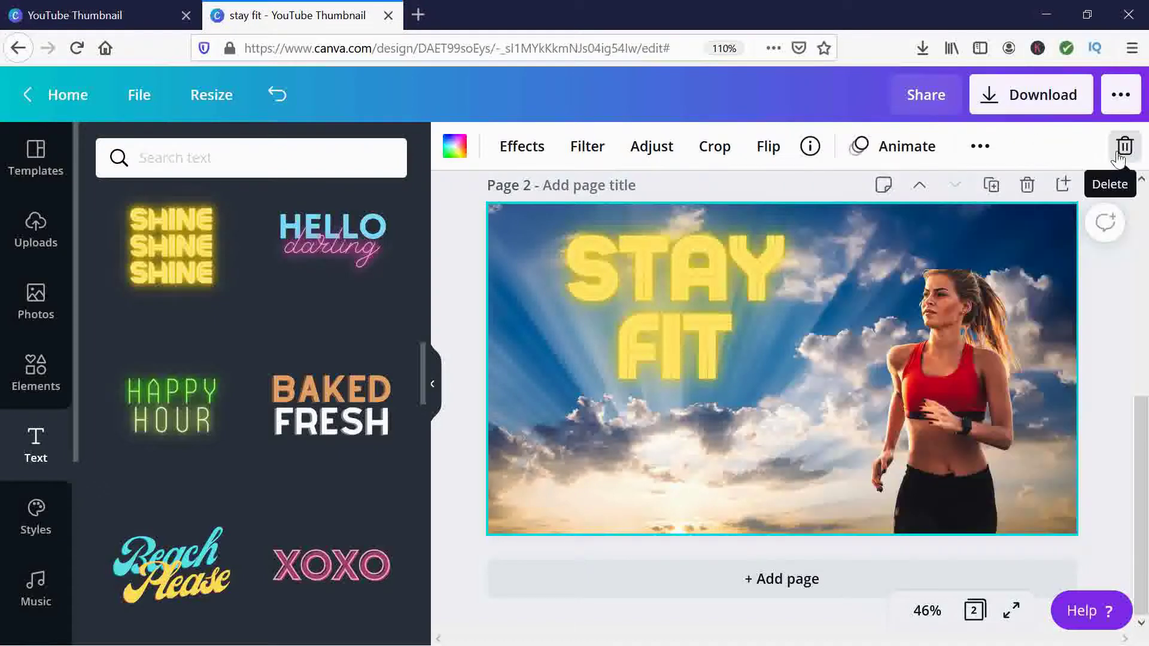